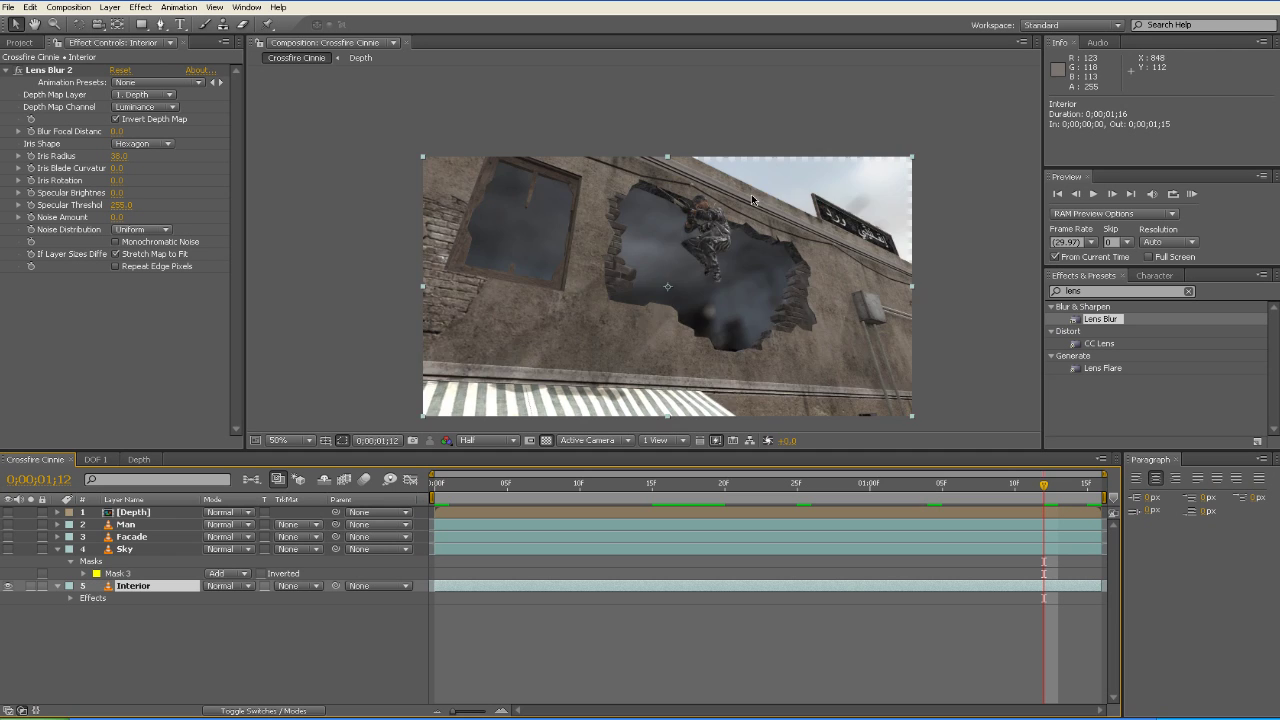
Inspect the Lens Blur 2 edges zoomed in on the wall, then return to frame 0;00;00;00
scroll(751, 194, up, 4)
drag(641, 268, 628, 248)
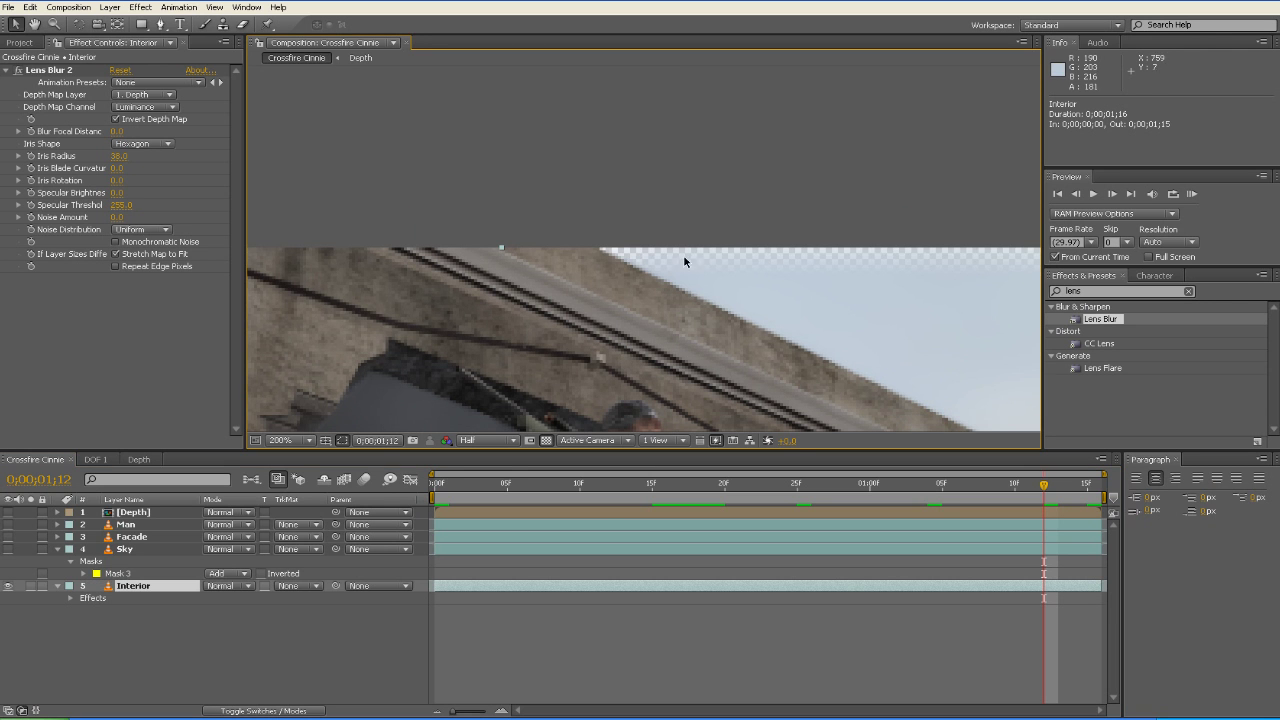
click(117, 268)
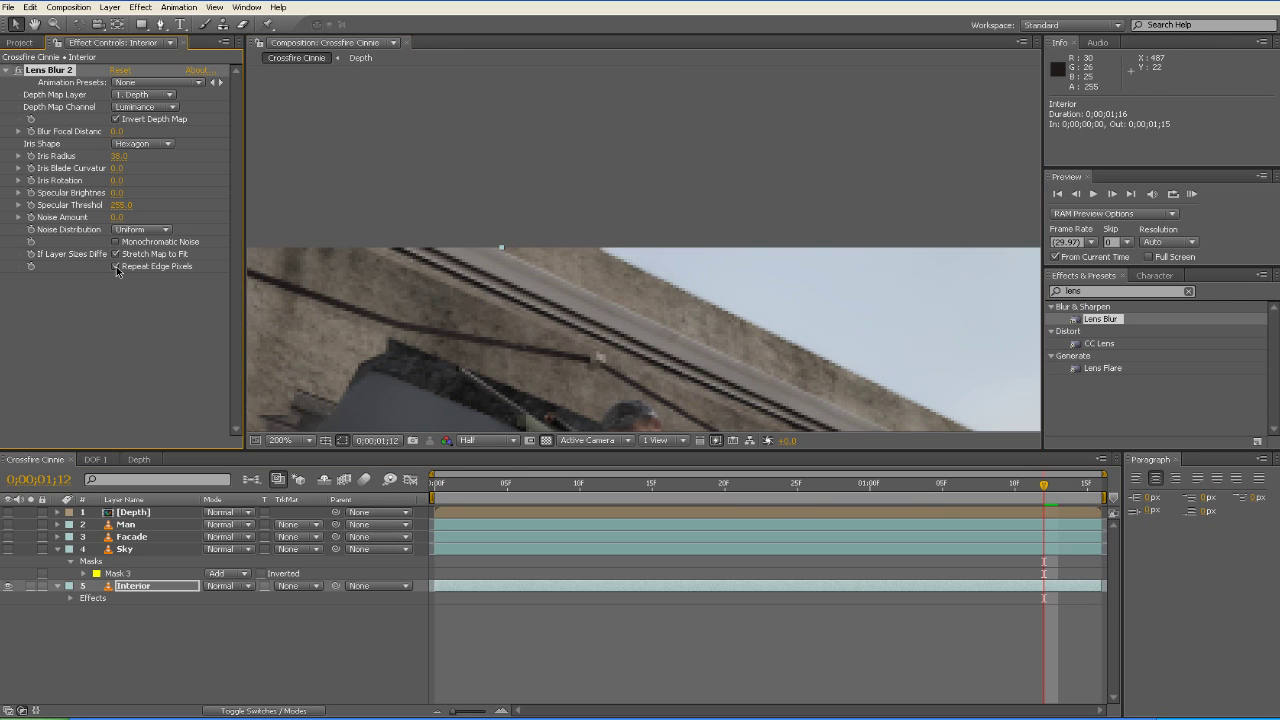
scroll(632, 350, down, 4)
scroll(630, 350, up, 2)
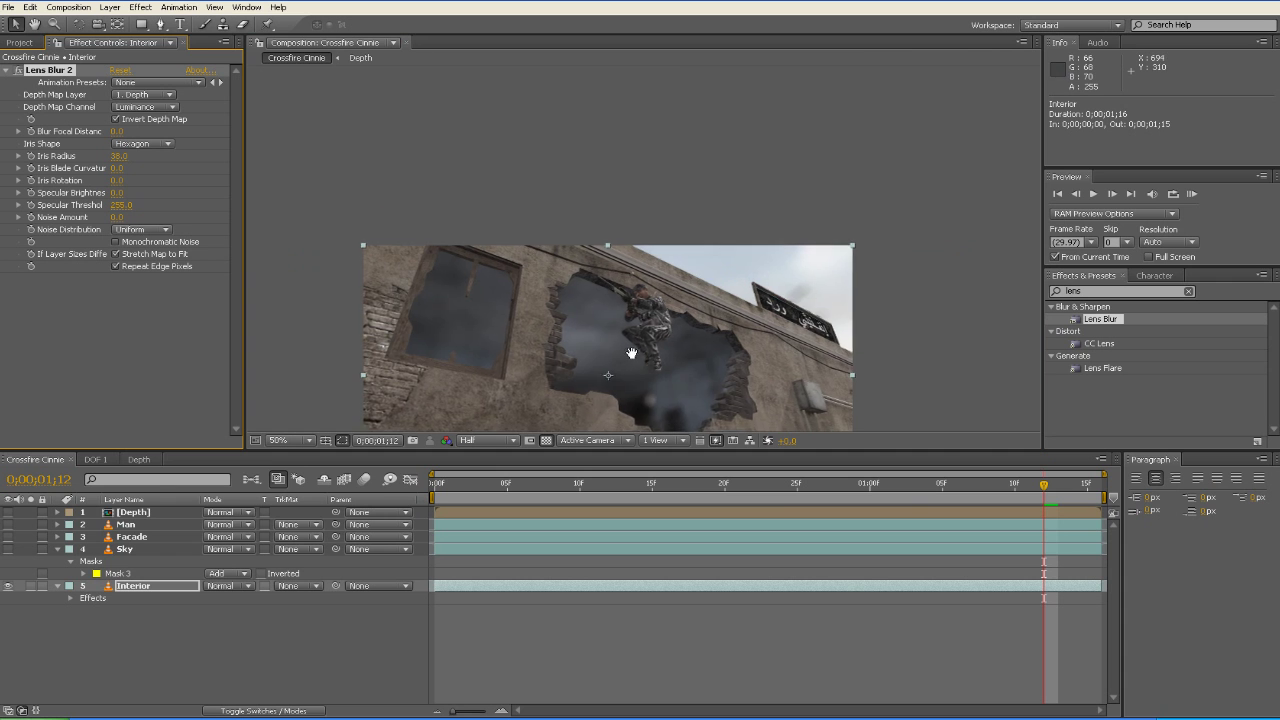
key(Home)
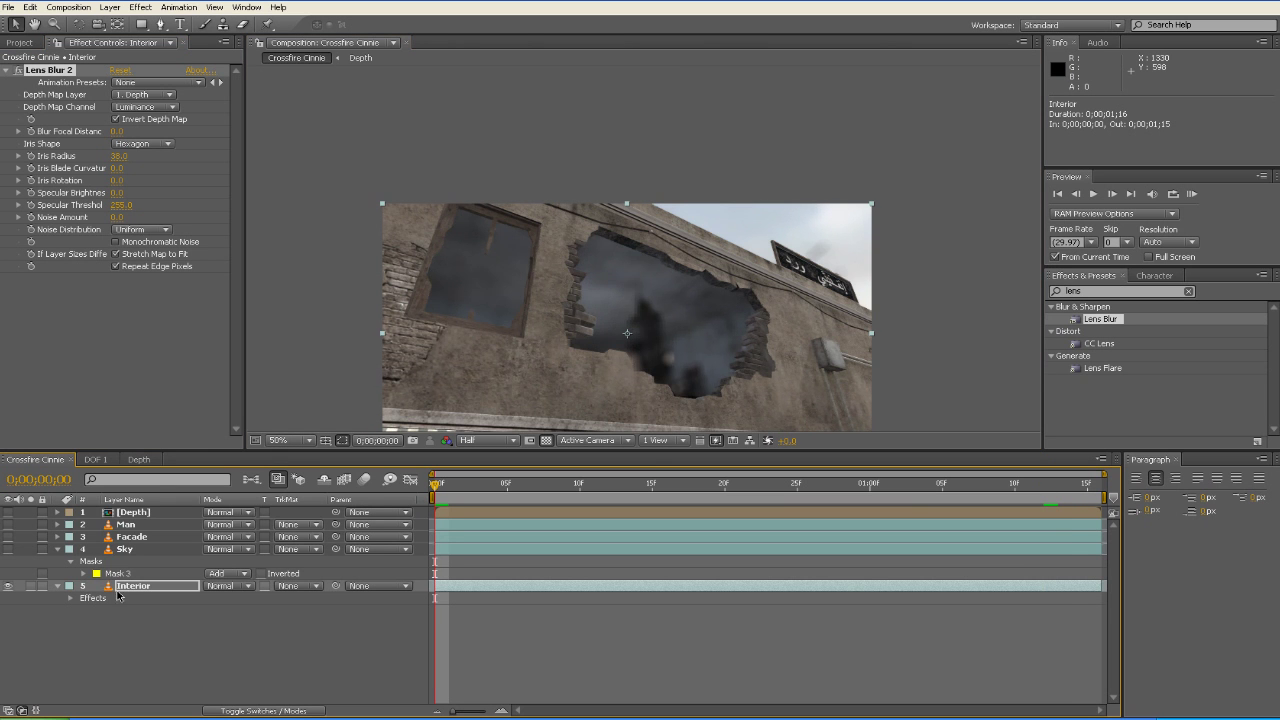
Remove the Lens Blur 2 effect from the Interior layer
click(127, 590)
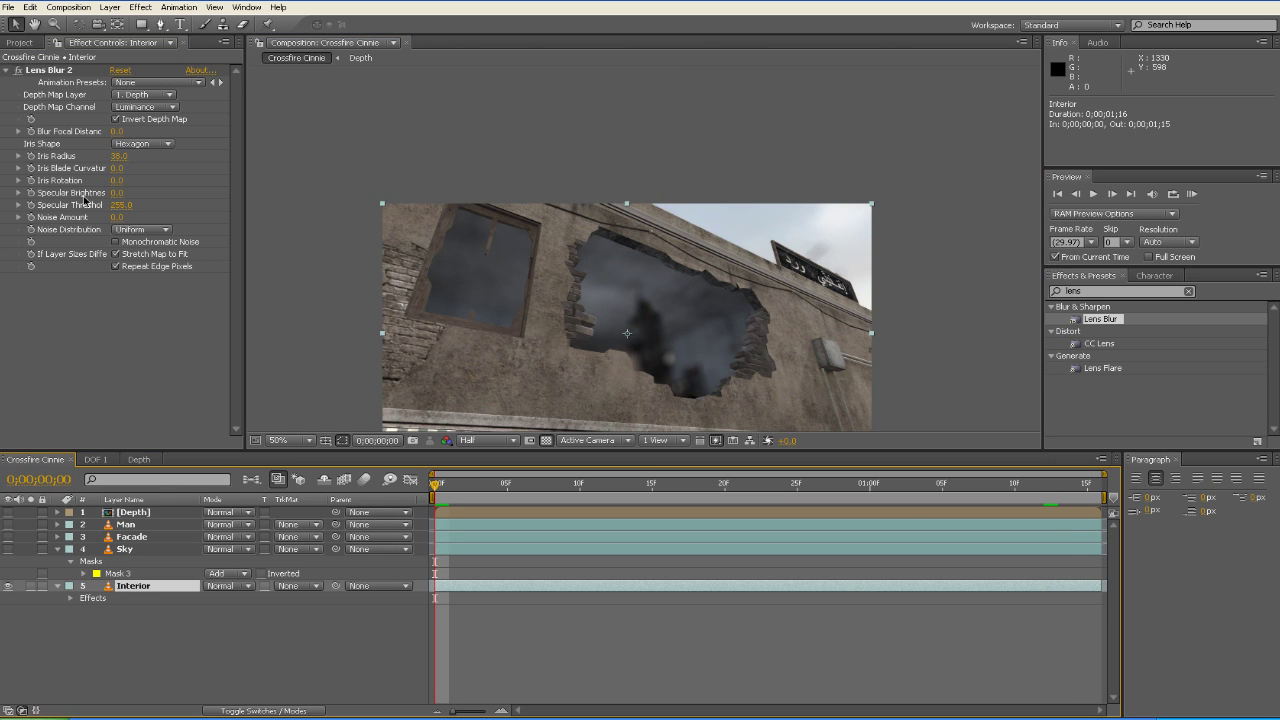
click(50, 76)
key(Delete)
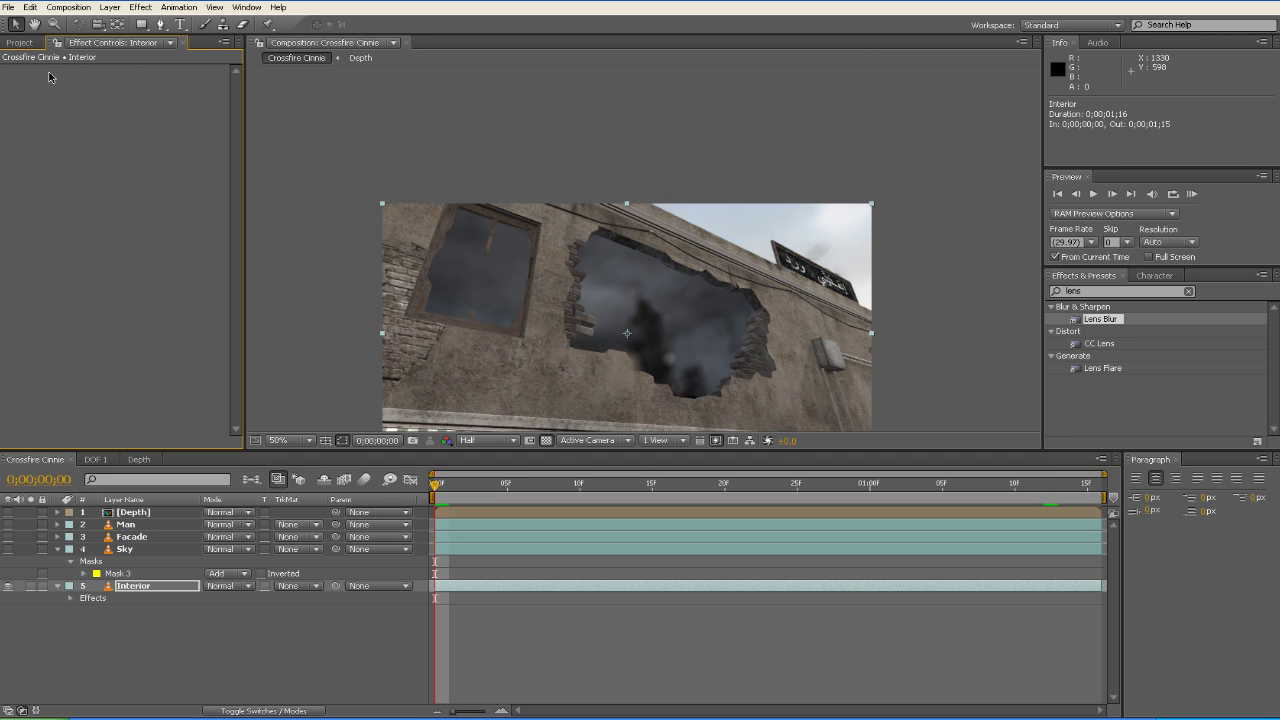
click(127, 525)
key(Tab)
click(145, 628)
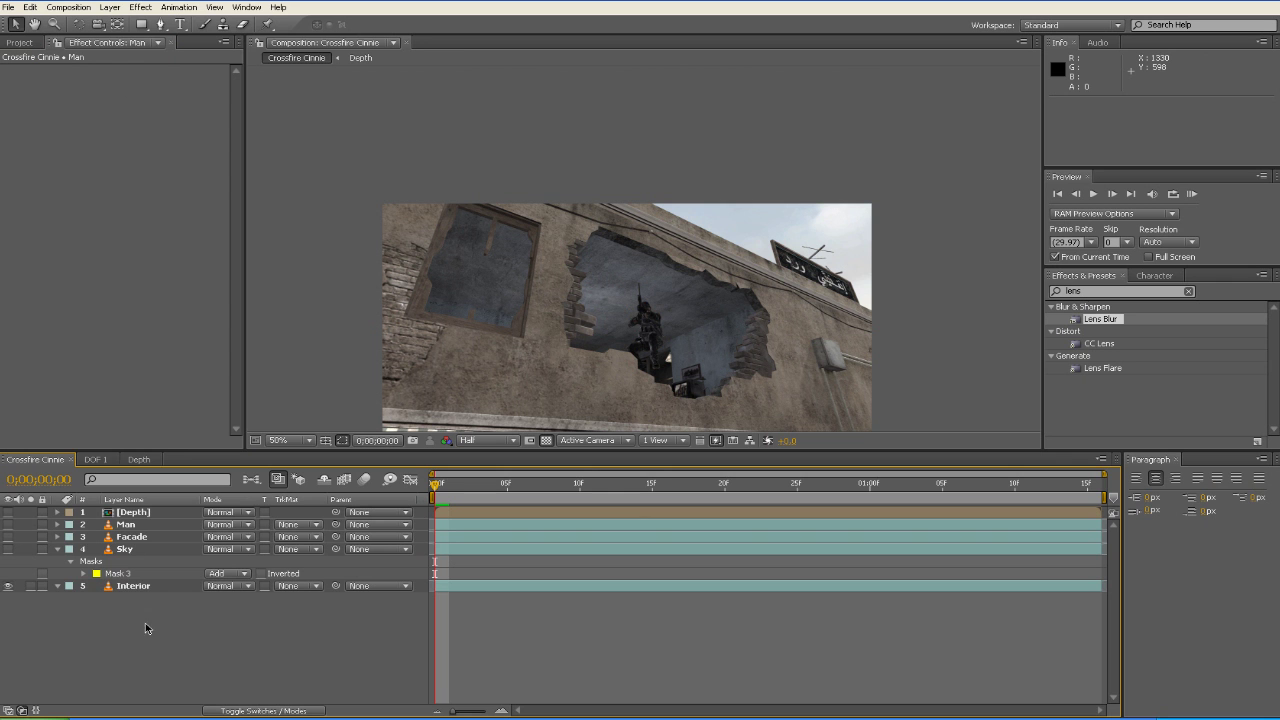
Add a white comp-size solid named '3d Stroke' below Sky and re-show Sky, Facade and Man
click(110, 7)
mouse_move(135, 22)
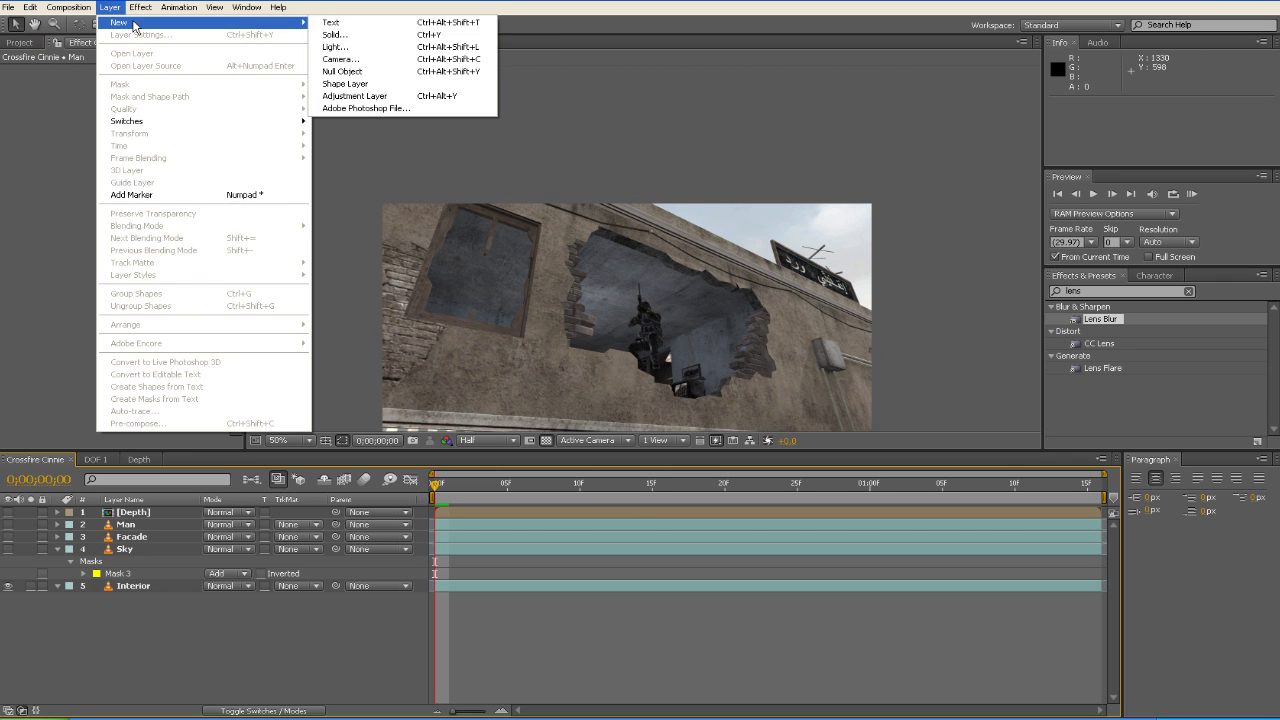
click(368, 36)
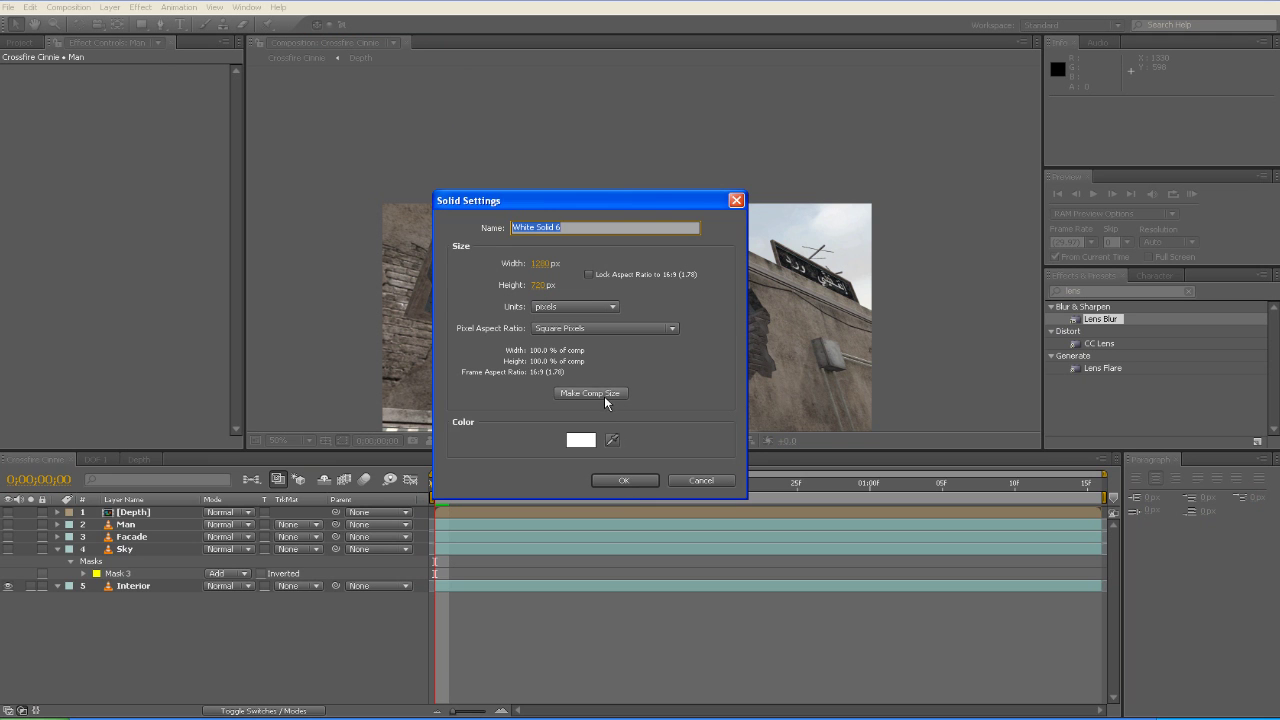
click(604, 395)
drag(600, 228, 138, 232)
text(3d Stroke)
key(Return)
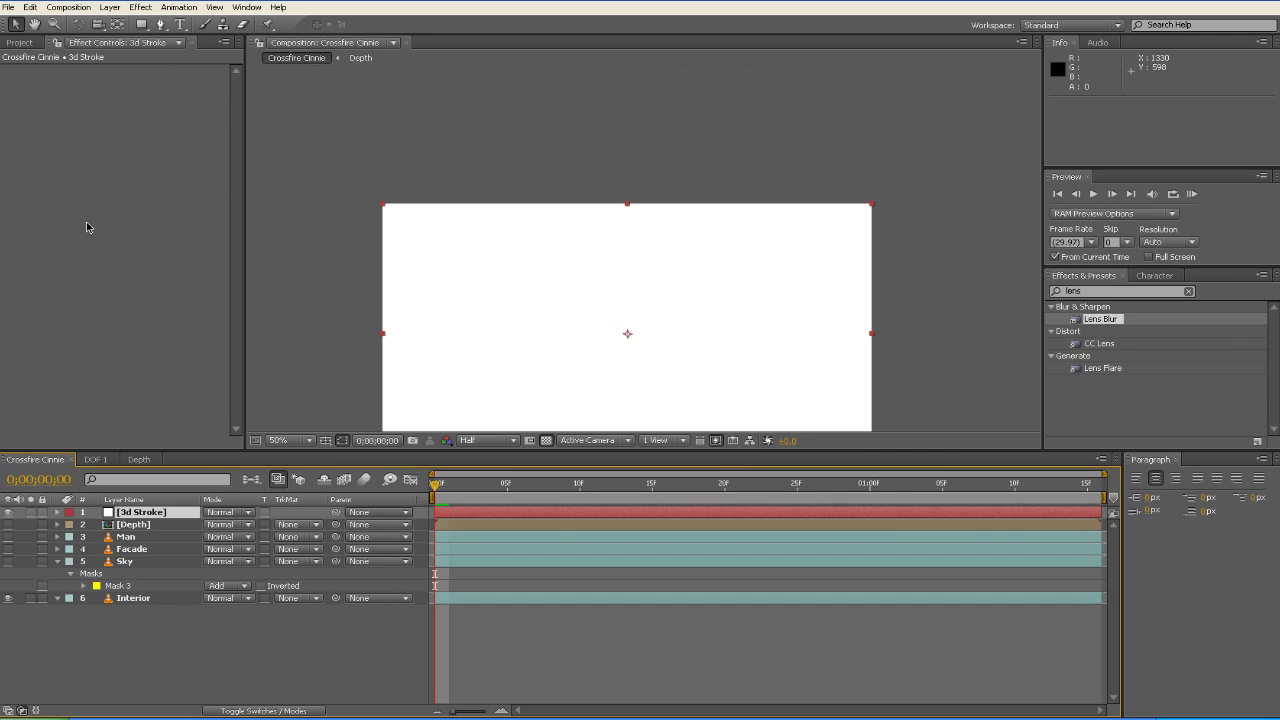
drag(147, 513, 141, 598)
drag(8, 549, 7, 533)
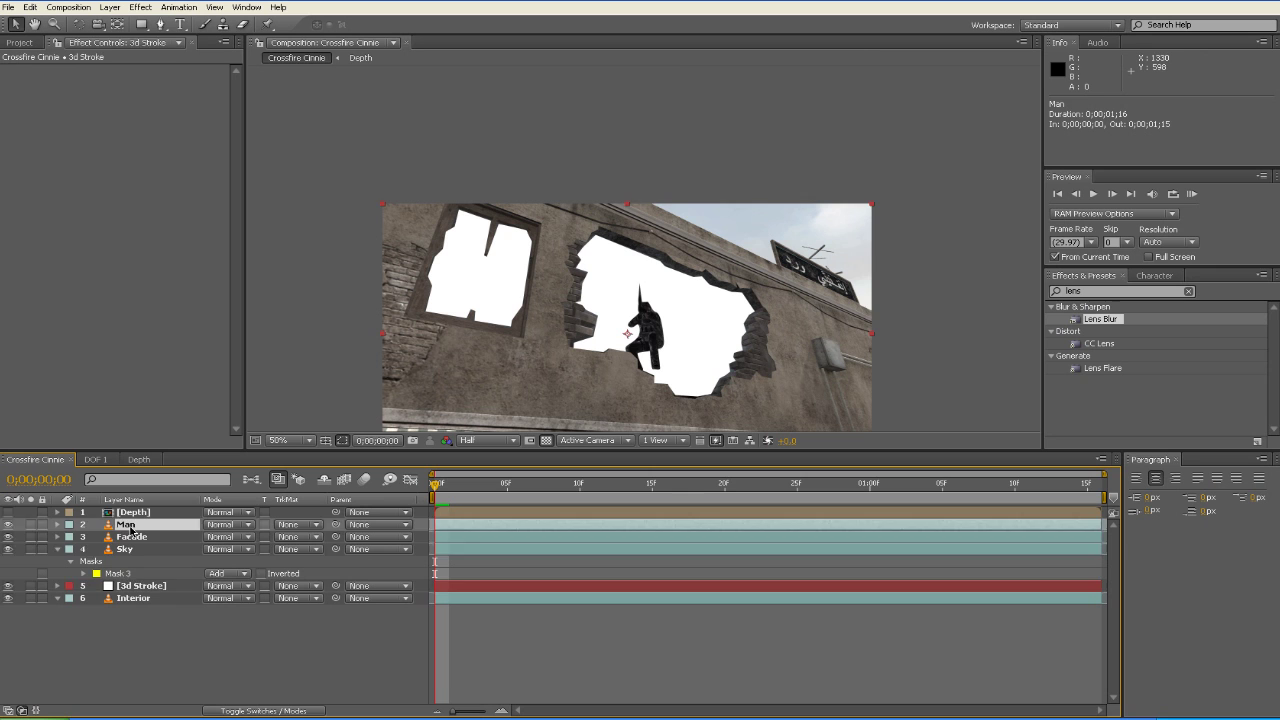
Apply the Trapcode 3D Stroke effect to the 3d Stroke layer
click(1103, 291)
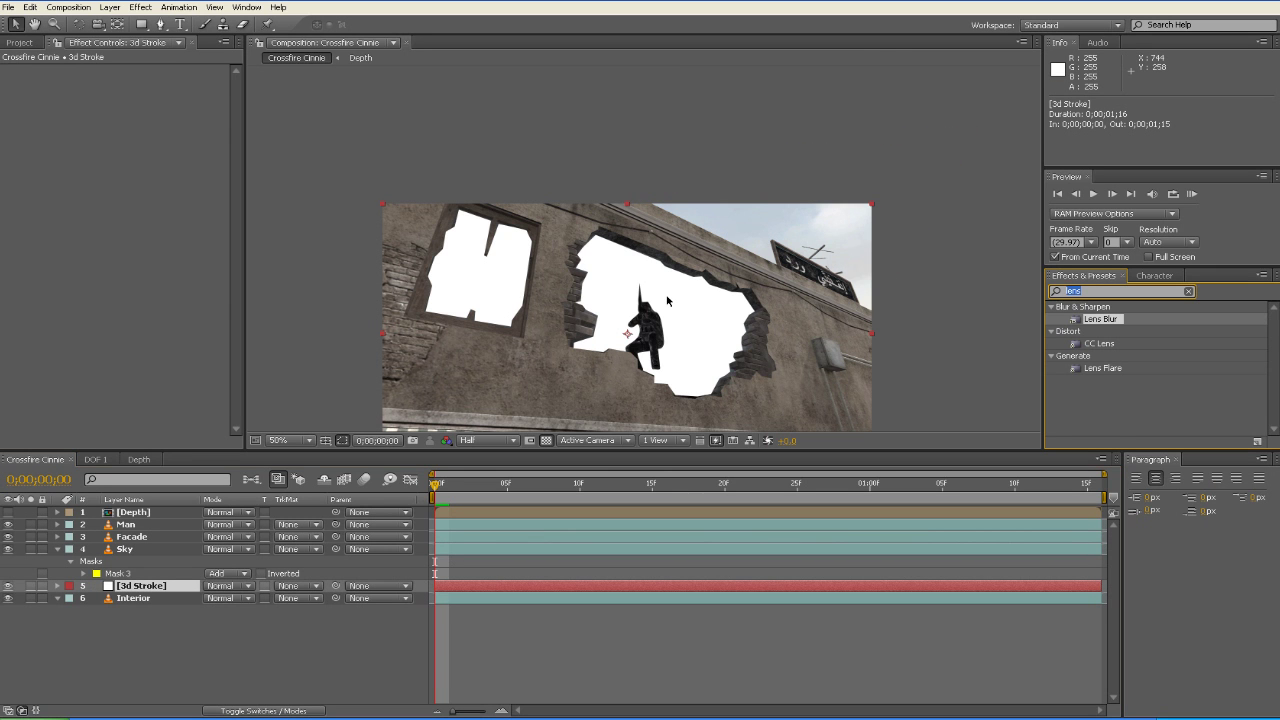
text(3d)
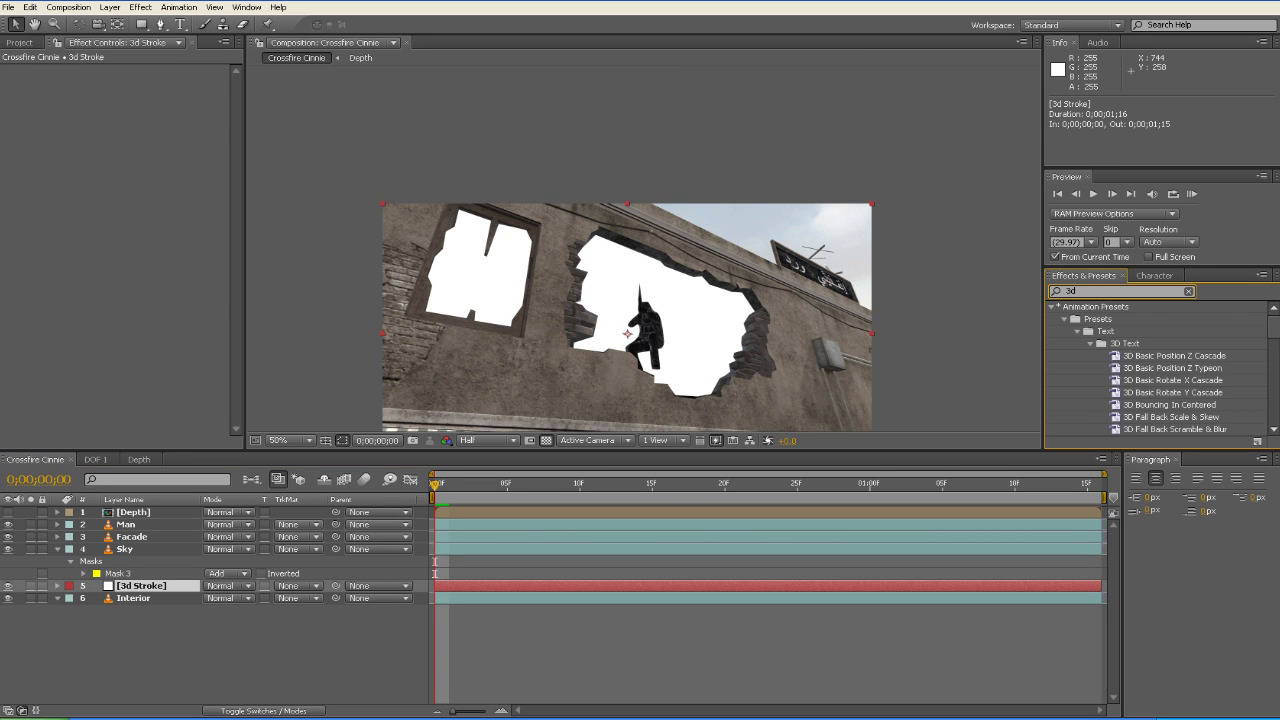
text( s)
scroll(1150, 380, down, 1)
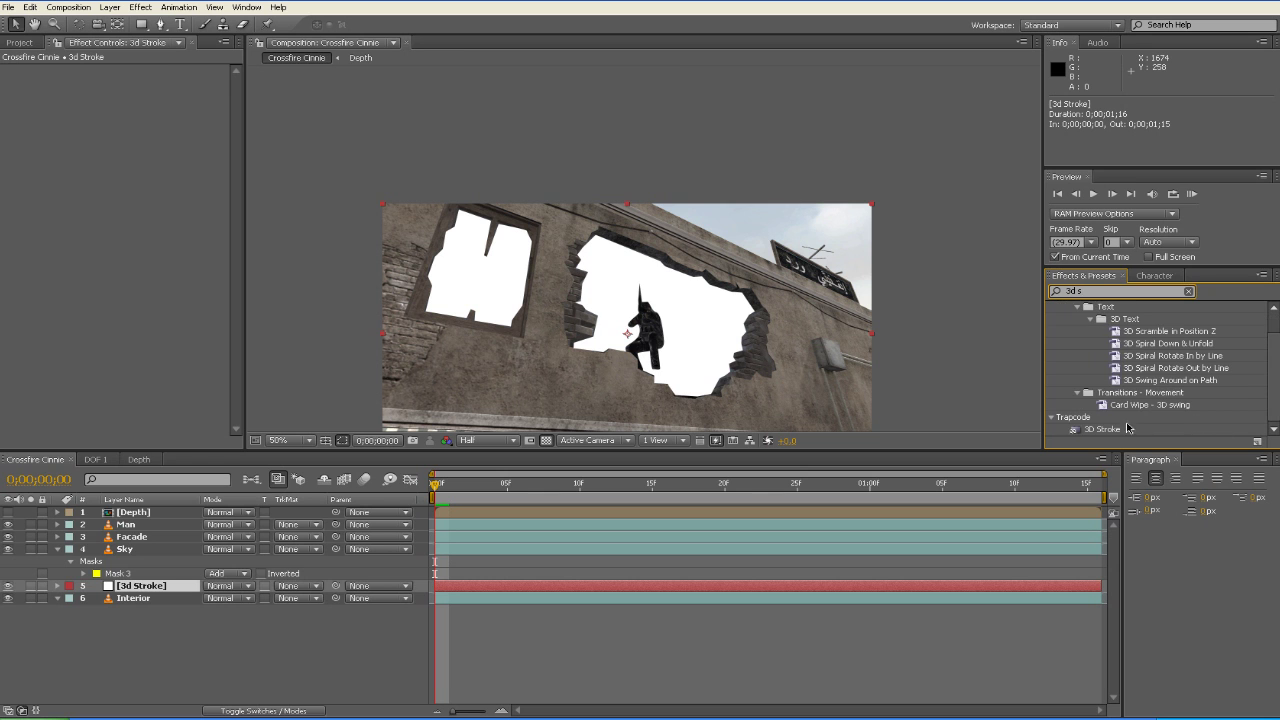
drag(1102, 429, 148, 586)
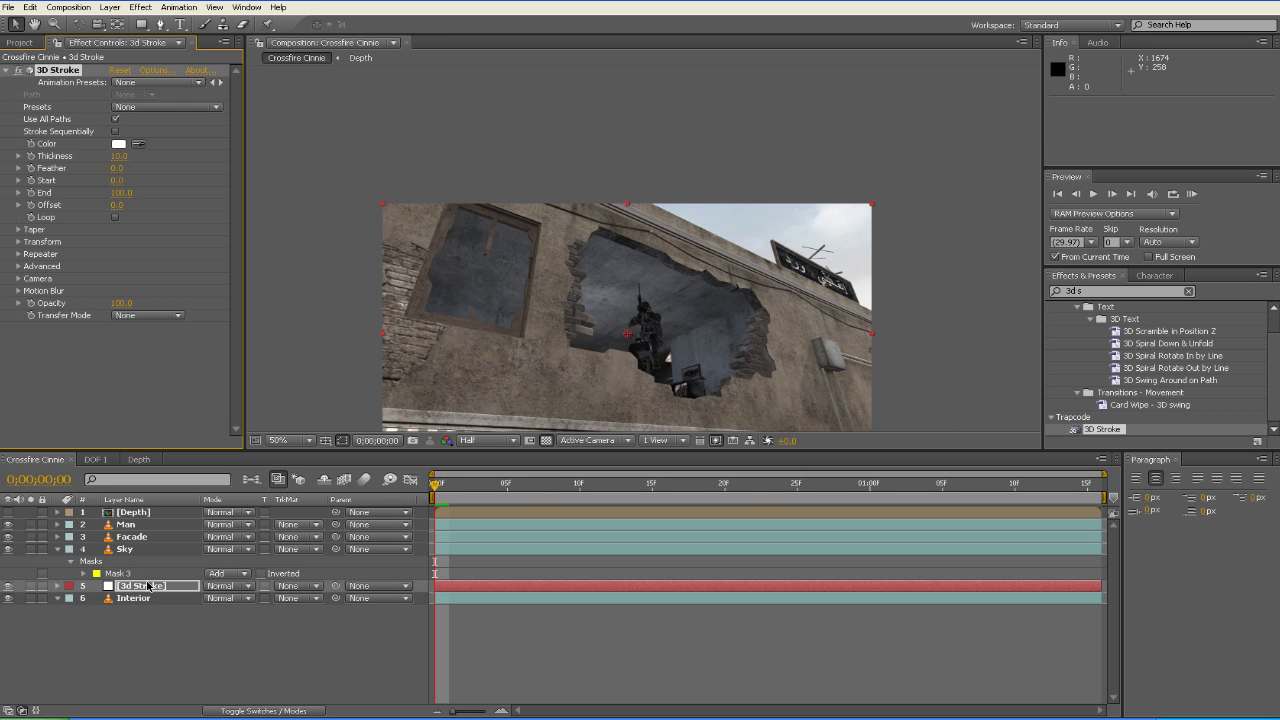
Draw a curving mask path from the frame's left edge across the wall and through the hole
key(g)
click(380, 312)
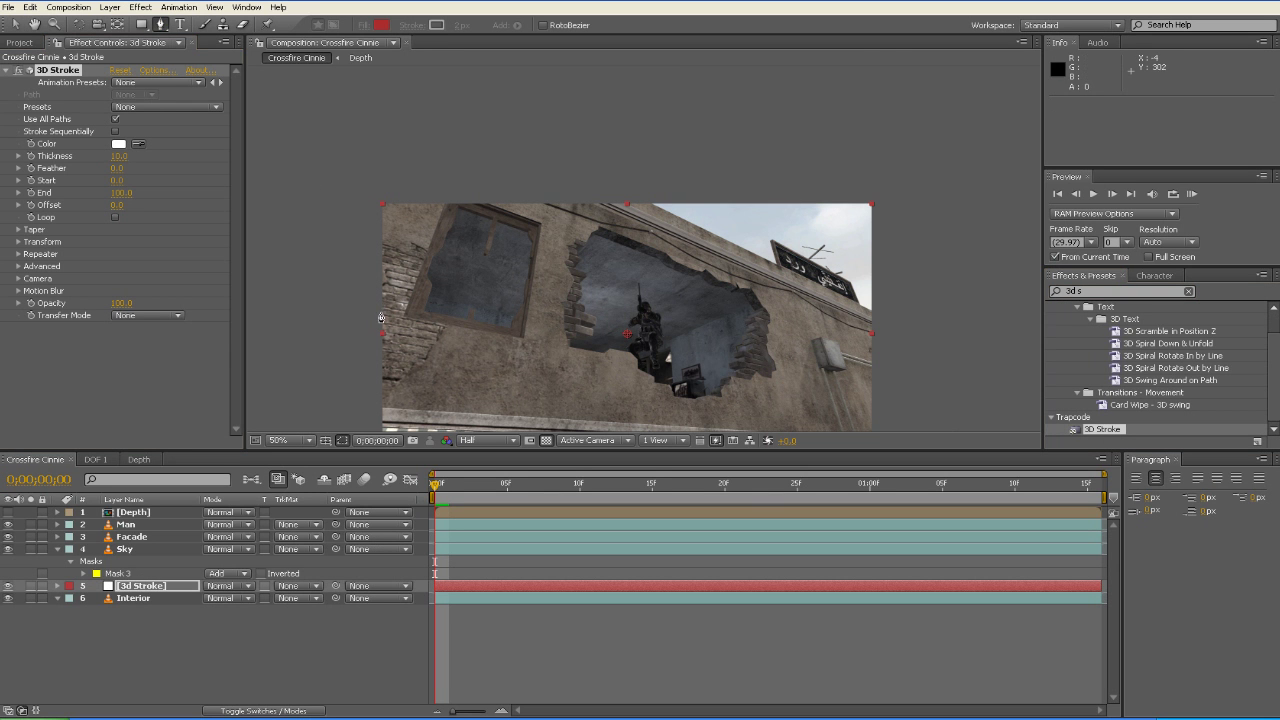
drag(502, 290, 540, 322)
mouse_move(648, 312)
mouse_down()
mouse_move(728, 340)
mouse_move(768, 331)
mouse_up()
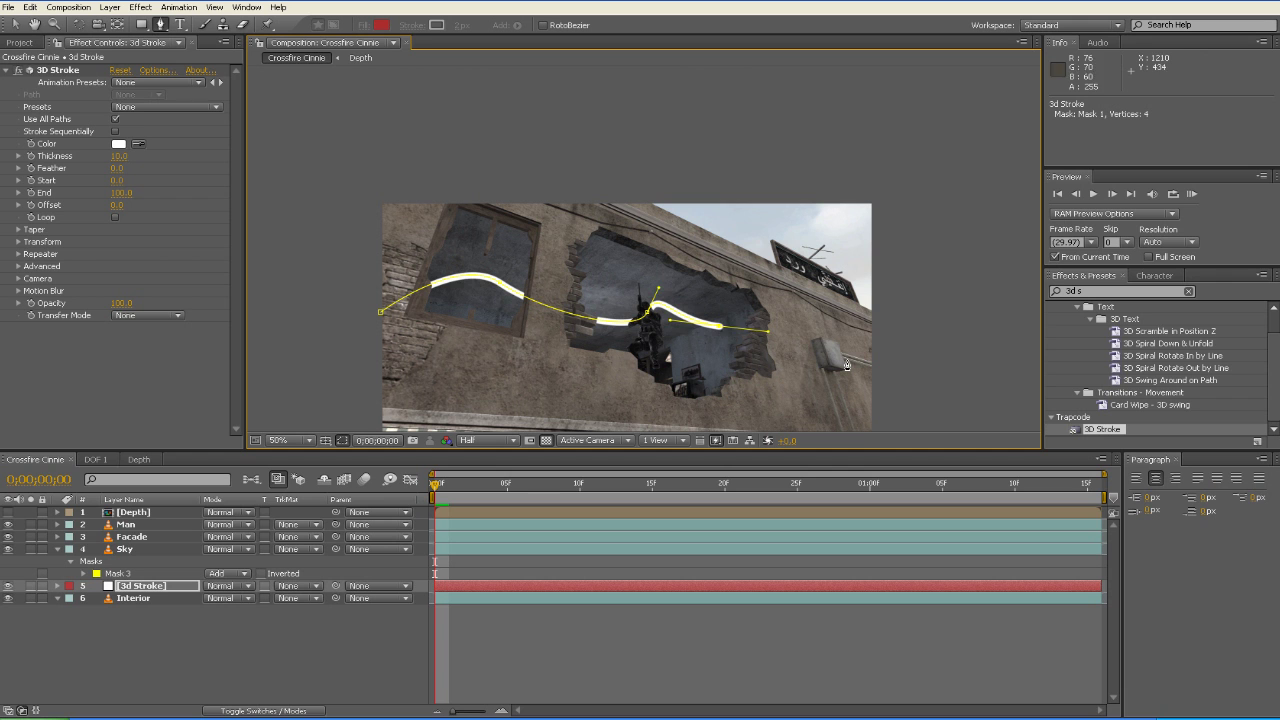
mouse_move(768, 331)
mouse_down()
mouse_move(901, 328)
mouse_move(911, 347)
mouse_up()
click(150, 586)
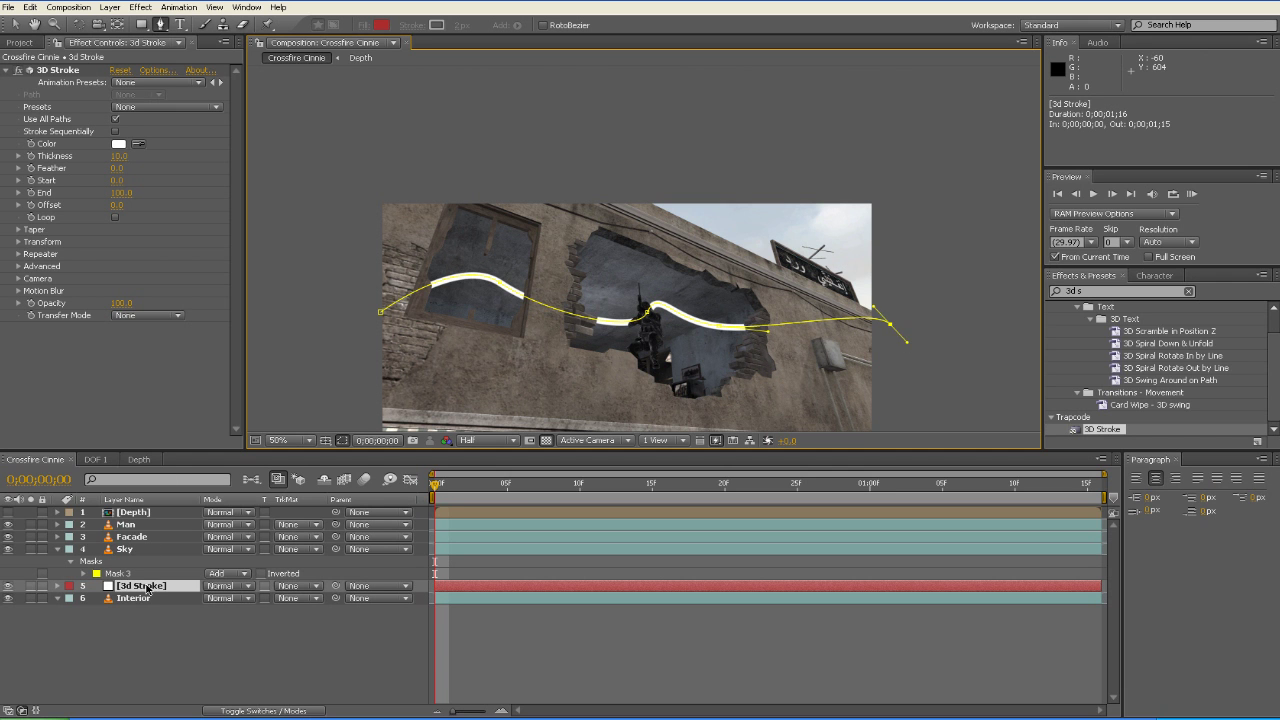
Set the 3D Stroke Bend to 0.4 and tilt it with X Rotation 66° and Z Rotation −56°
click(19, 242)
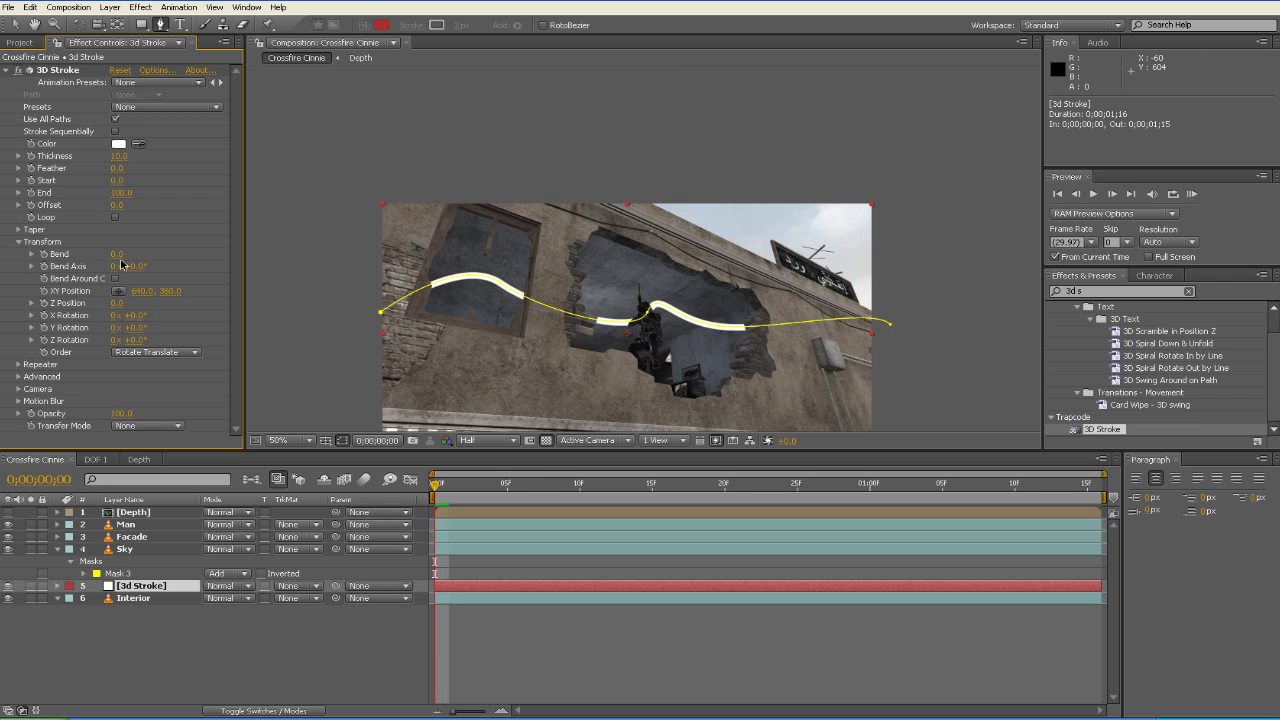
drag(117, 254, 187, 255)
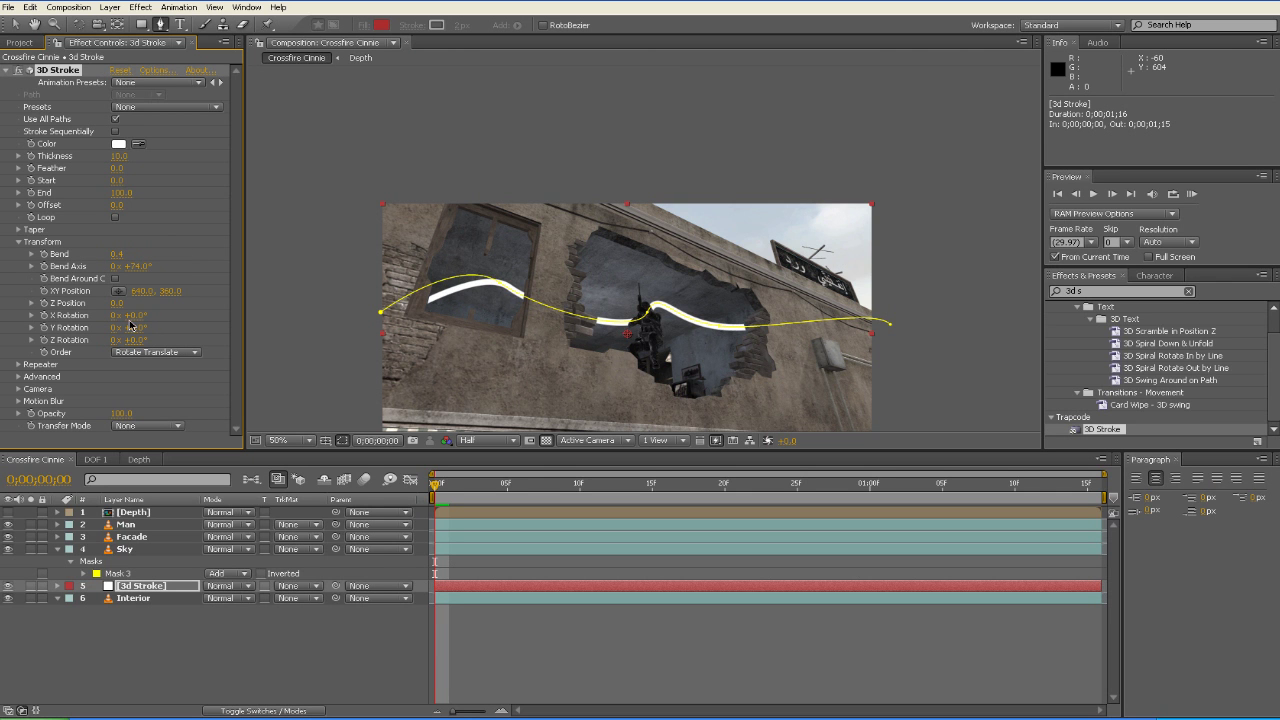
mouse_move(137, 316)
mouse_down()
mouse_move(96, 319)
mouse_move(184, 309)
mouse_move(130, 334)
mouse_move(165, 333)
mouse_move(142, 353)
mouse_move(120, 341)
mouse_move(98, 352)
mouse_move(140, 319)
mouse_up()
drag(628, 333, 641, 354)
Reshape the mask path near its left end so the streak emerges from the hole
key(ctrl+z)
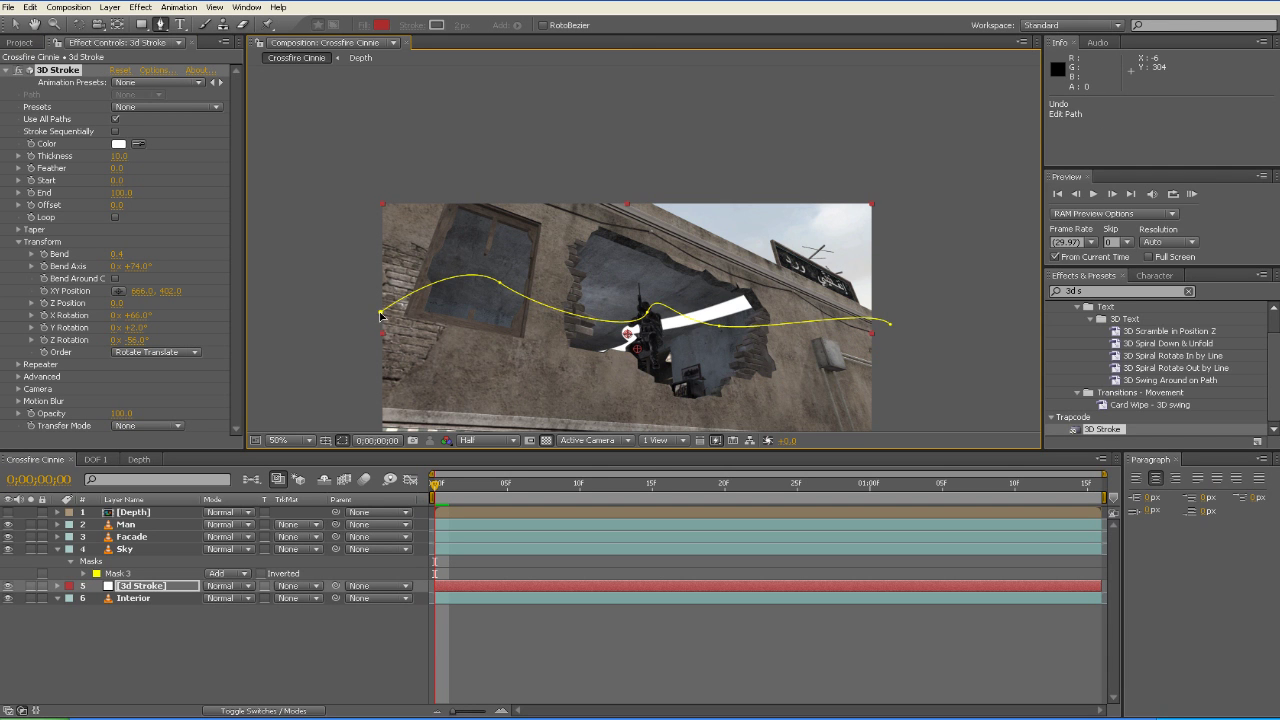
drag(380, 316, 499, 285)
key(m)
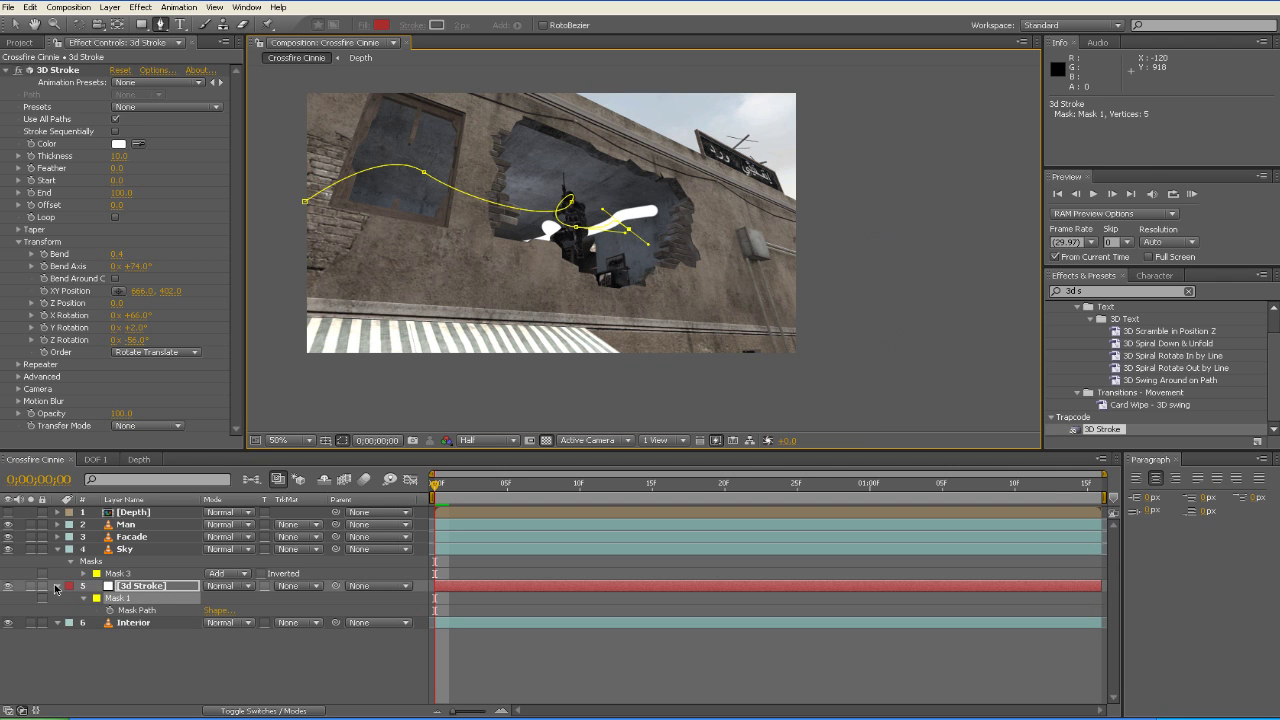
click(56, 586)
click(132, 598)
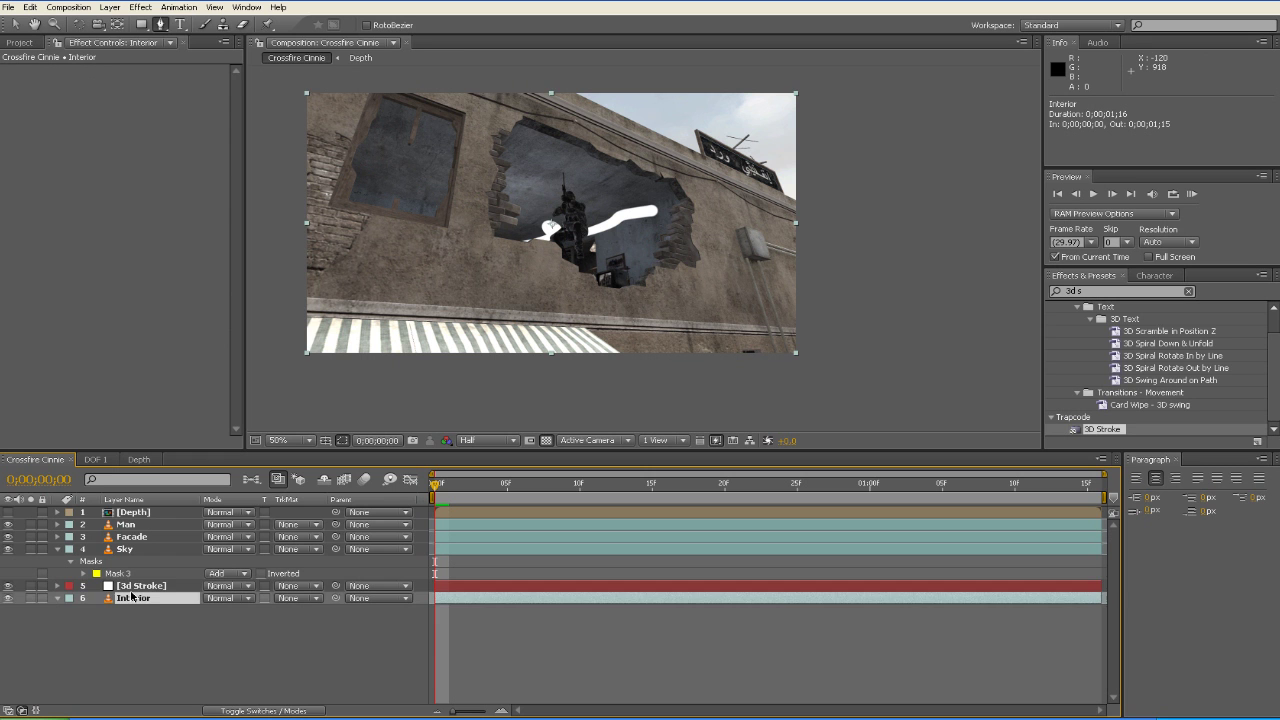
Add a new adjustment layer above the 3d Stroke layer
click(140, 586)
click(110, 7)
mouse_move(138, 25)
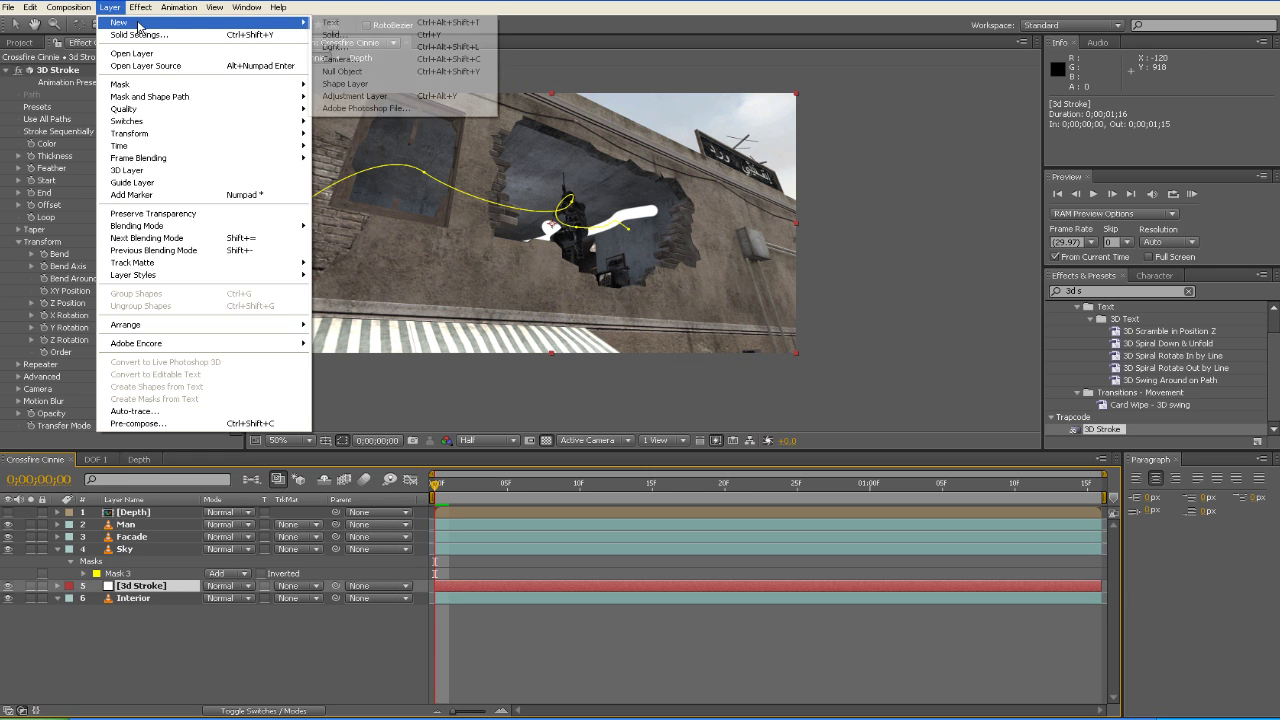
click(363, 96)
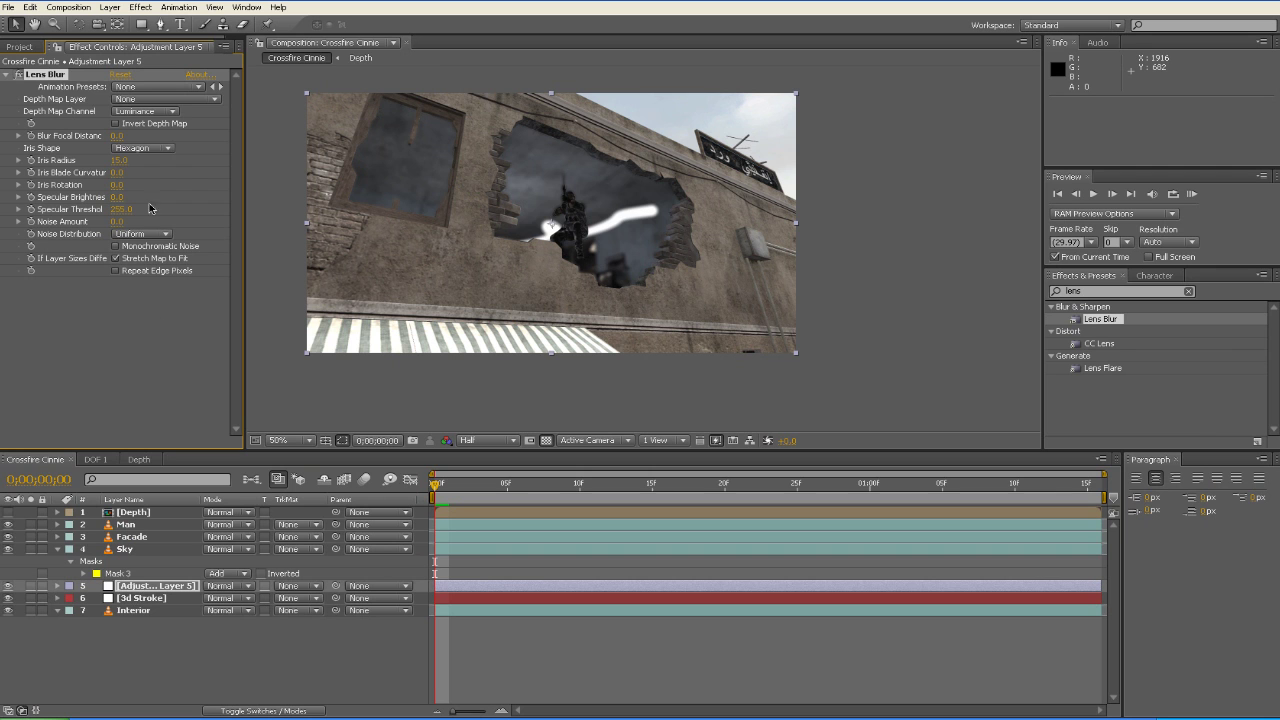
Use the Depth layer as the adjustment layer's Lens Blur depth map and raise Iris Radius
click(150, 99)
click(150, 112)
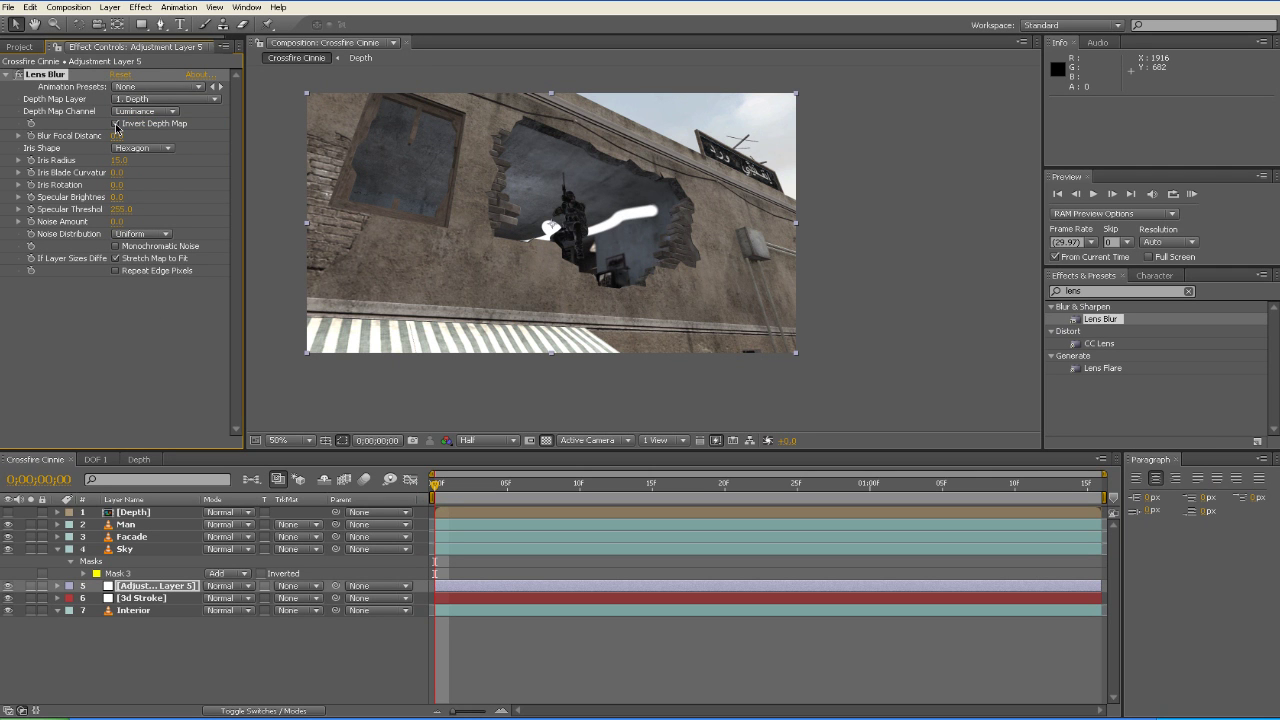
drag(119, 160, 150, 159)
scroll(617, 327, up, 2)
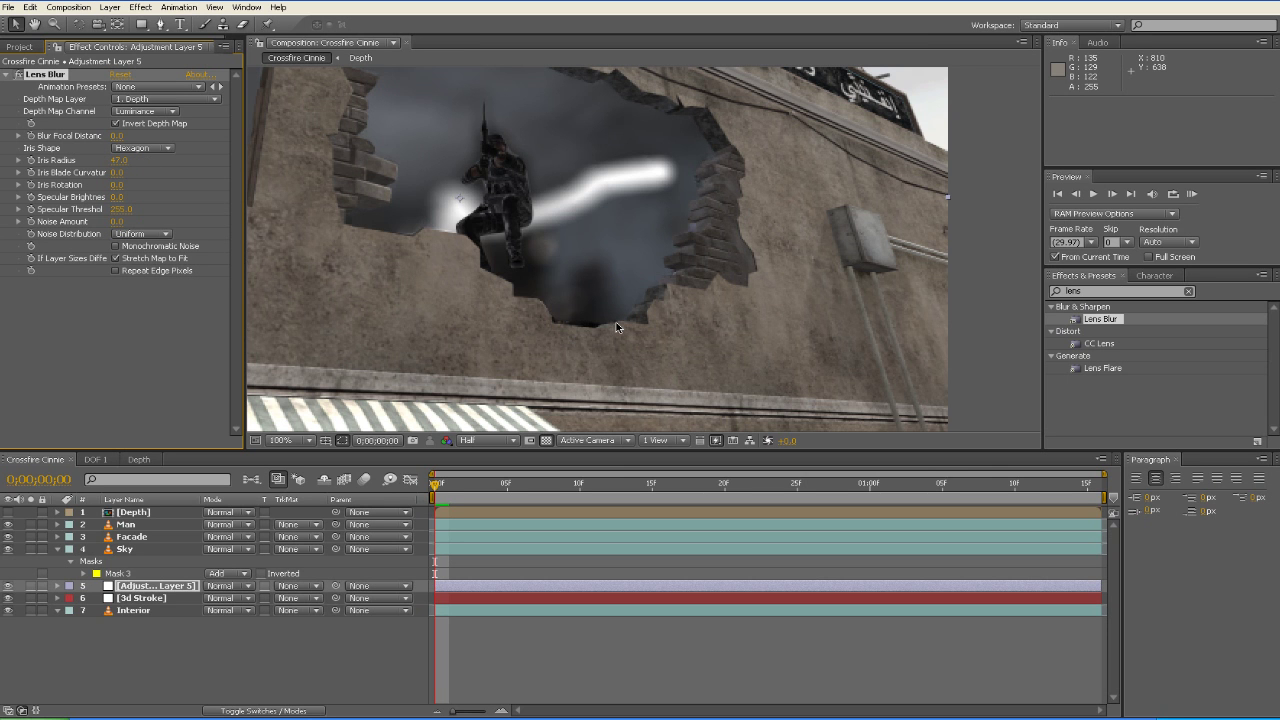
click(145, 588)
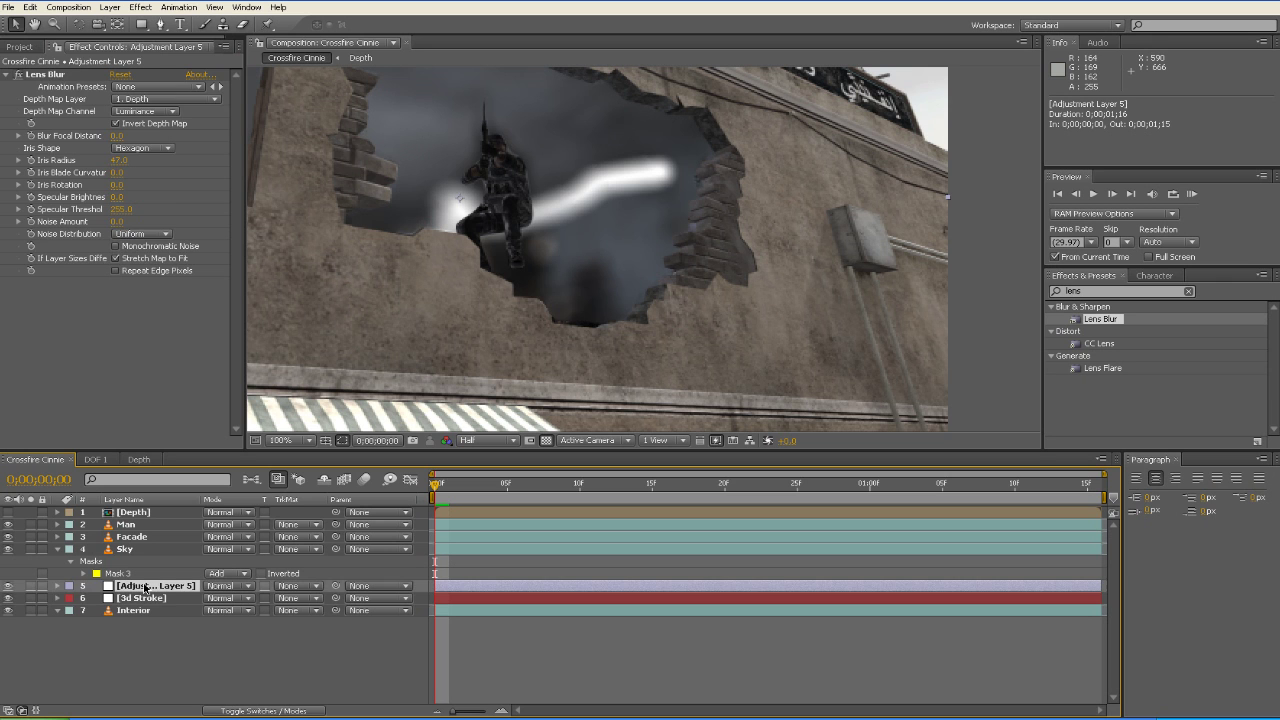
click(141, 598)
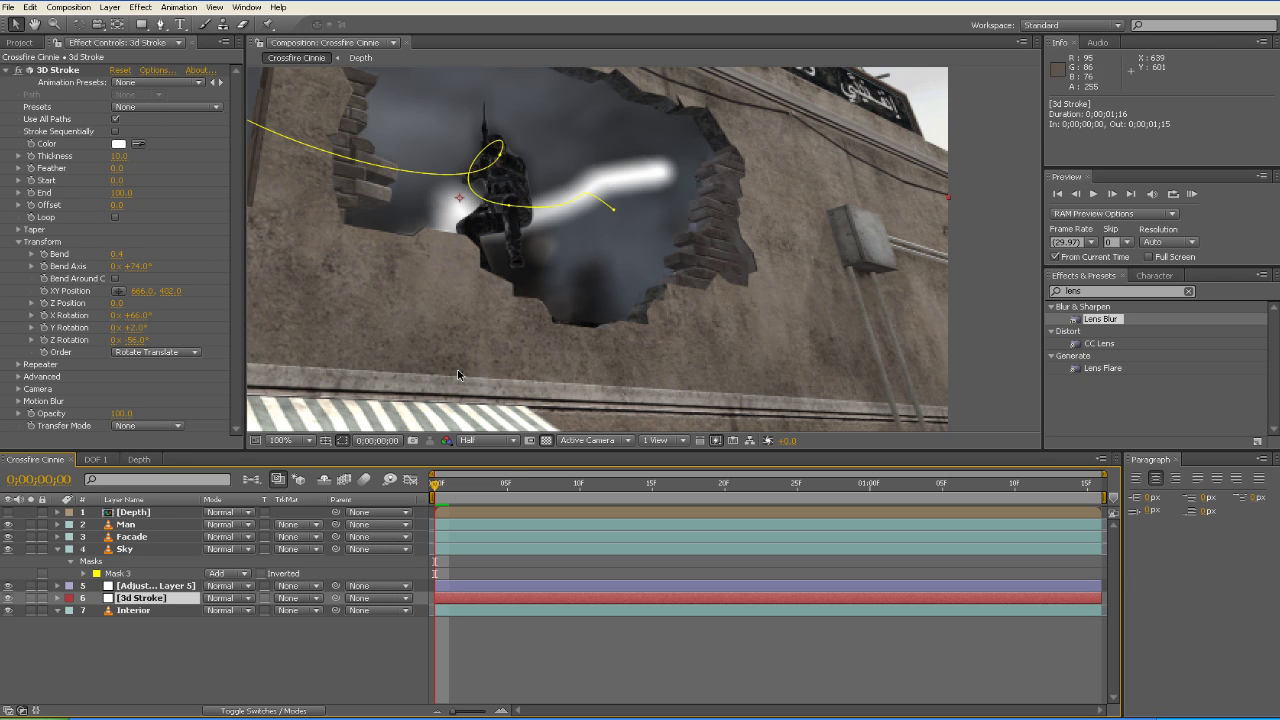
scroll(458, 375, down, 2)
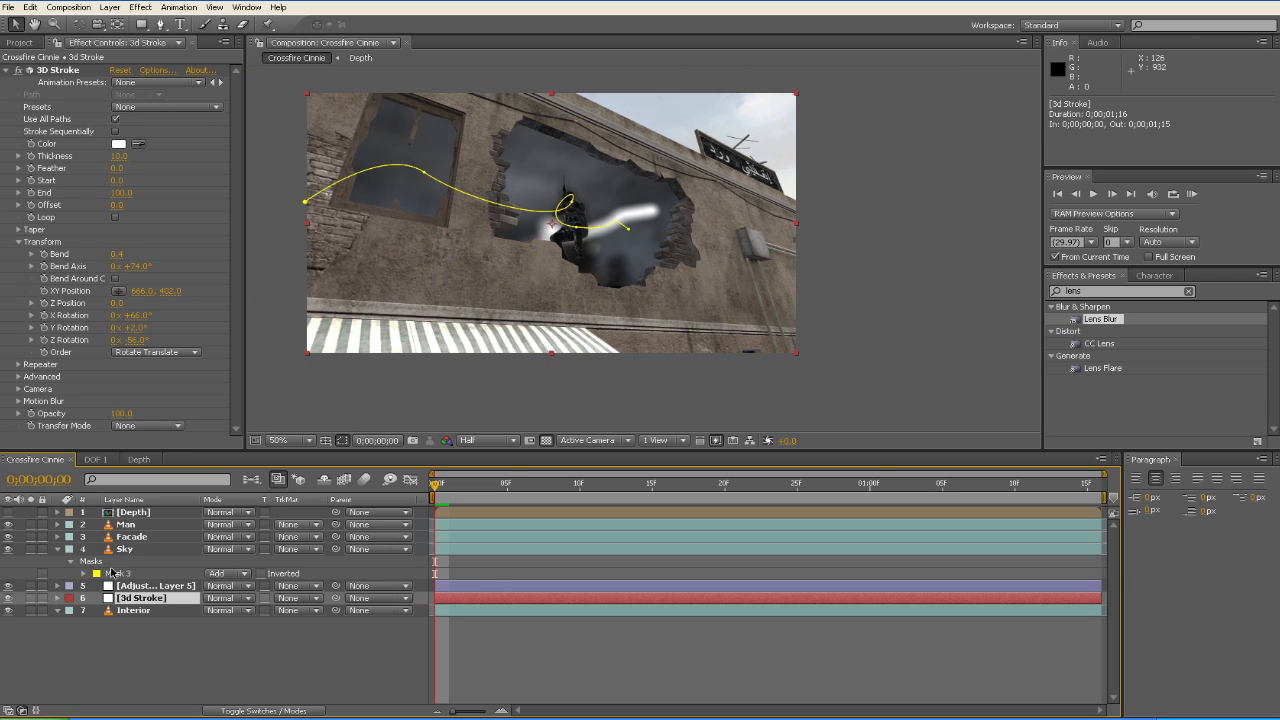
Copy the 3d Stroke layer and paste it into the Depth precomp
scroll(687, 252, up, 3)
scroll(687, 252, down, 1)
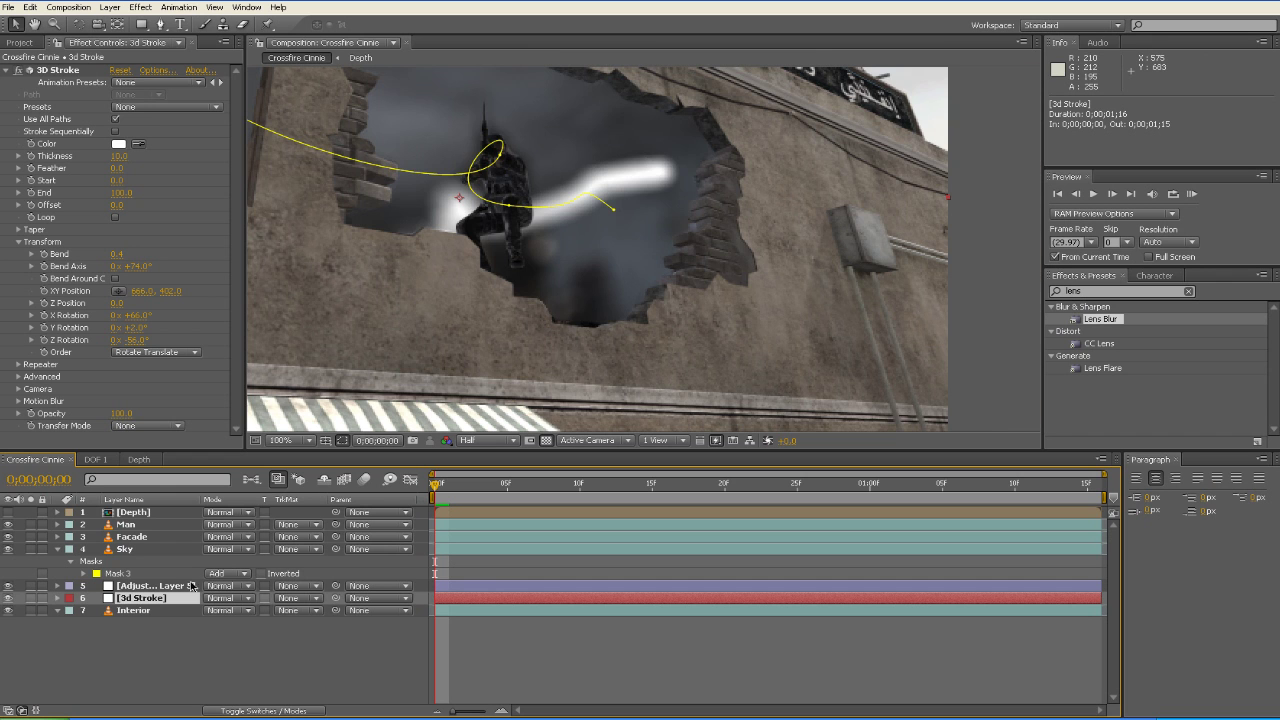
key(ctrl+c)
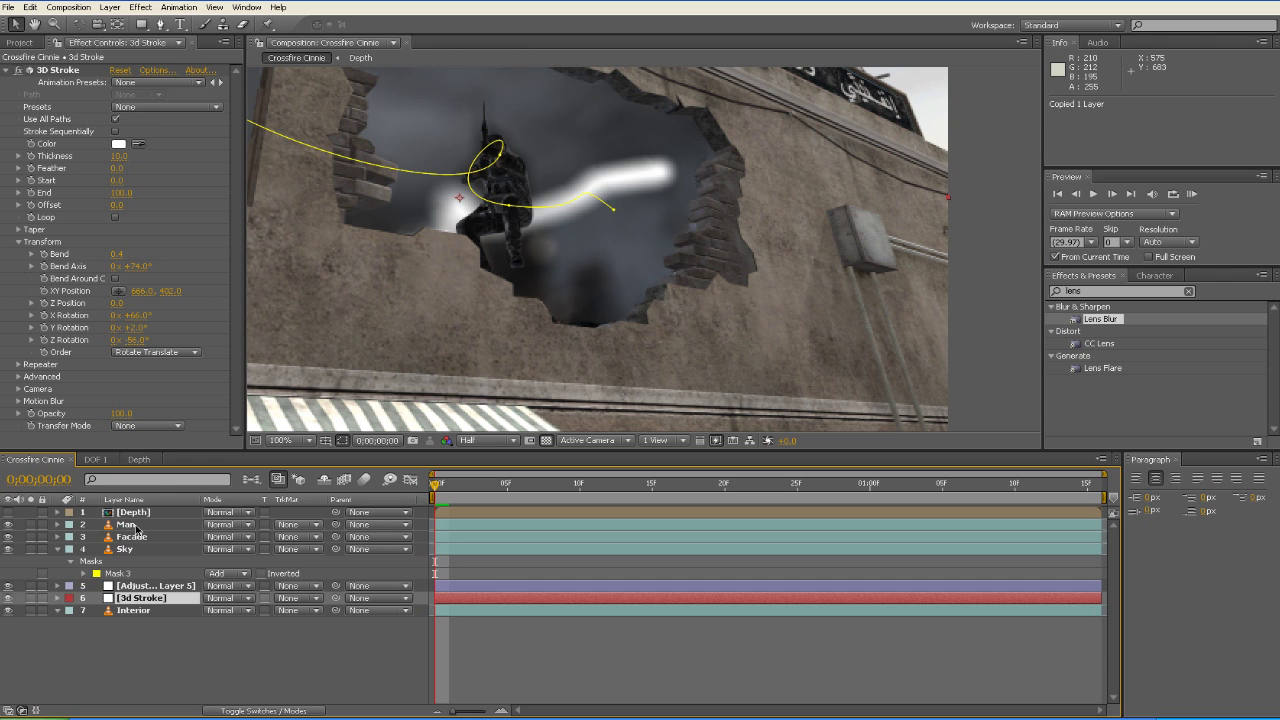
double_click(139, 514)
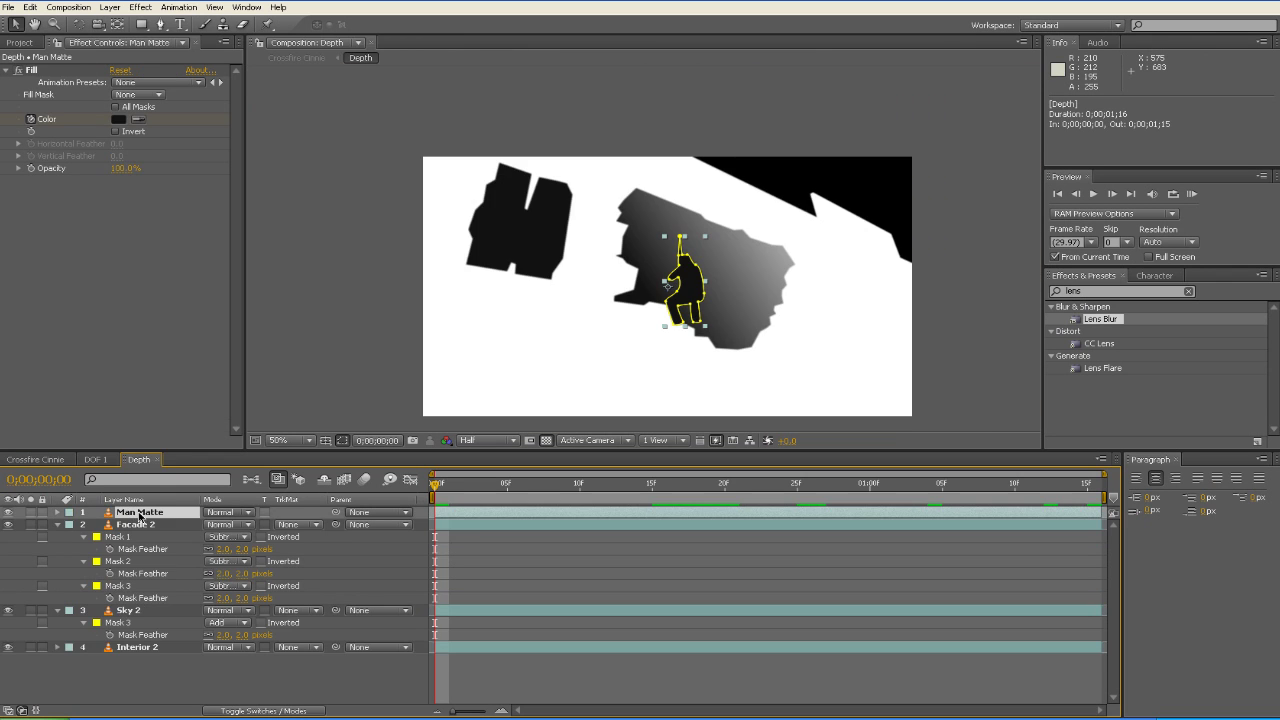
click(172, 698)
key(ctrl+v)
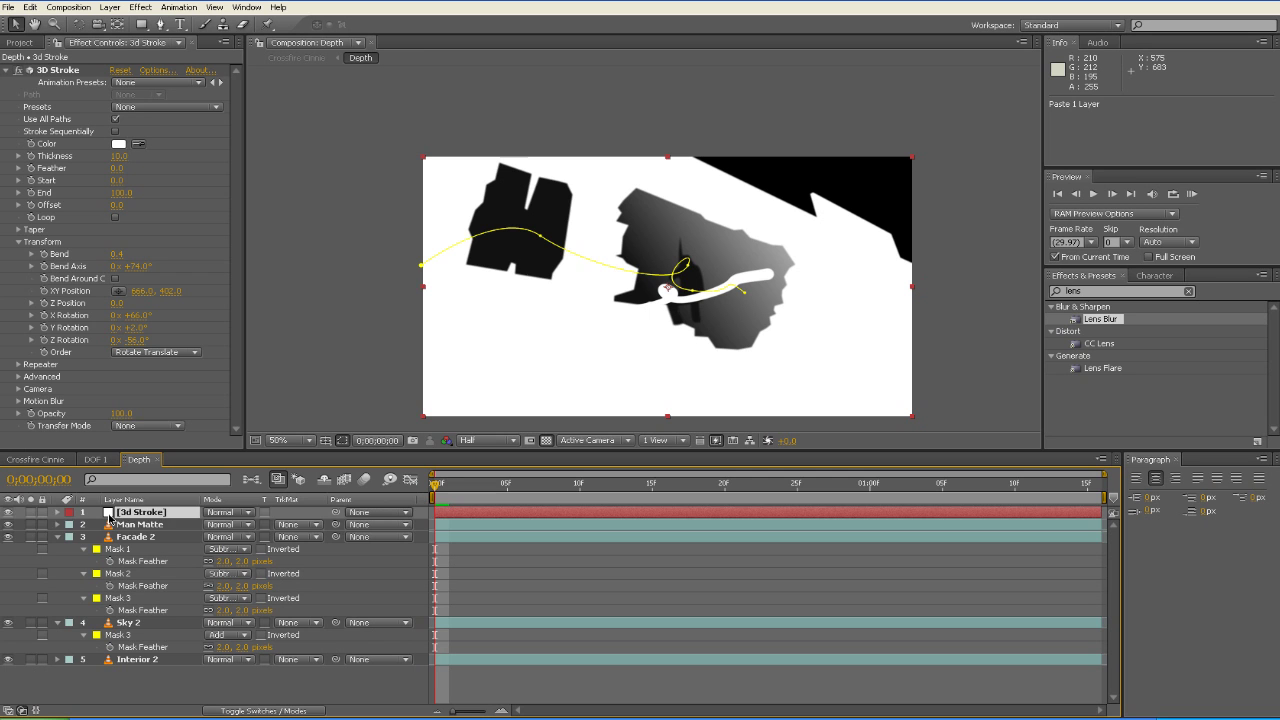
Hide the Man Matte, Facade 2 and Sky 2 layers so only the white streak shows
drag(21, 530, 12, 625)
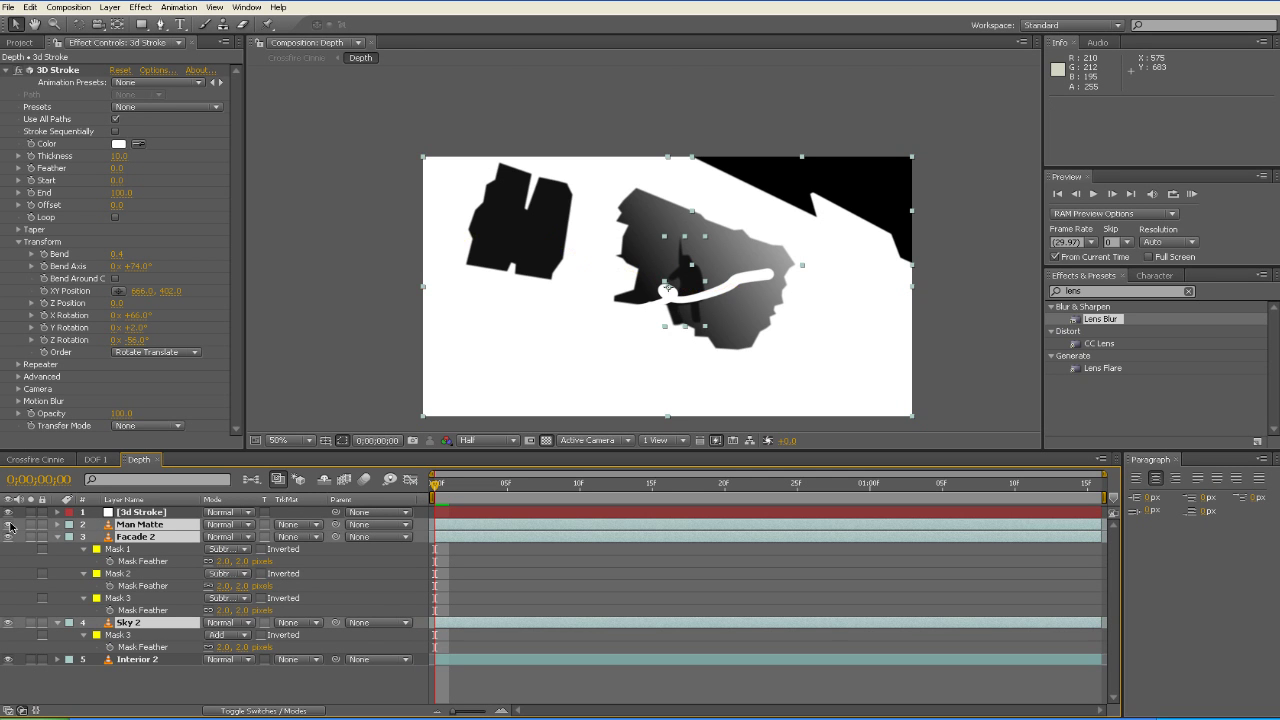
drag(10, 527, 12, 662)
click(546, 440)
scroll(661, 266, down, 1)
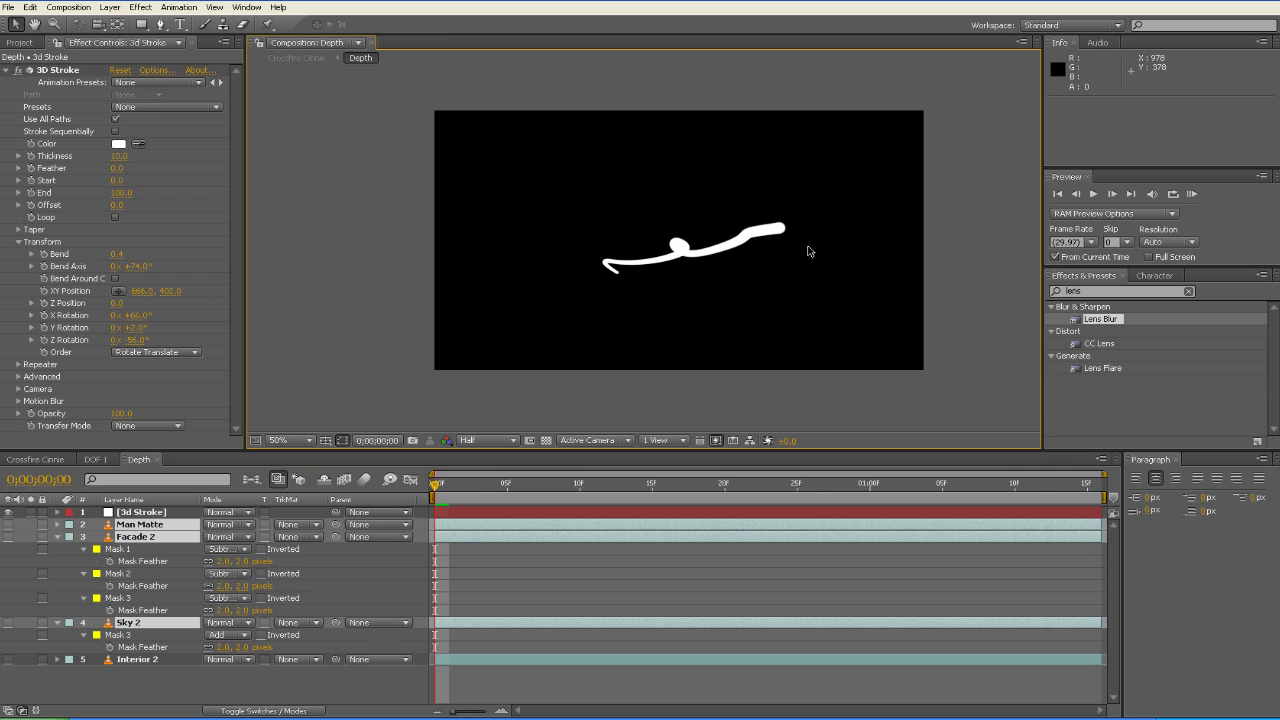
key(ctrl+5)
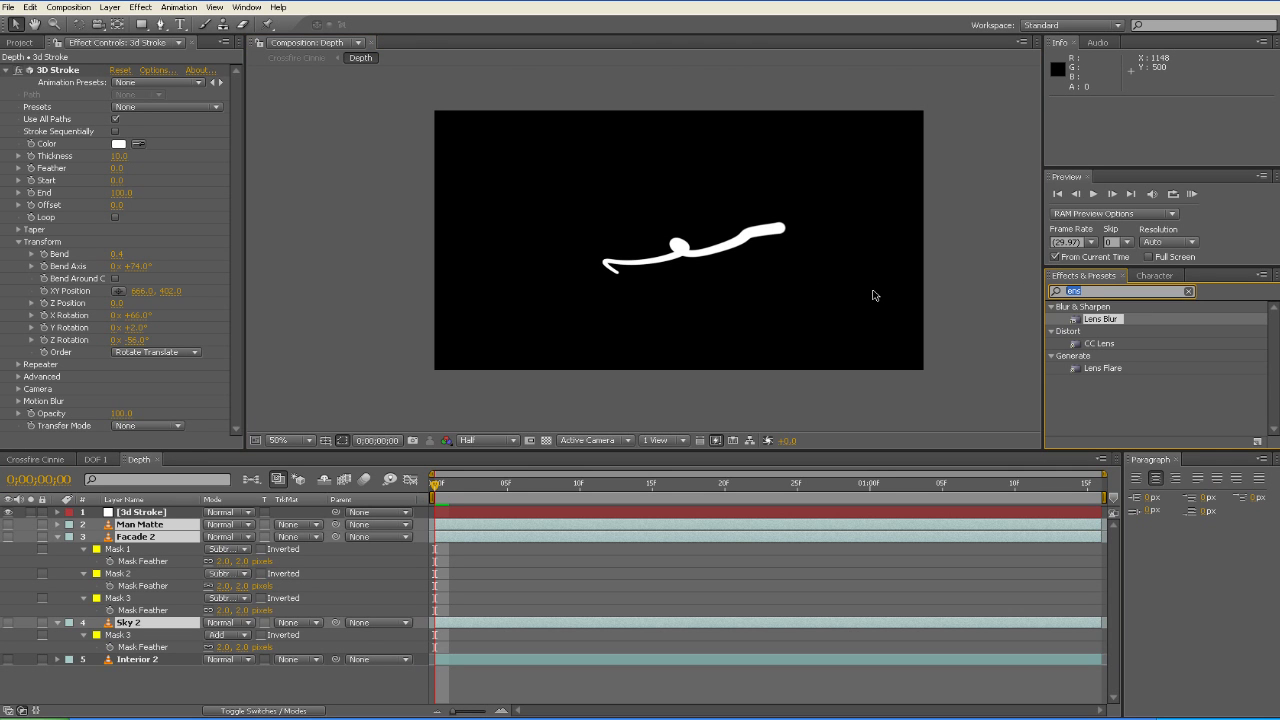
Add a Ramp grading the stroke copy from its left end to its right tip, then re-show layers 2–5
text(ramp)
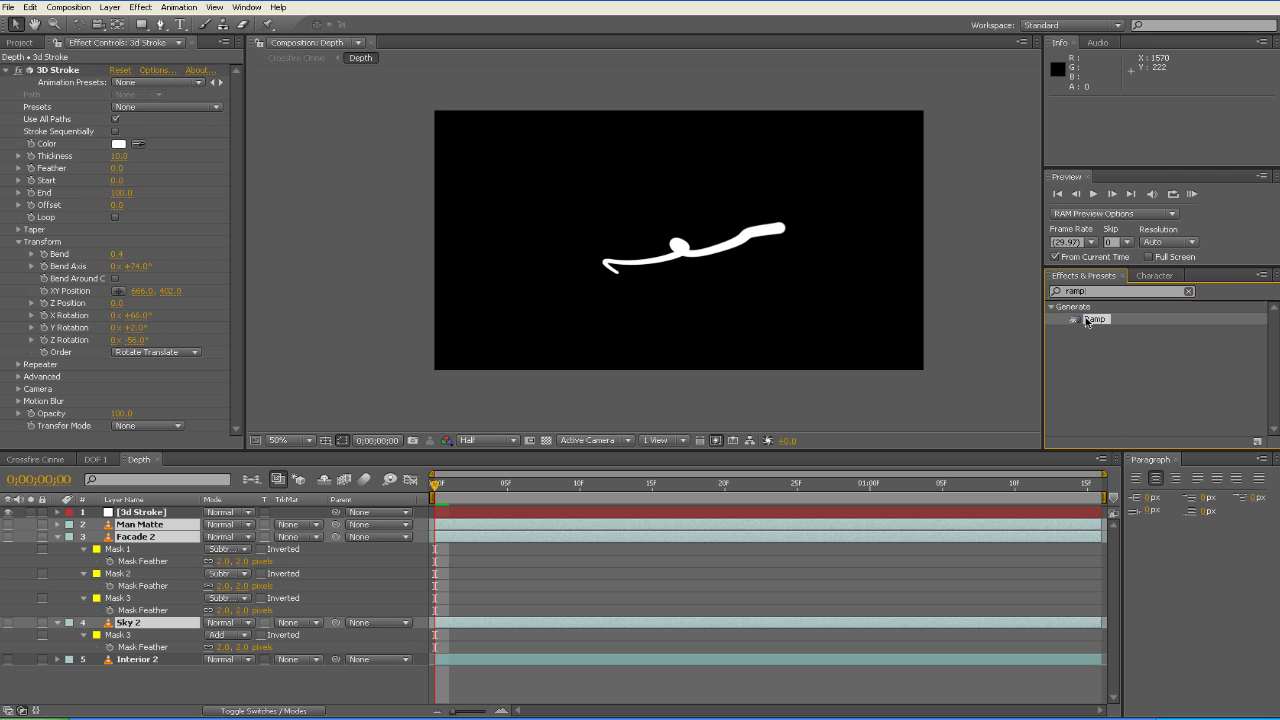
mouse_move(1087, 321)
mouse_down()
mouse_move(260, 528)
mouse_move(157, 520)
mouse_up()
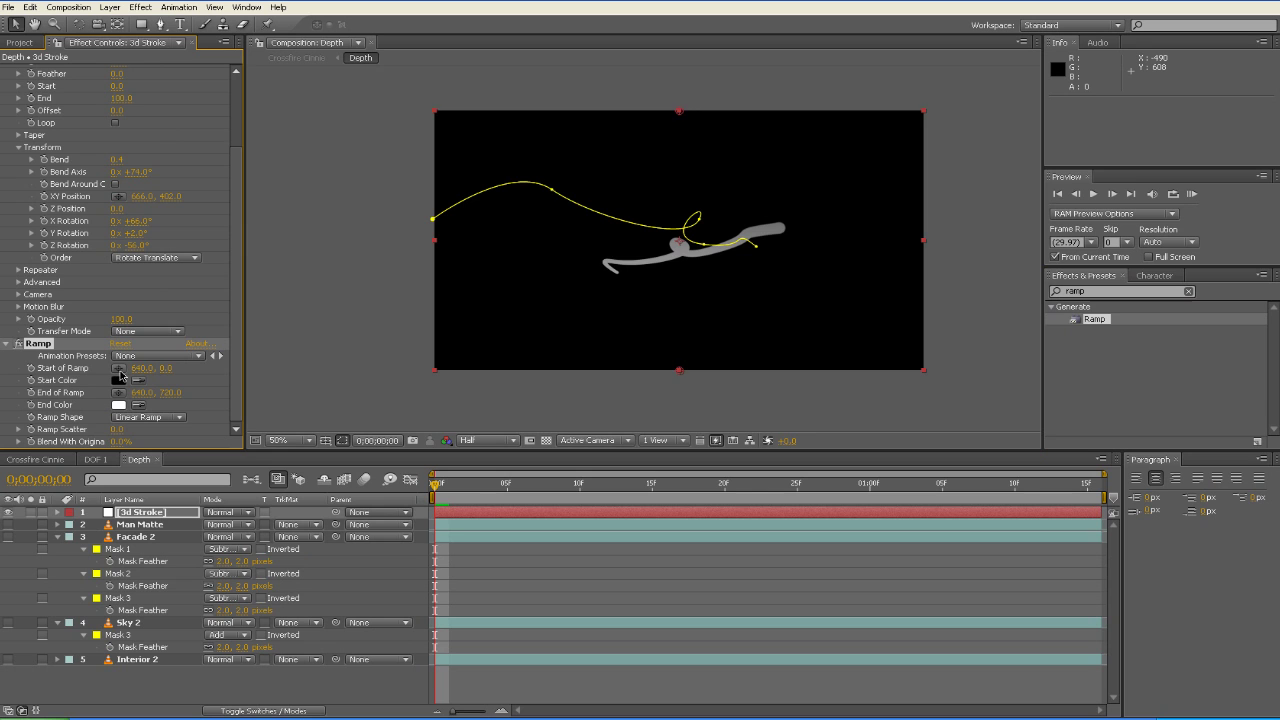
click(118, 368)
click(587, 262)
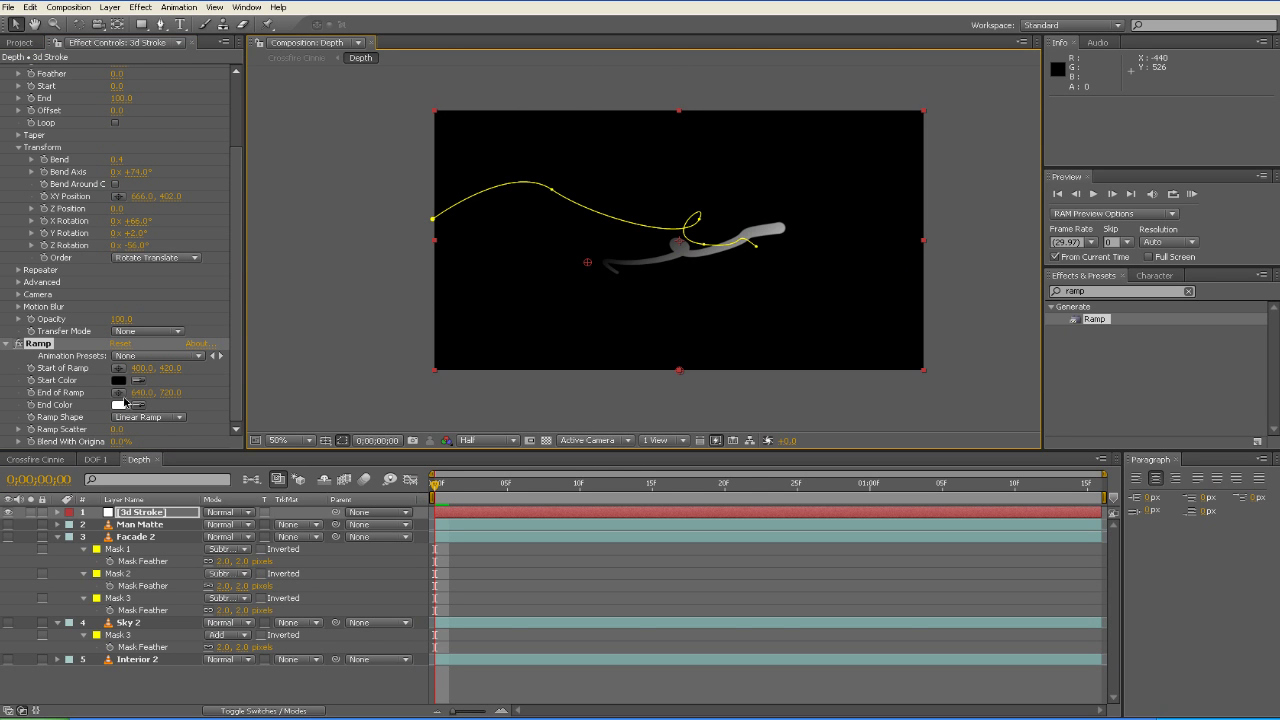
click(118, 393)
click(792, 229)
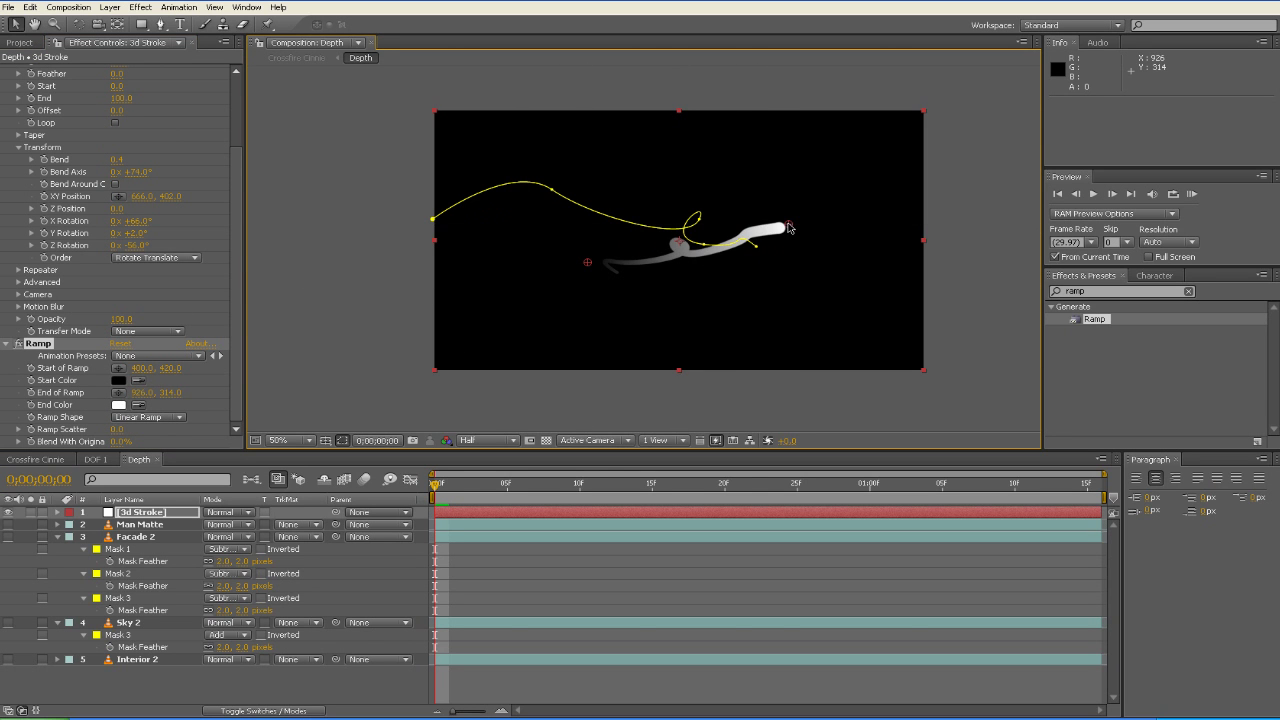
drag(792, 229, 804, 224)
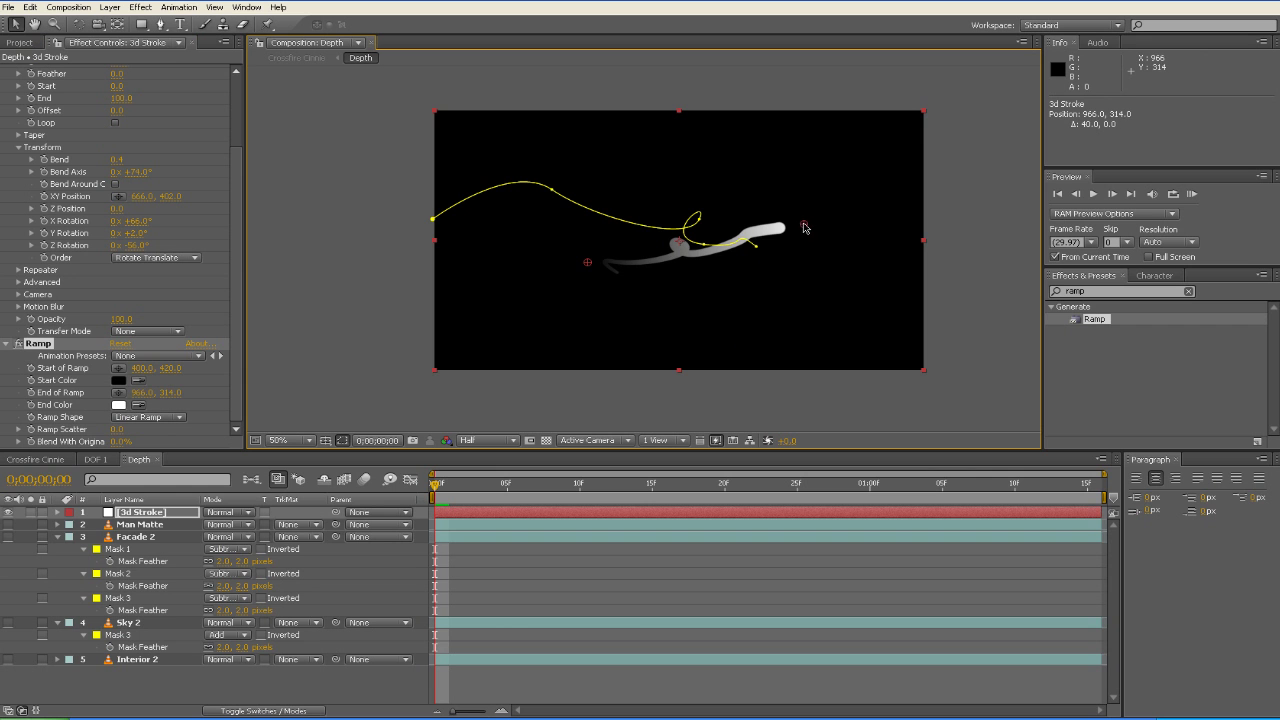
drag(8, 524, 8, 659)
Check the depth map, then move 3d Stroke below Facade 2 in the Depth comp
click(44, 459)
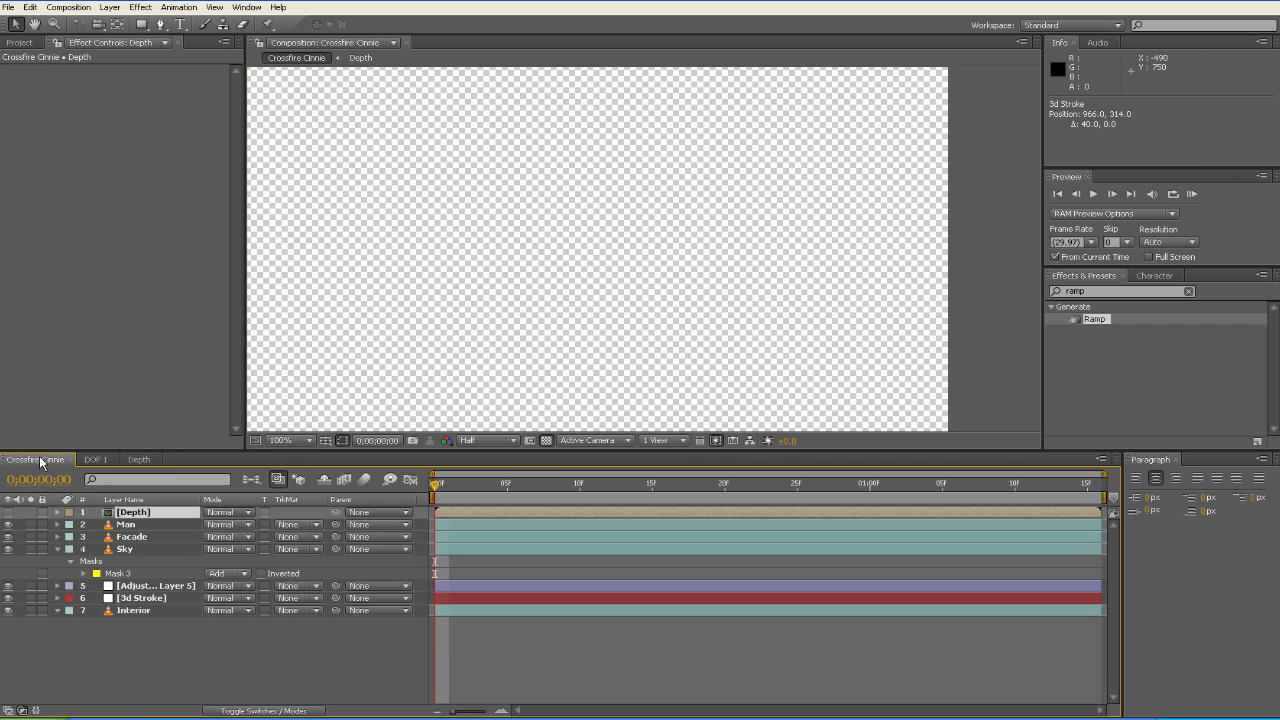
key(comma)
key(comma)
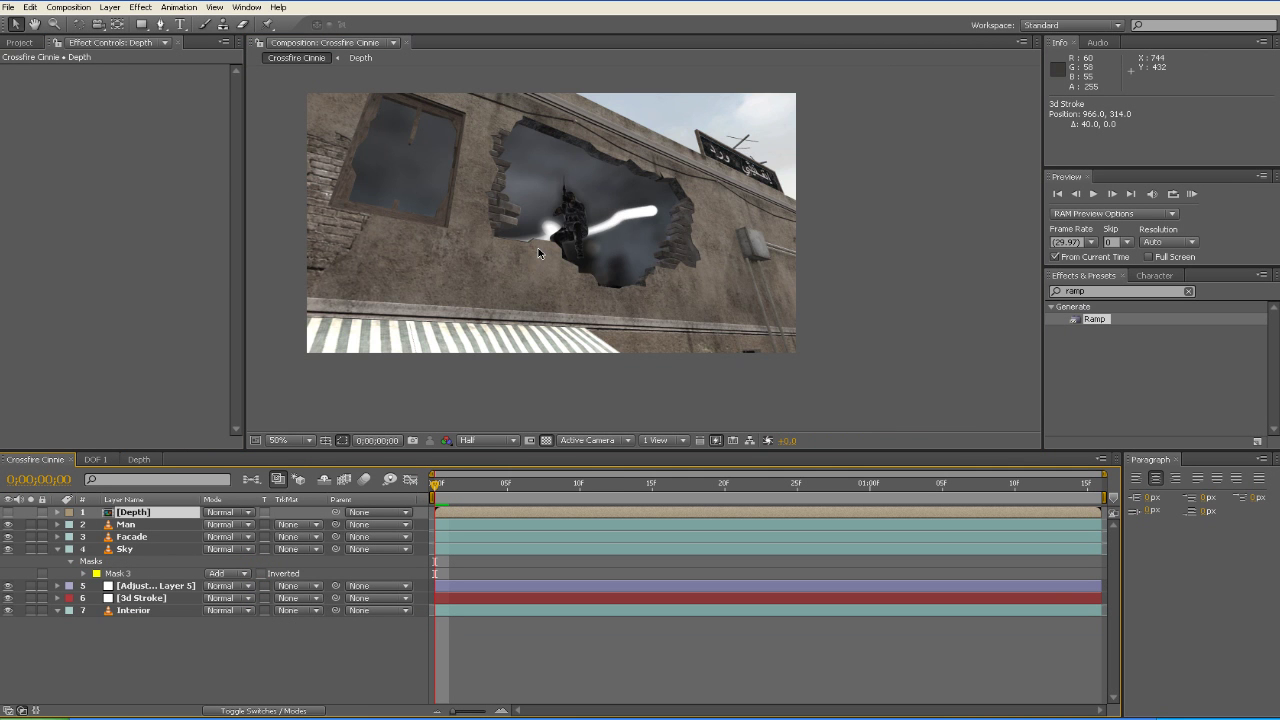
scroll(538, 252, up, 2)
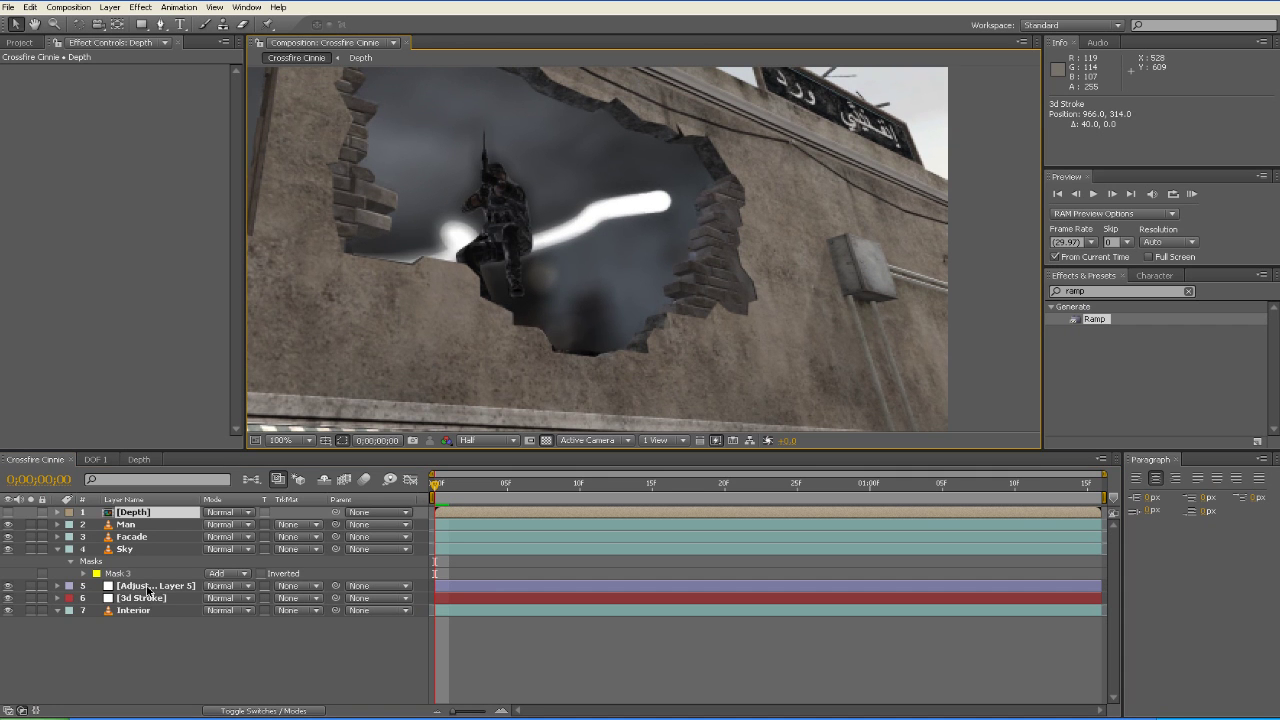
click(8, 512)
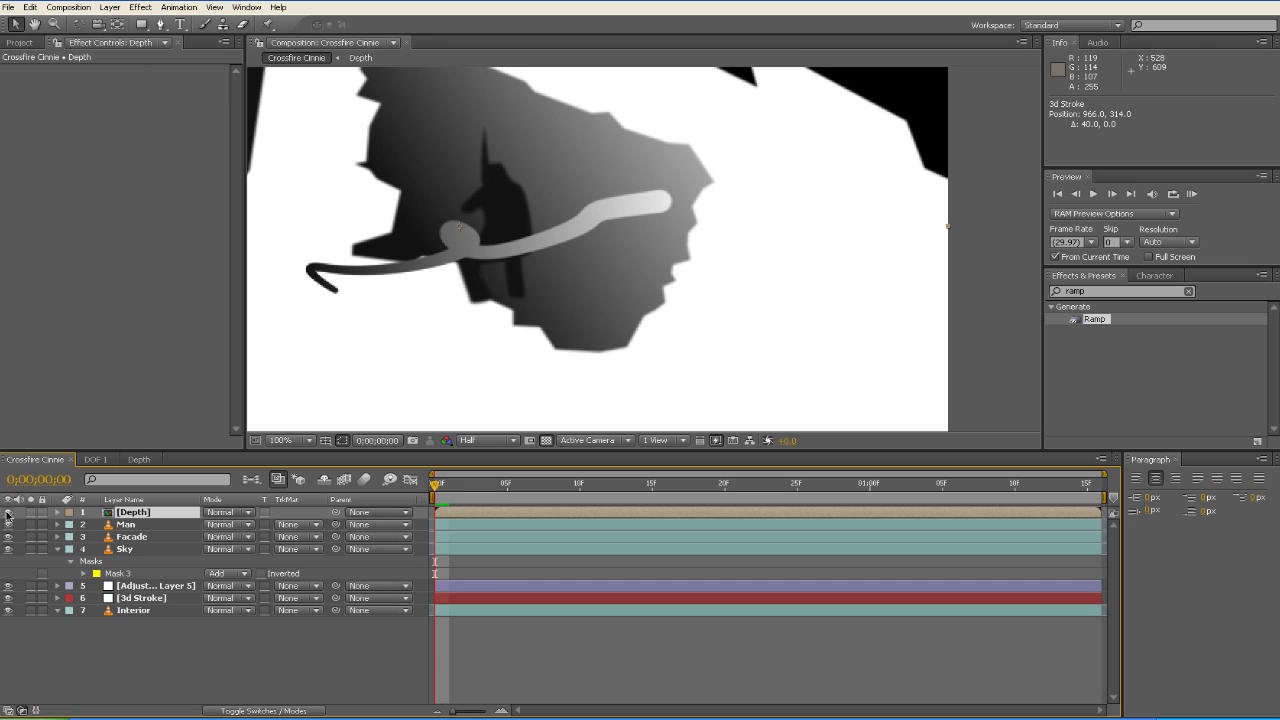
click(139, 460)
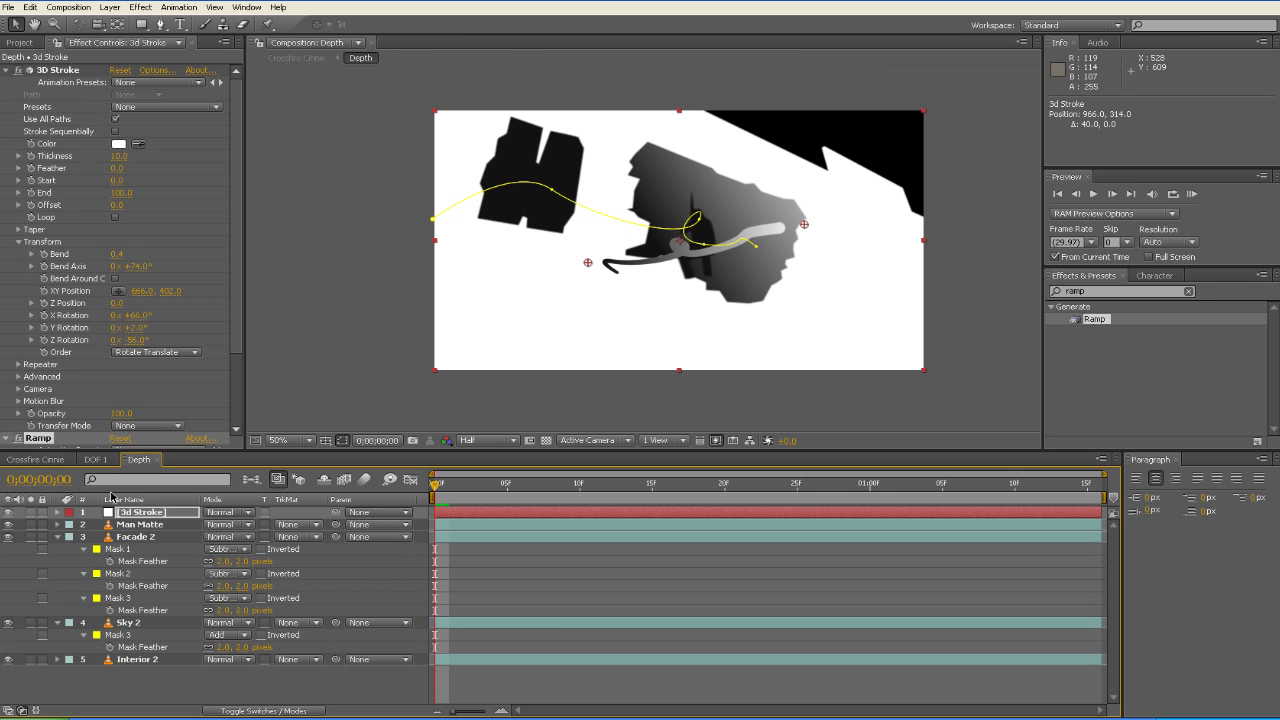
drag(160, 514, 160, 598)
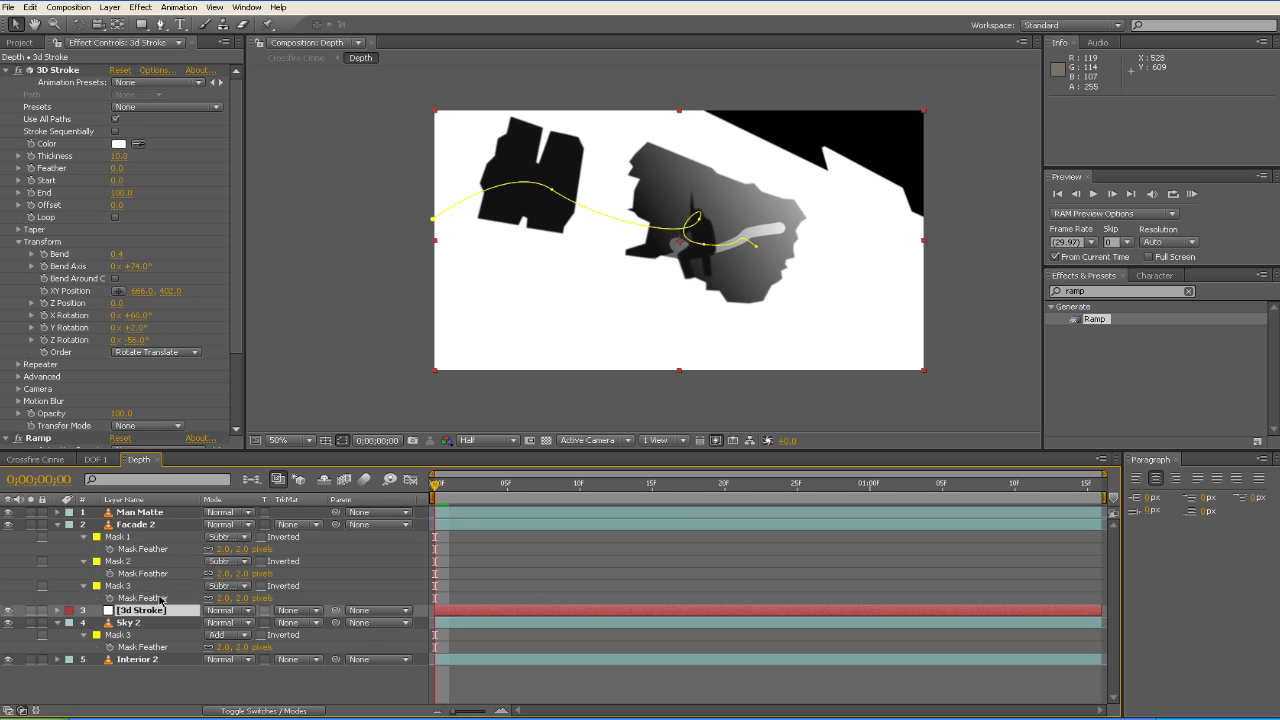
click(35, 460)
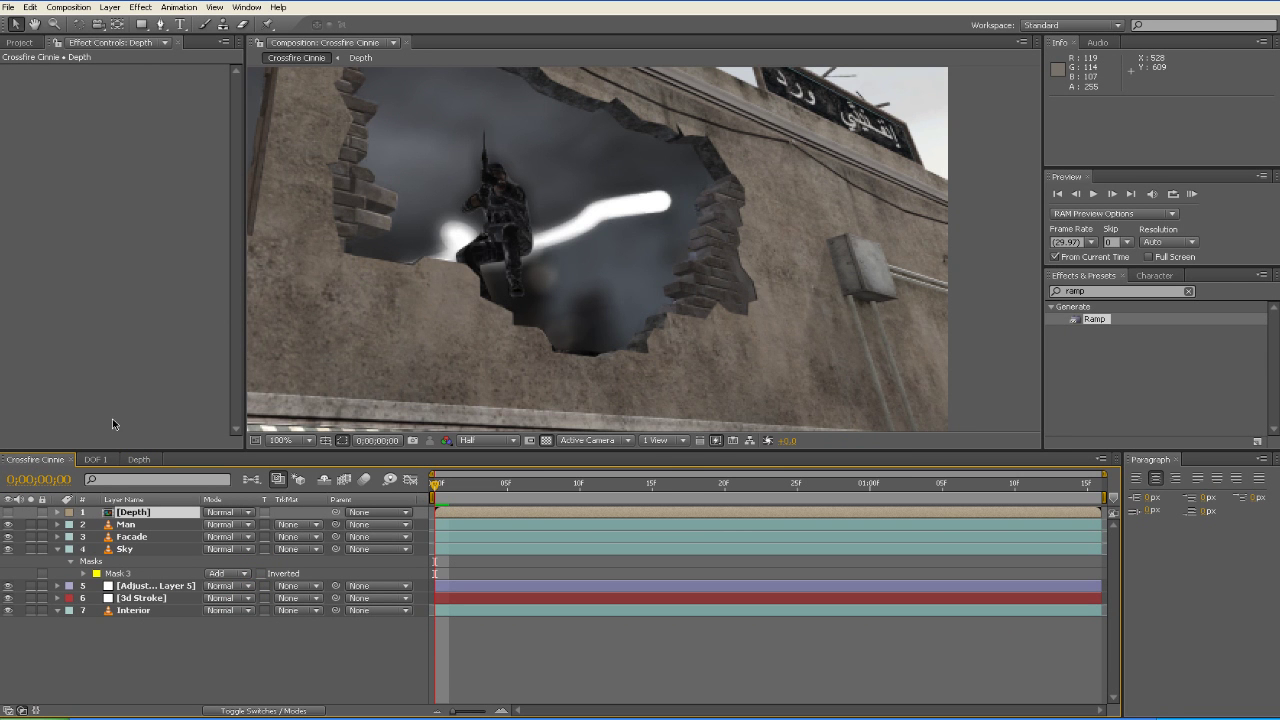
Raise the 3d Stroke layer's 3D Stroke Feather to 95.0
click(145, 587)
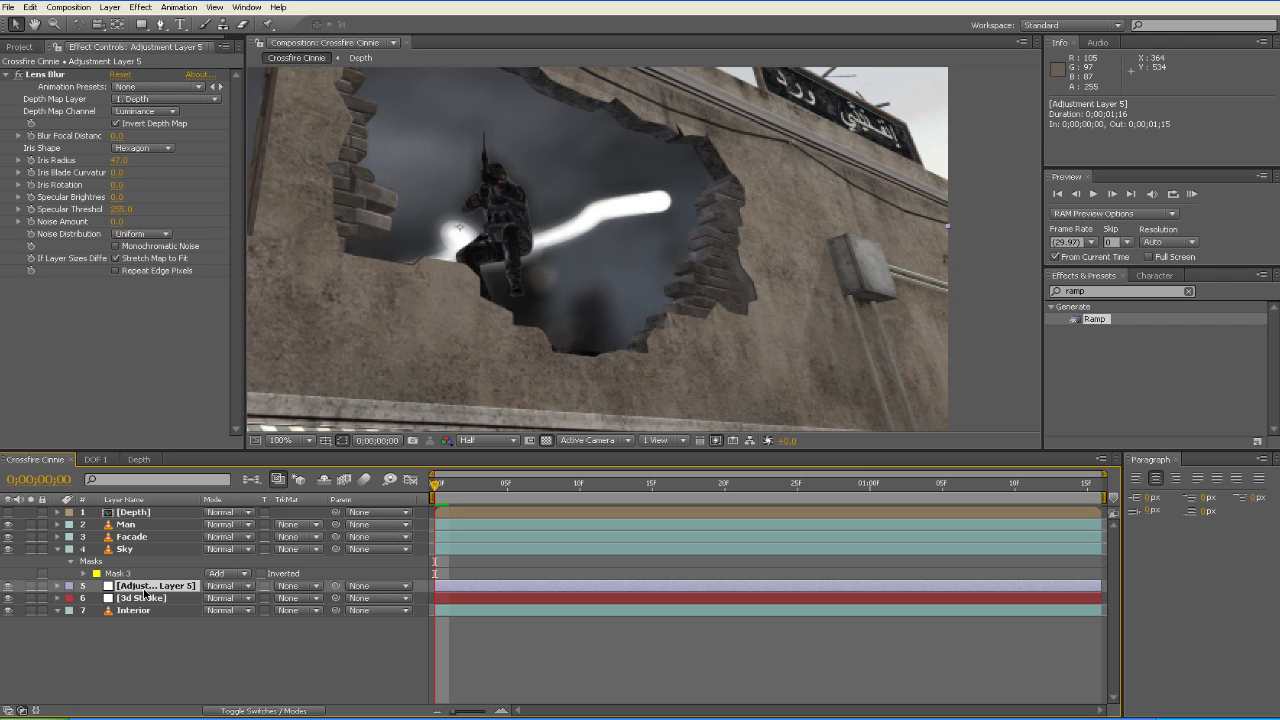
click(148, 600)
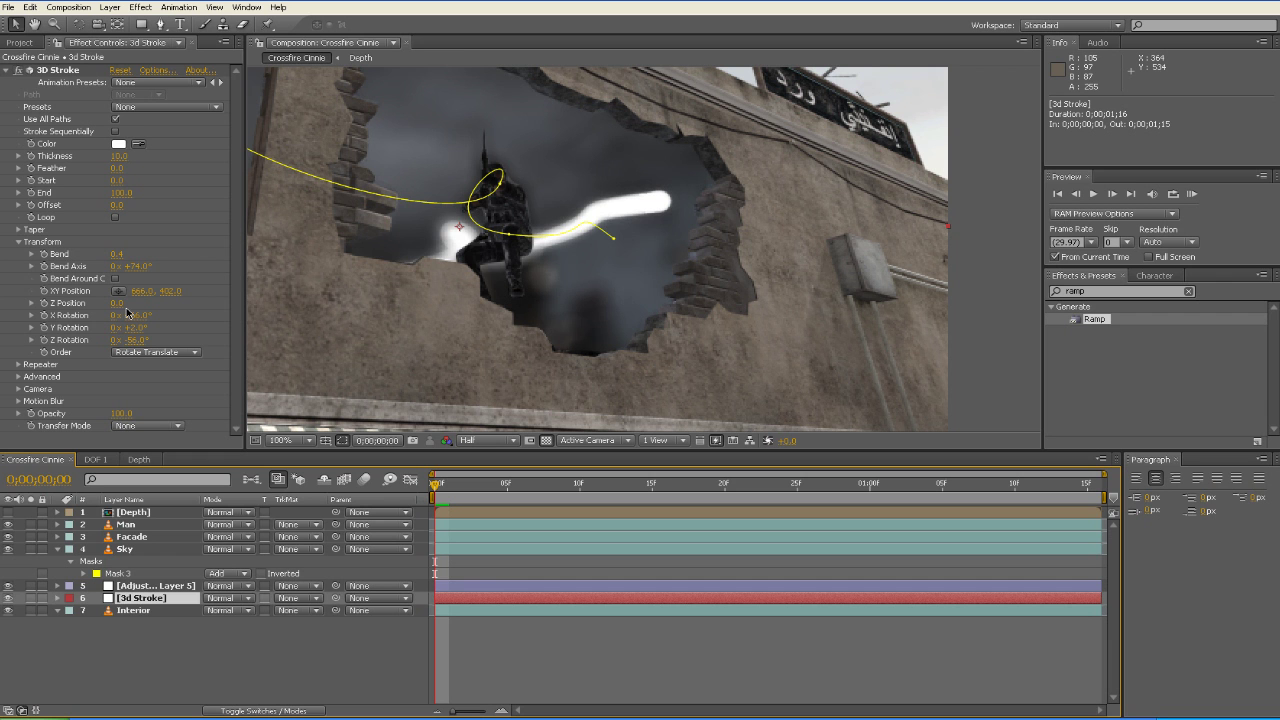
drag(117, 168, 182, 163)
key(ctrl+5)
text(c)
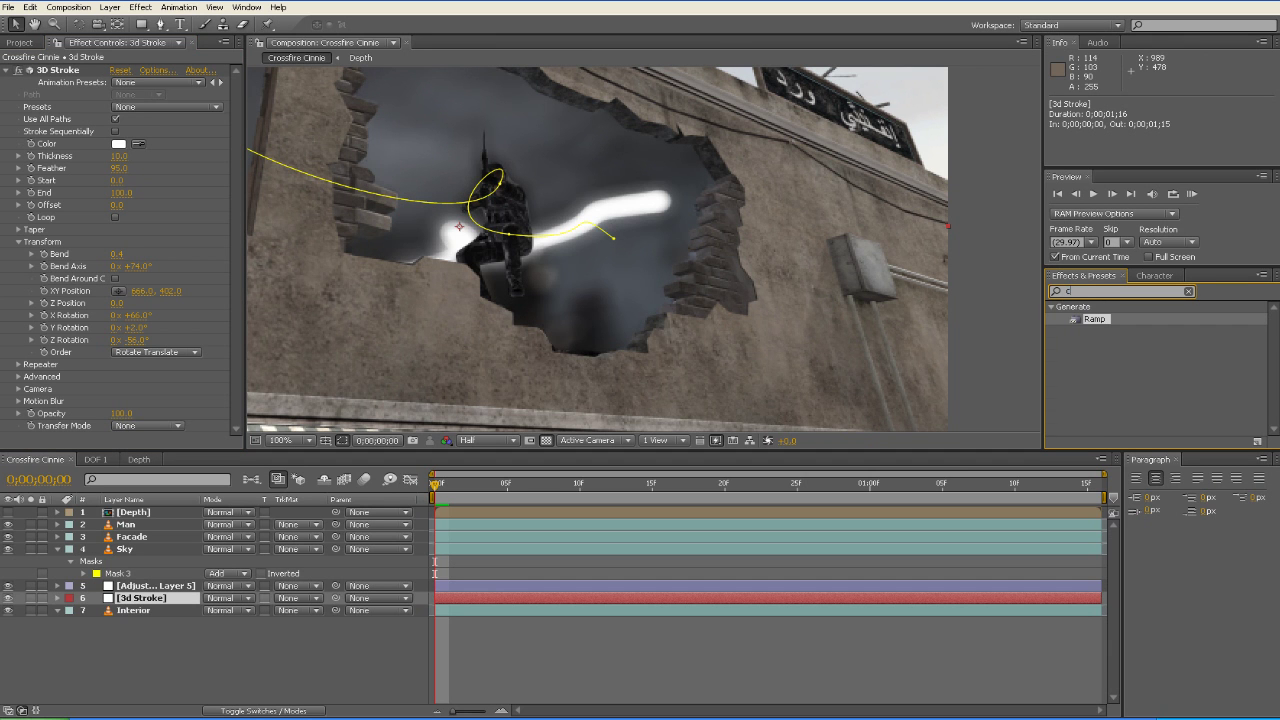
text(olor)
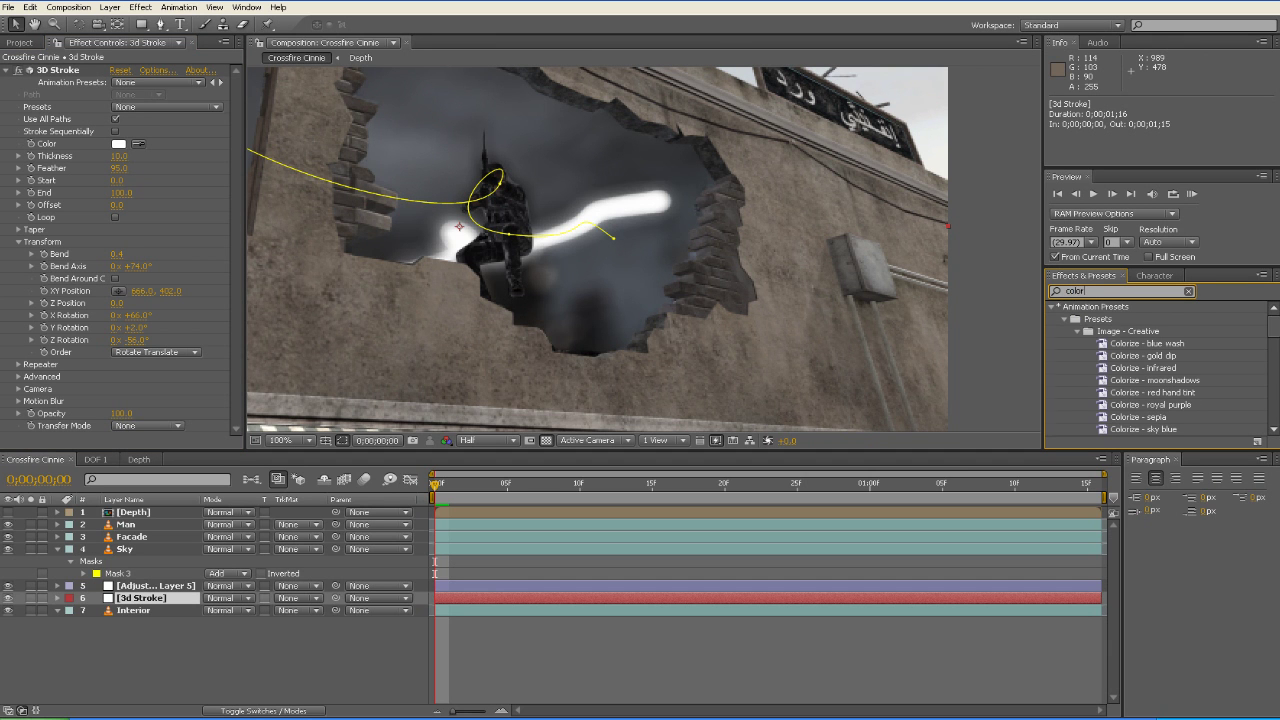
text(a)
Apply Colorama to the 3d Stroke layer with Get Phase From set to Alpha
mouse_move(1112, 320)
mouse_down()
mouse_move(150, 592)
mouse_move(157, 608)
mouse_move(140, 598)
mouse_up()
click(20, 370)
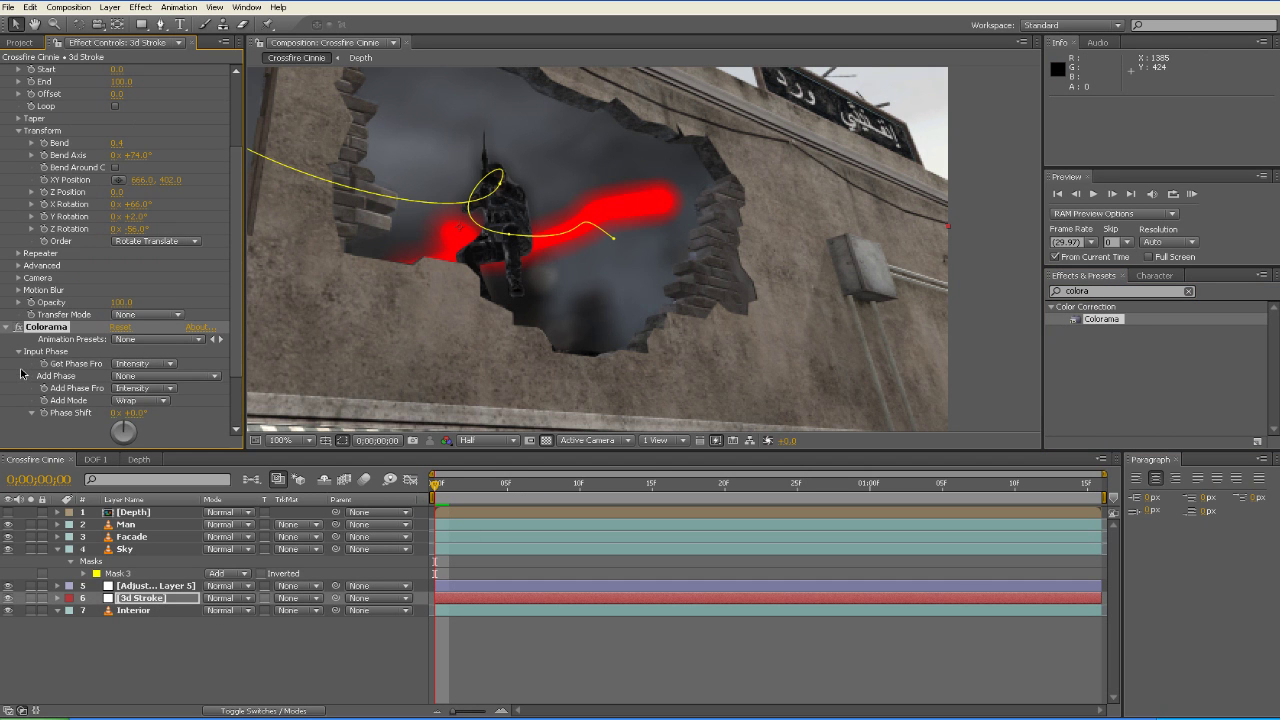
click(143, 366)
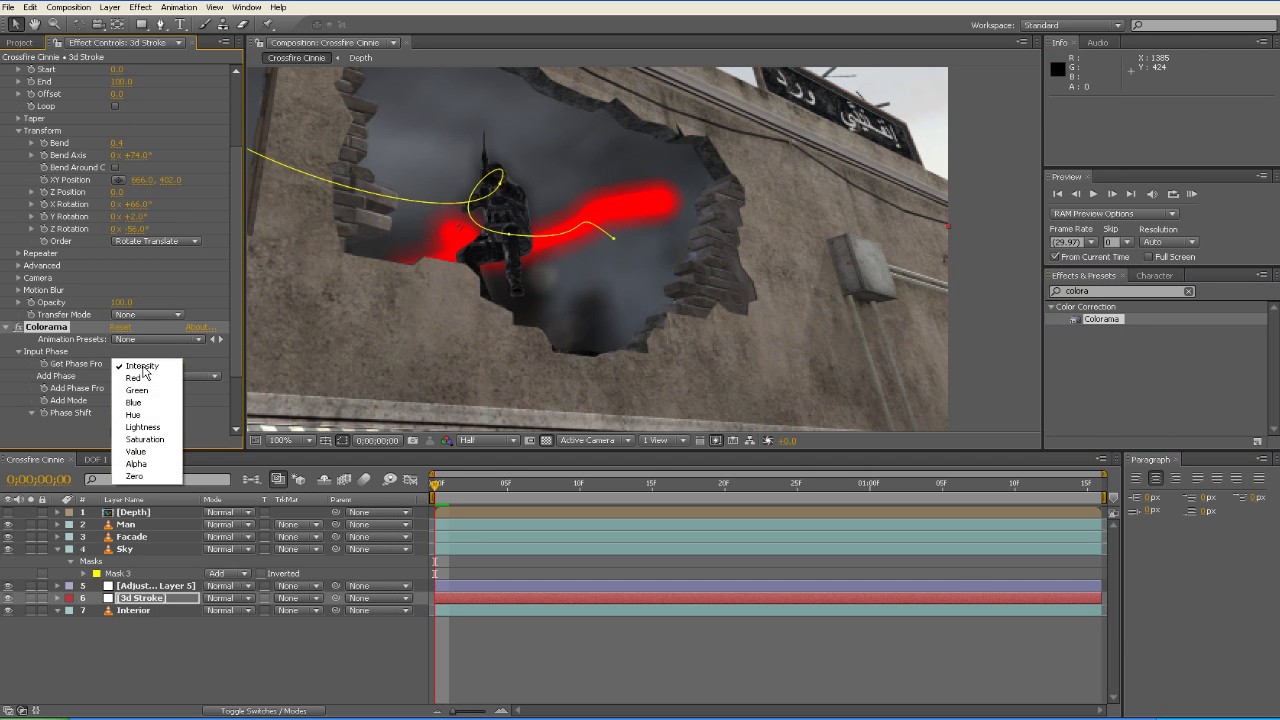
click(148, 466)
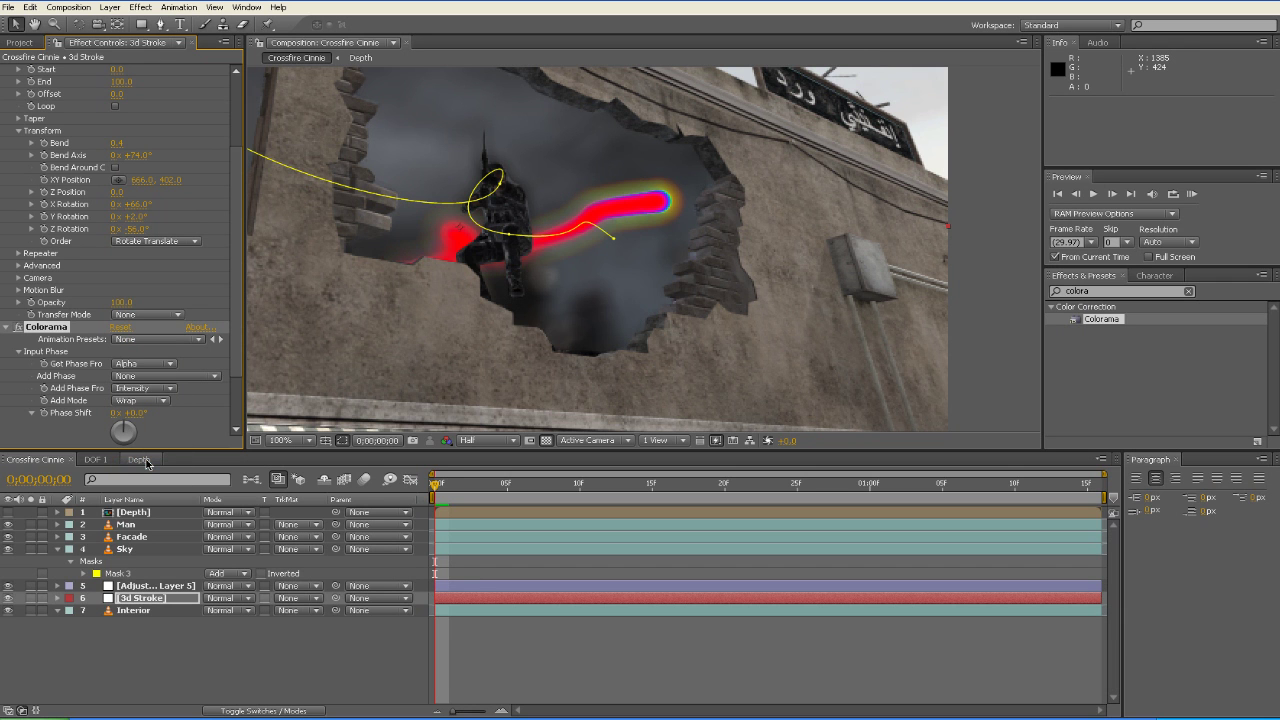
scroll(78, 392, down, 3)
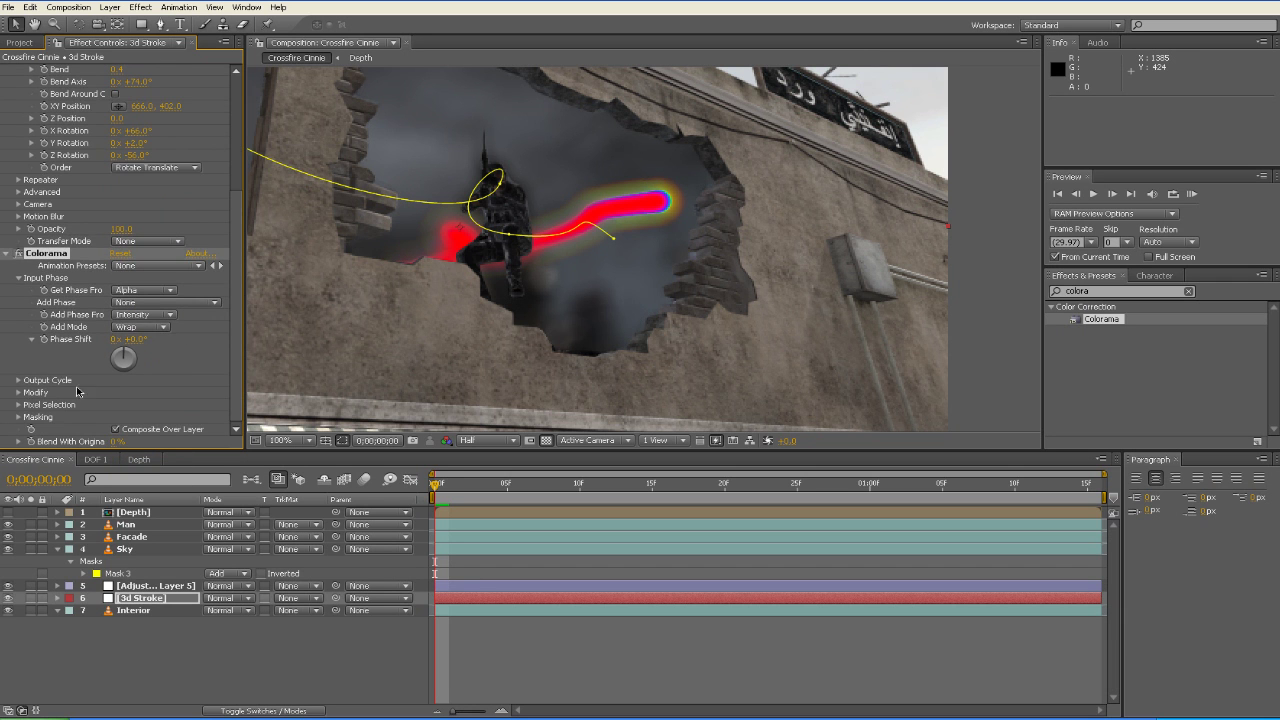
click(18, 381)
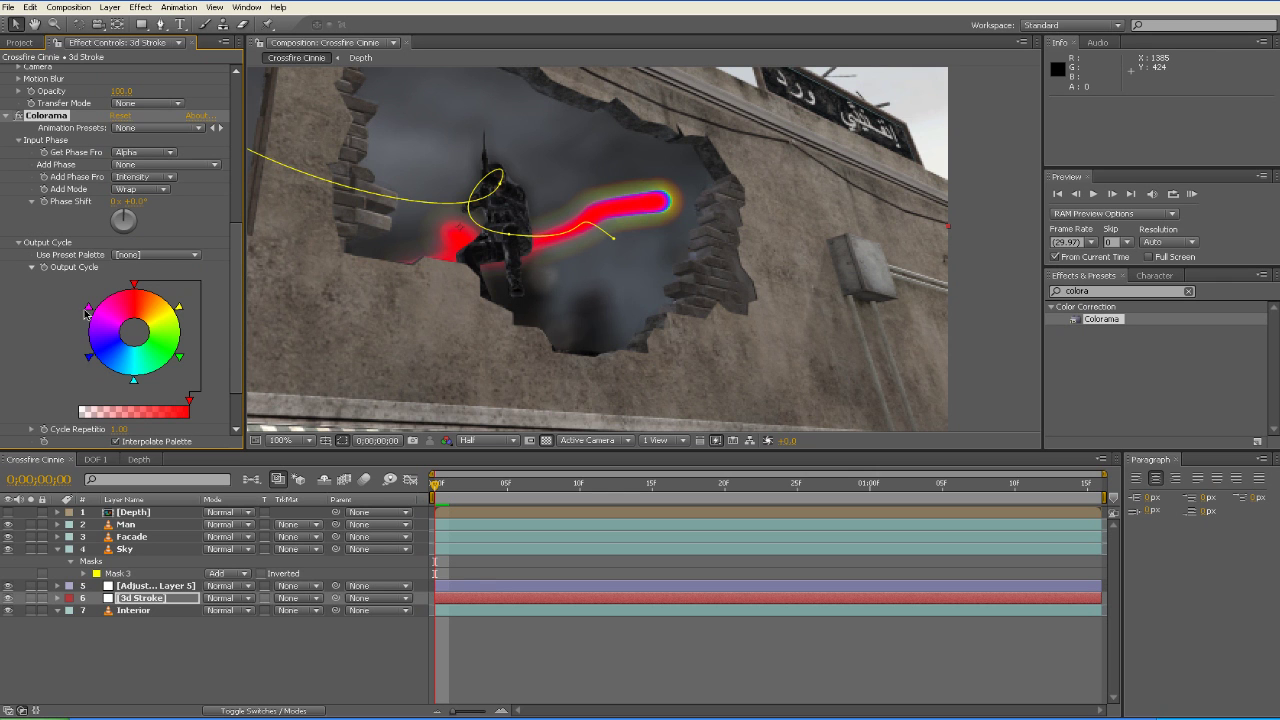
Remove the blue point from the Colorama Output Cycle and recolour the red point pure blue
click(86, 312)
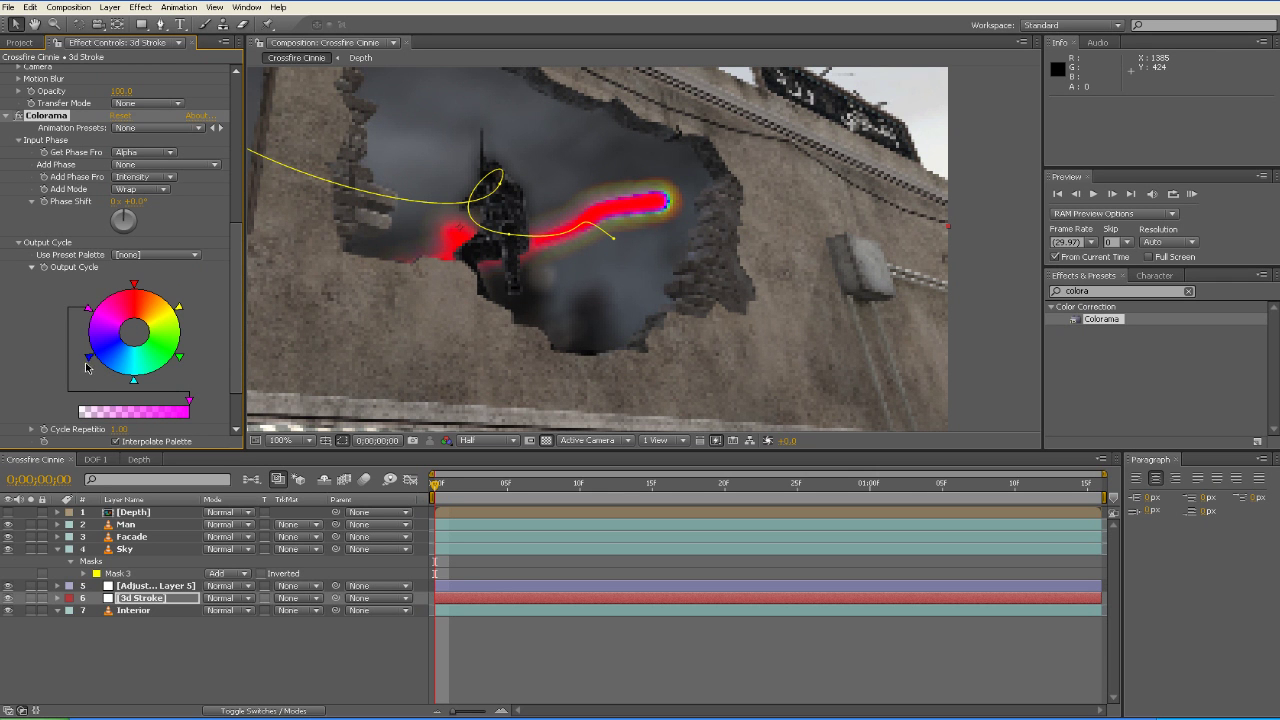
click(88, 359)
mouse_move(86, 369)
mouse_down()
mouse_move(157, 373)
mouse_move(160, 398)
mouse_move(188, 357)
mouse_move(186, 302)
mouse_move(262, 279)
mouse_up()
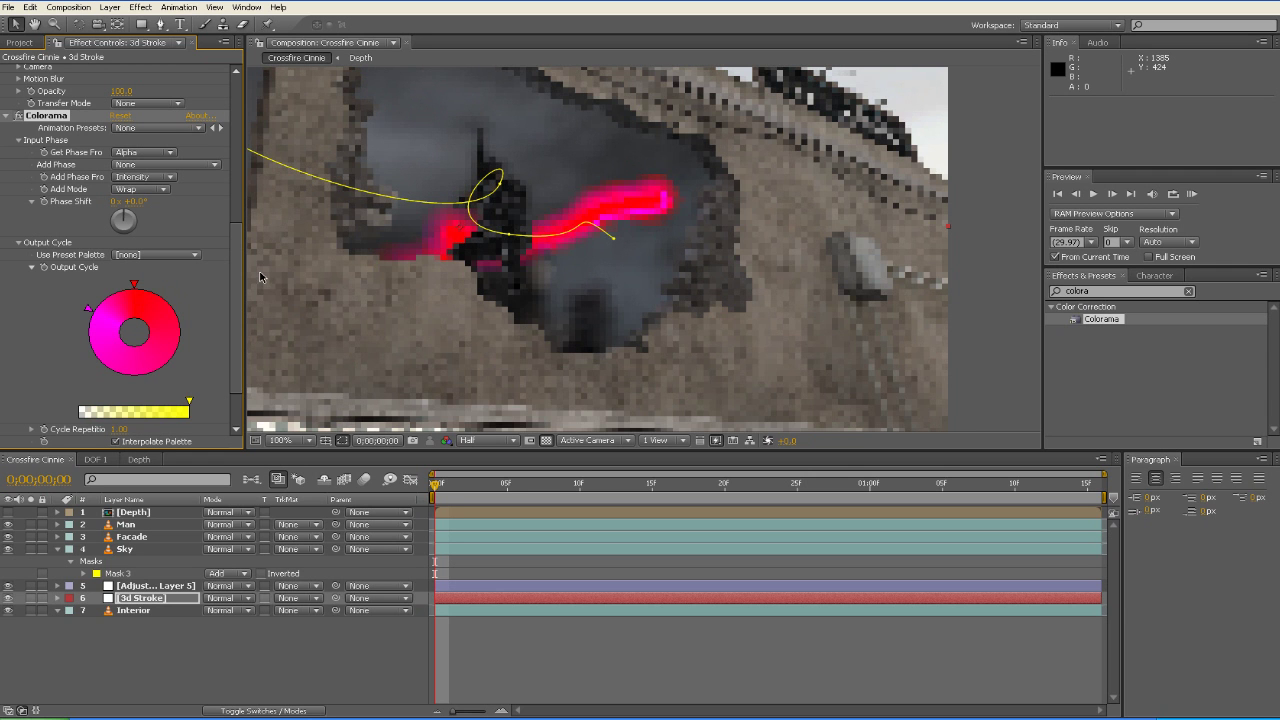
double_click(136, 286)
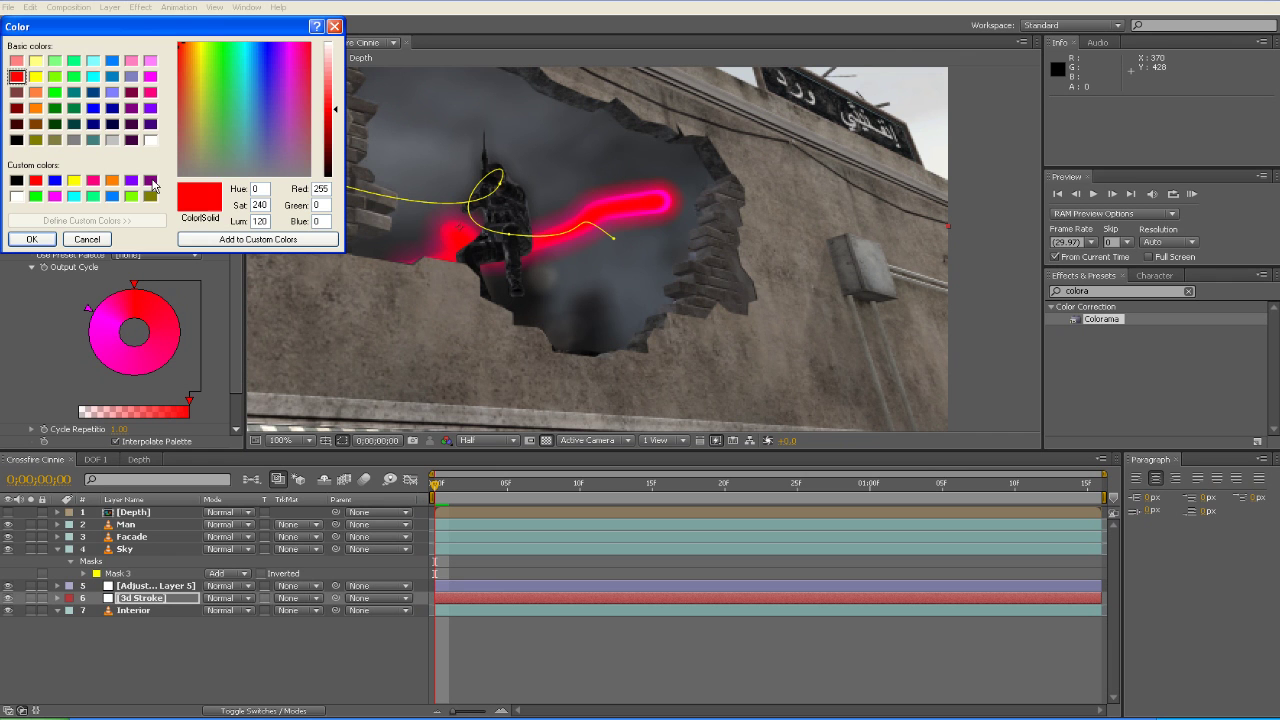
click(93, 76)
click(93, 107)
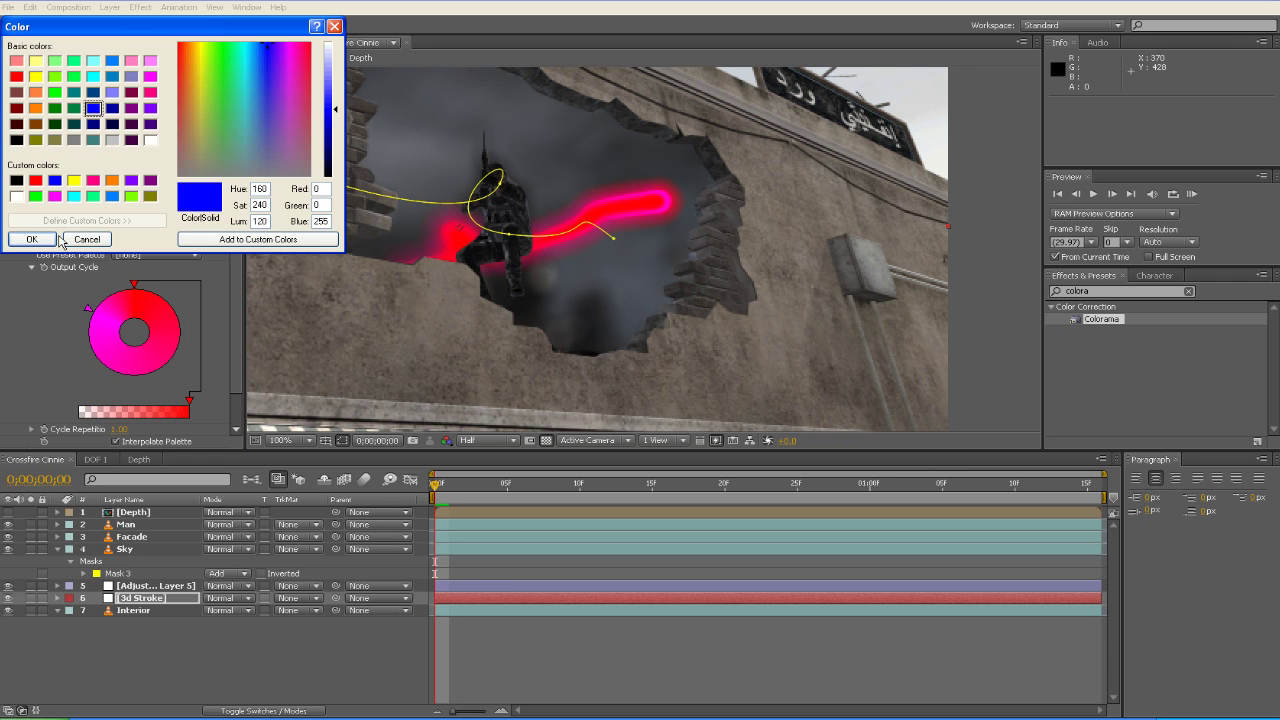
click(31, 239)
Reposition the magenta point and the opacity marker, then recolour the magenta point light cyan
drag(128, 381, 183, 315)
drag(24, 410, 21, 410)
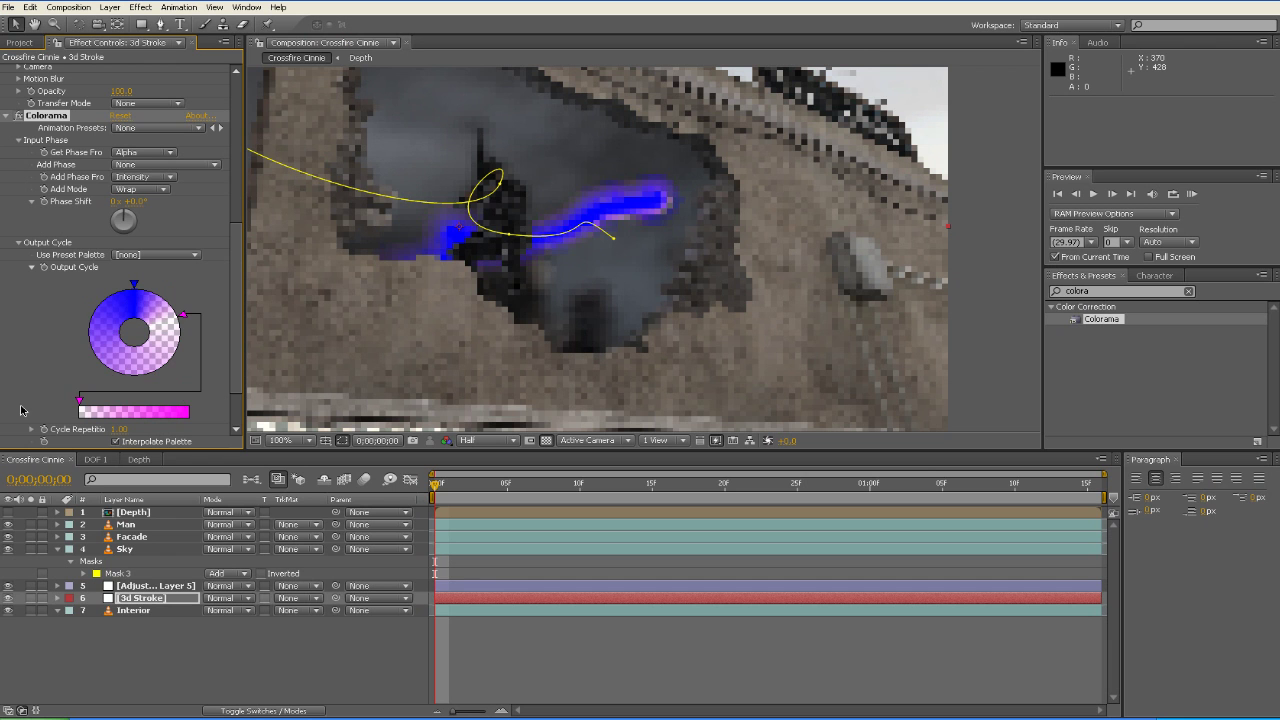
double_click(178, 310)
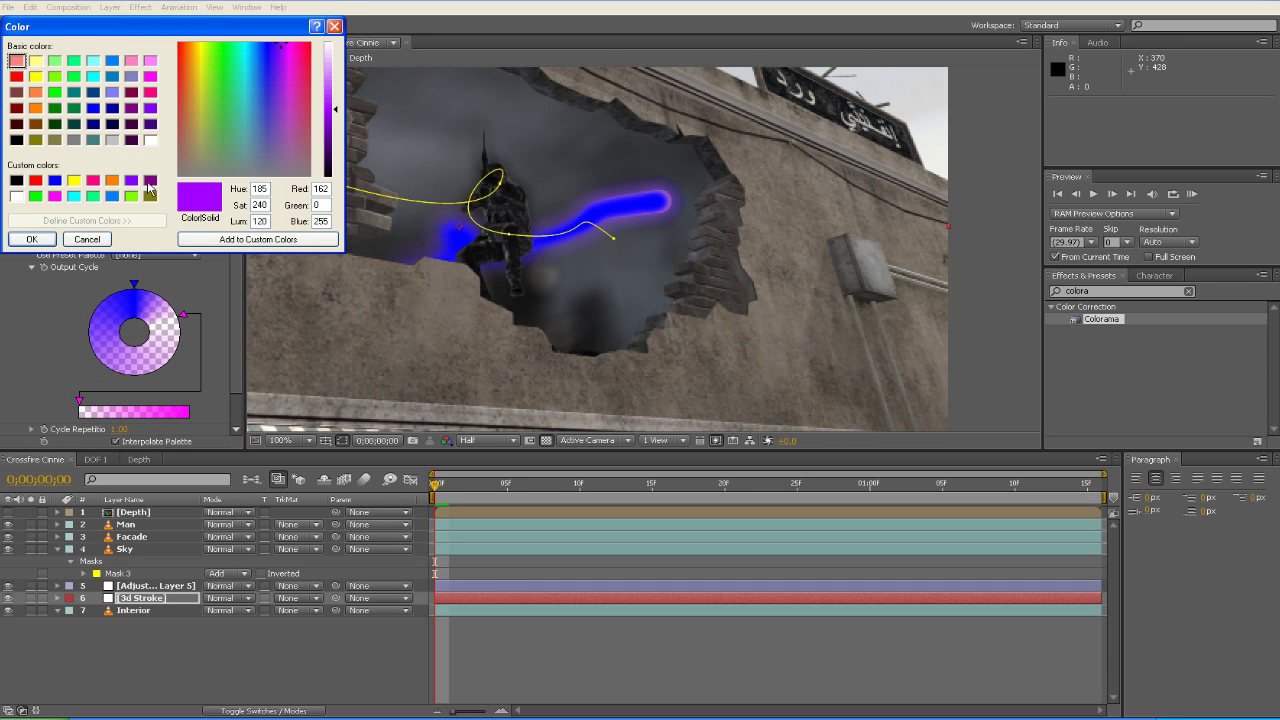
click(97, 61)
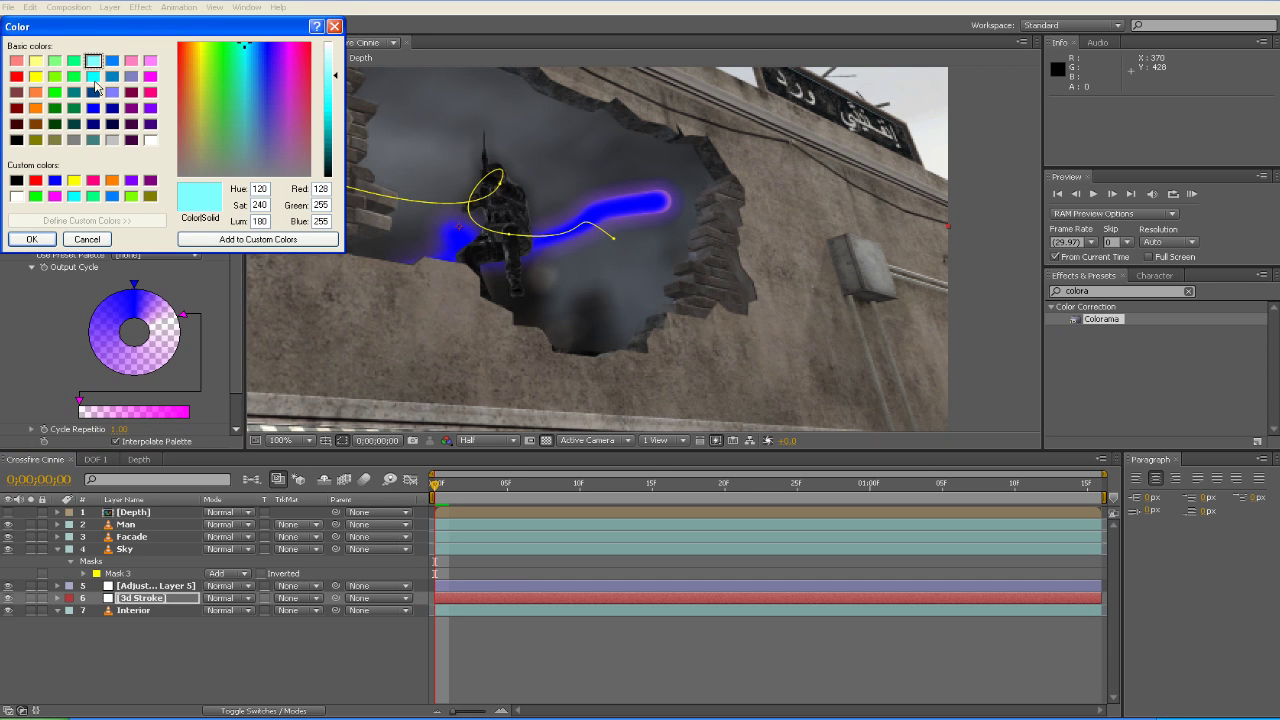
click(32, 240)
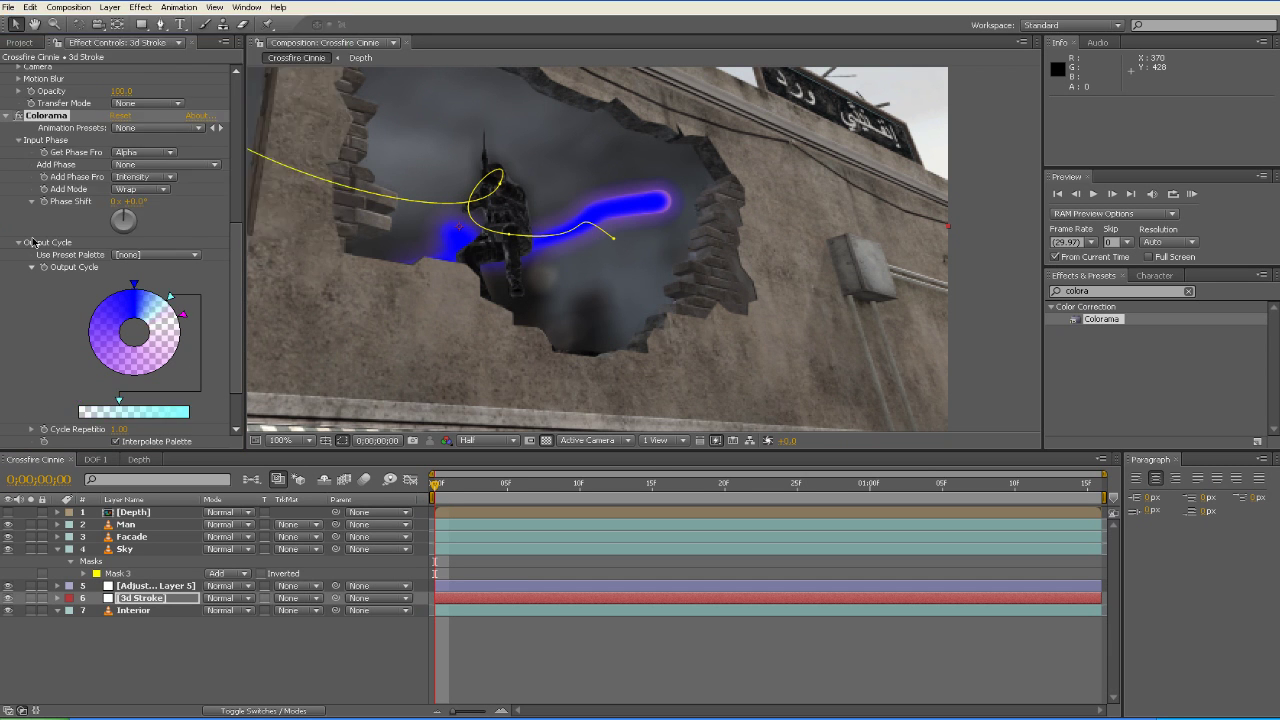
Raise Colorama's Phase Shift to +60°, hiding and re-showing the adjustment layer to compare
click(182, 315)
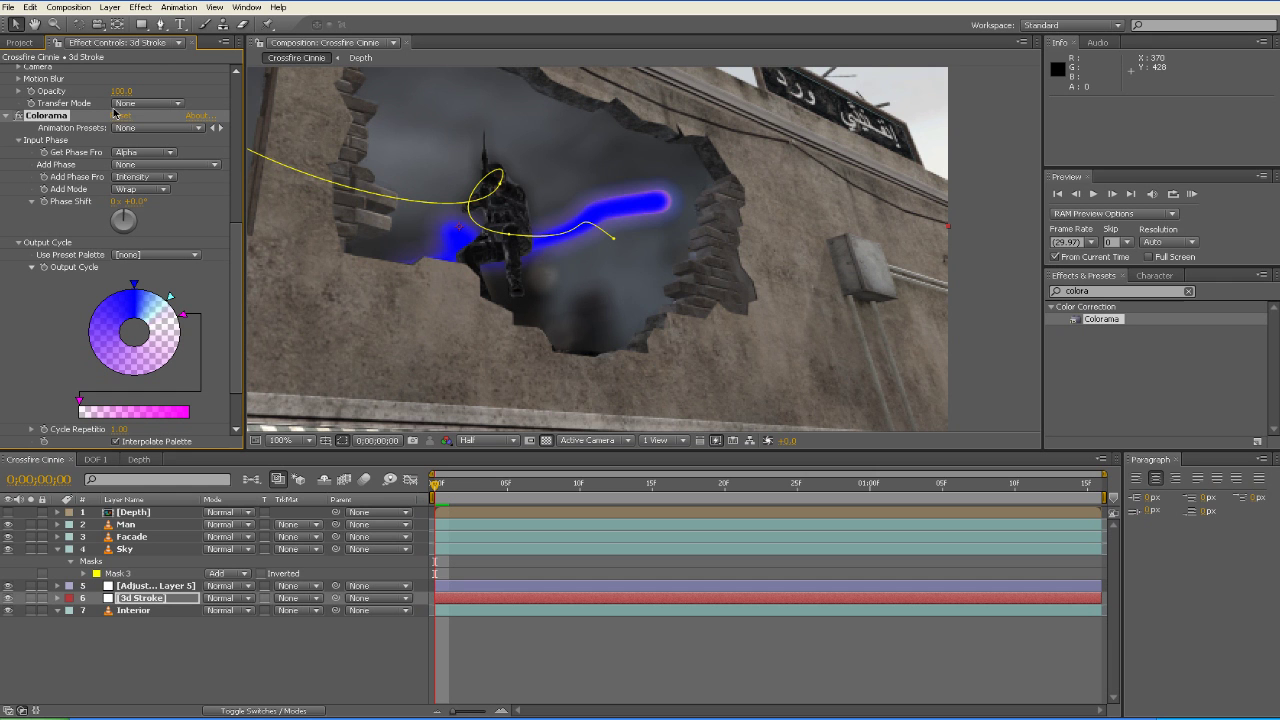
drag(142, 201, 155, 200)
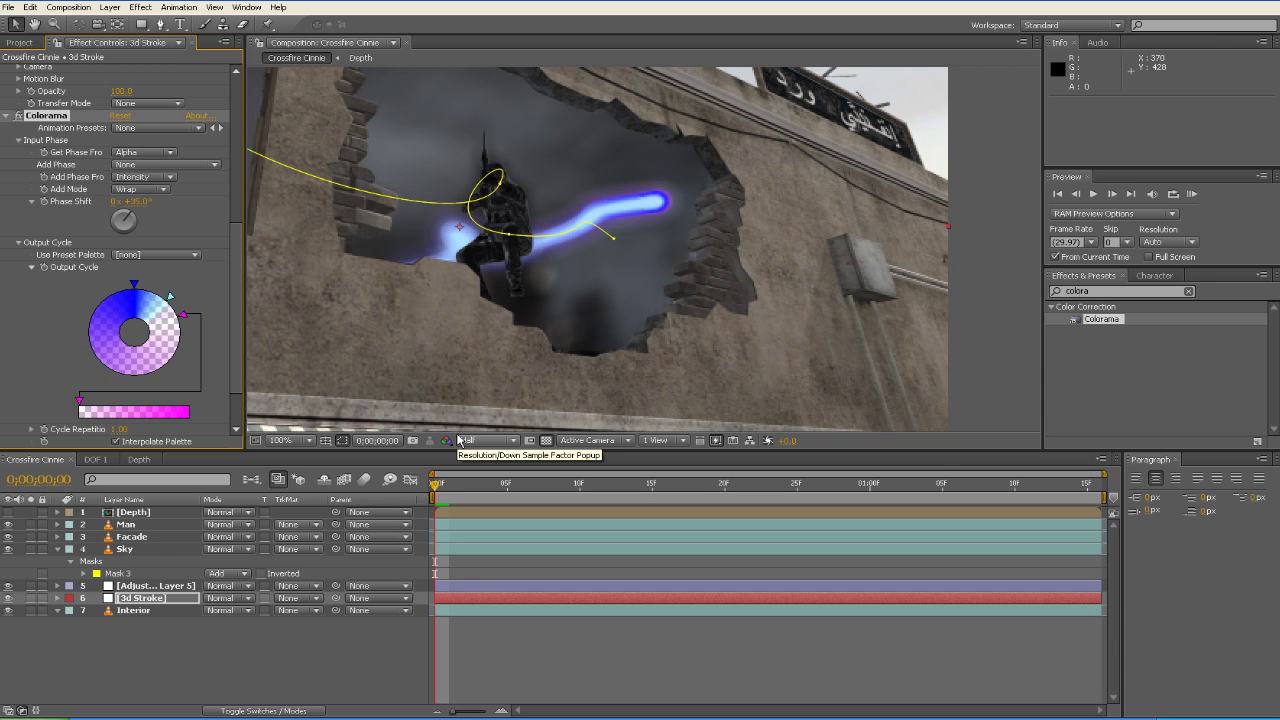
scroll(651, 297, up, 1)
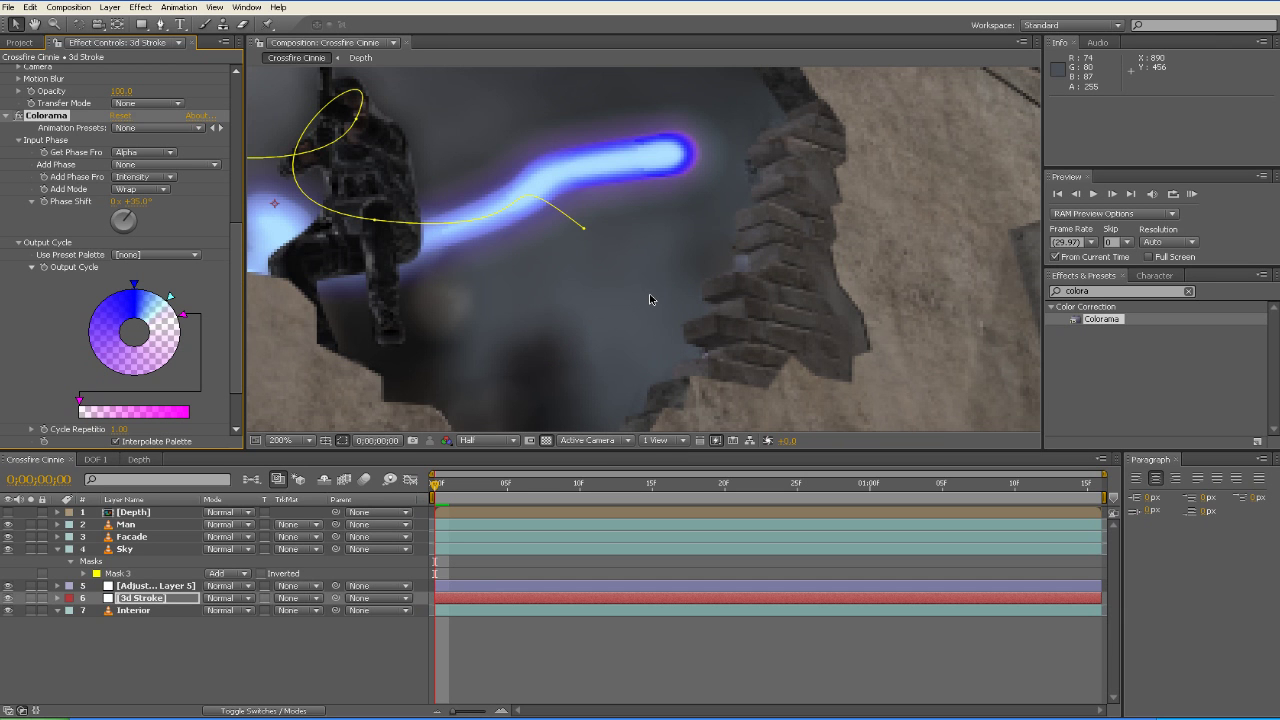
click(10, 587)
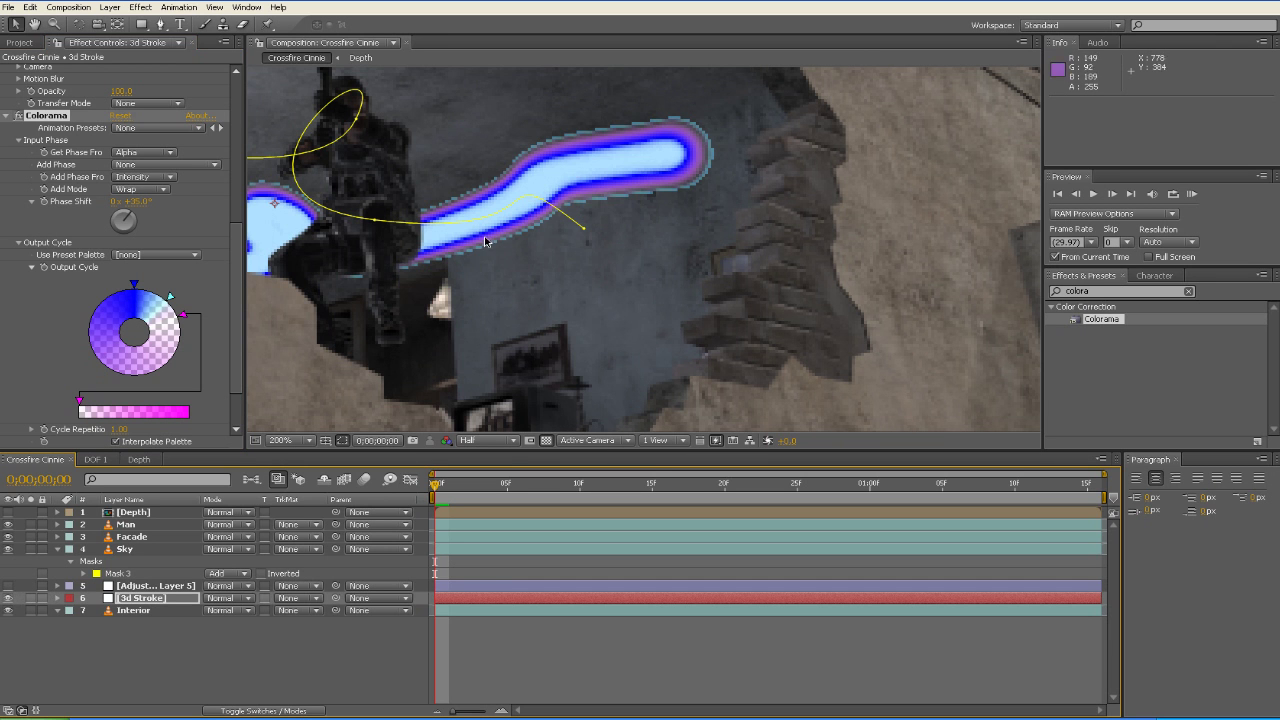
scroll(644, 309, up, 2)
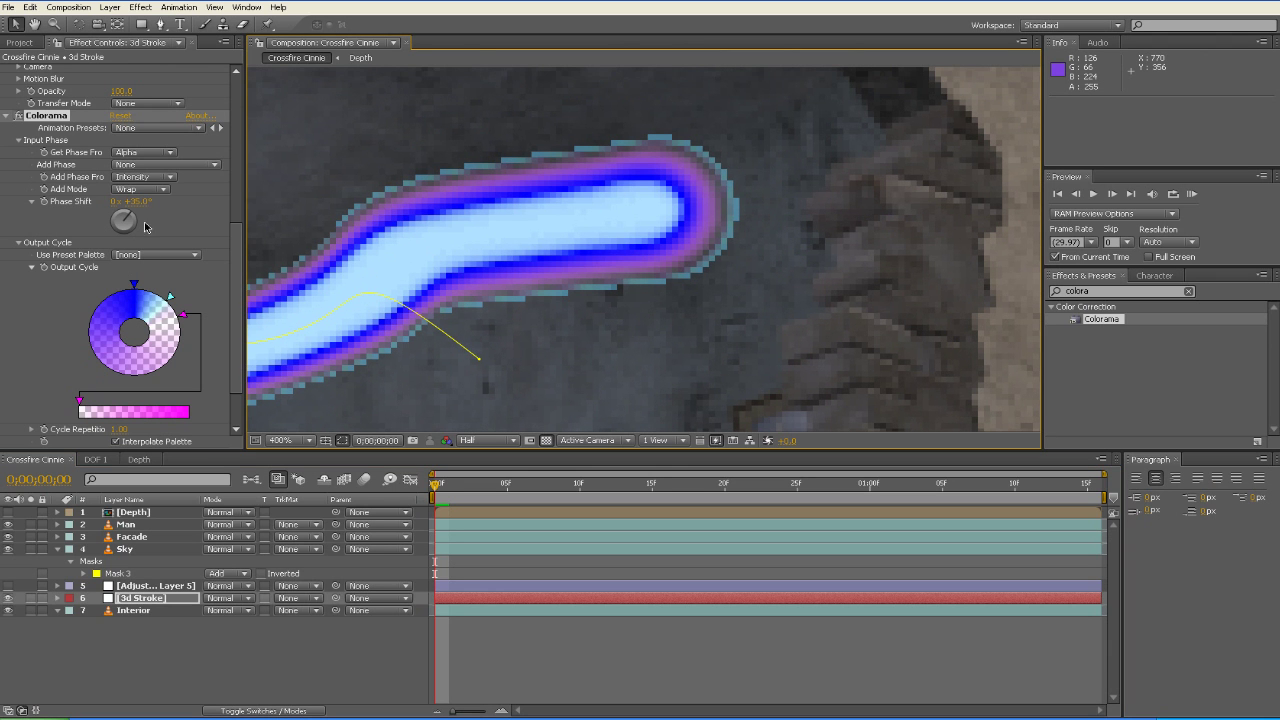
drag(137, 202, 165, 202)
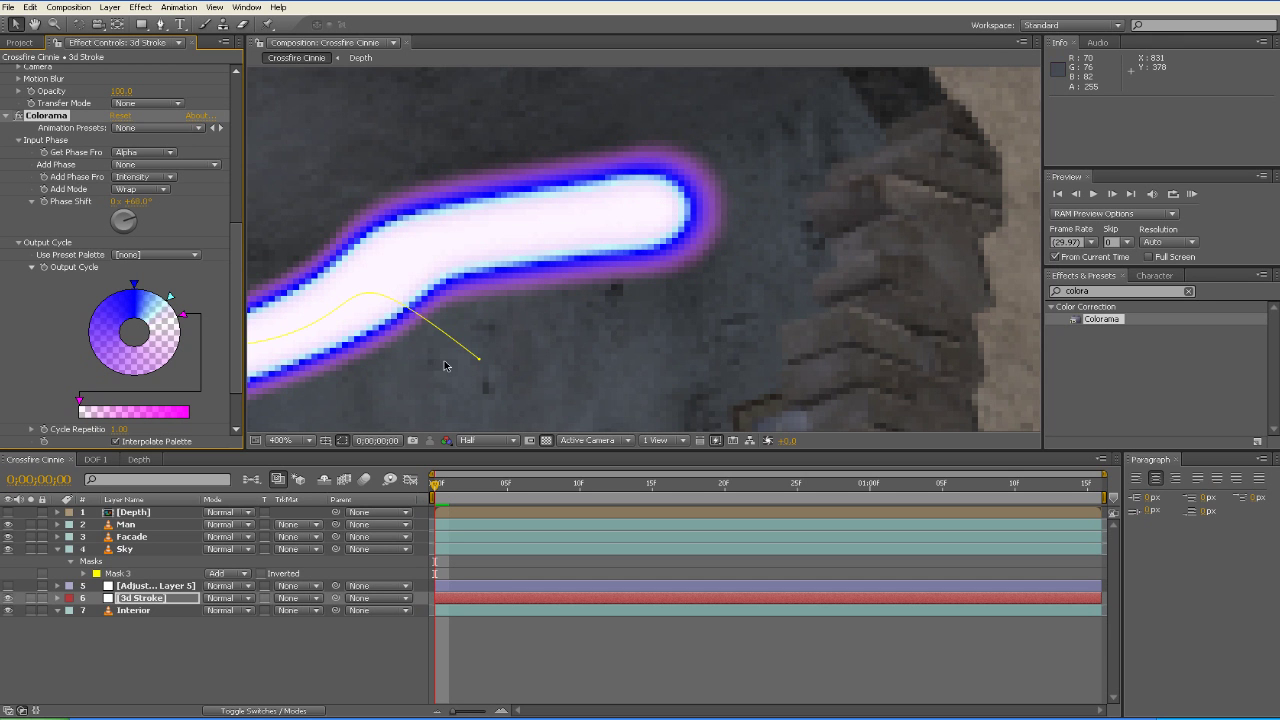
key(comma)
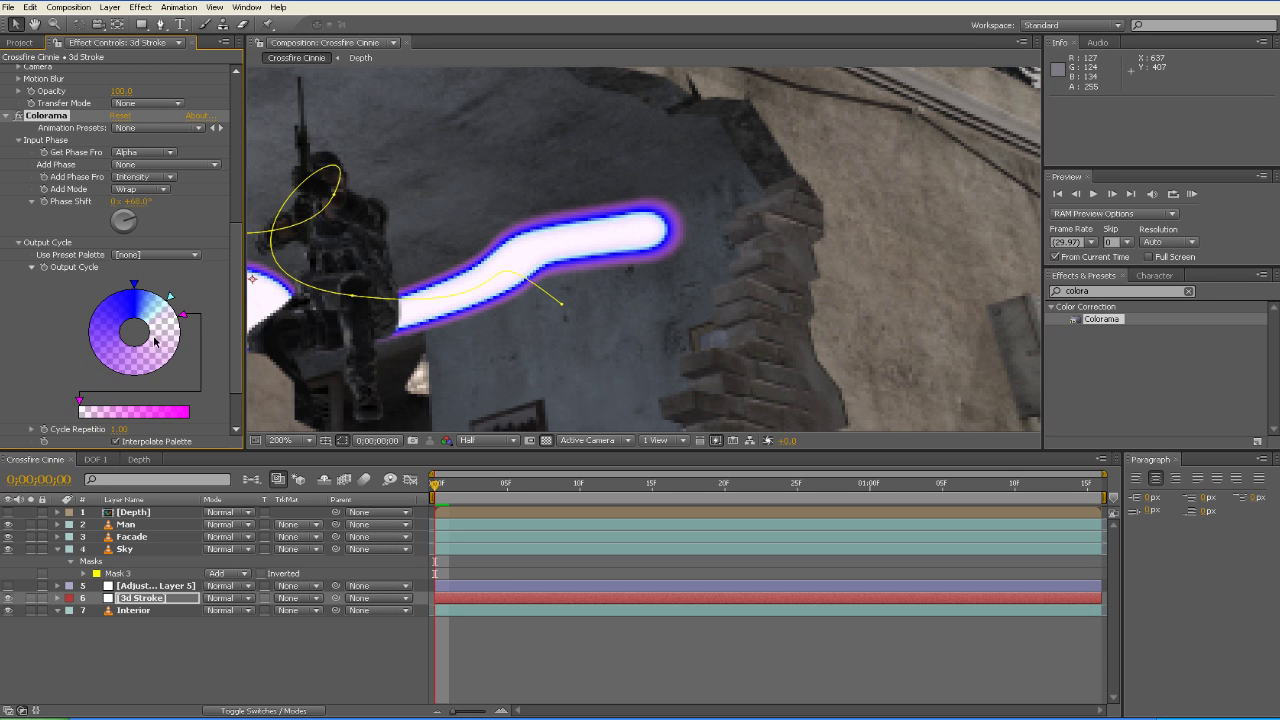
click(8, 588)
key(comma)
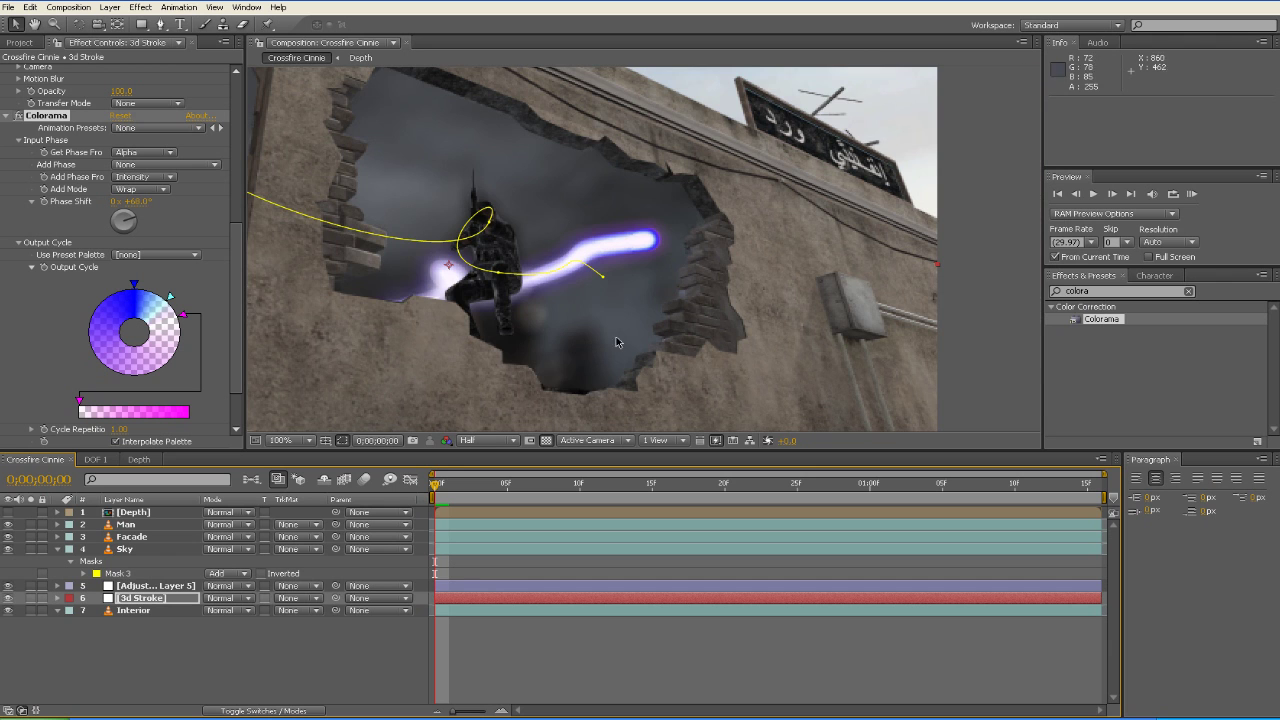
Search Effects & Presets for 'fast' and drag Fast Blur onto the 3d Stroke layer
click(1110, 291)
text(fal)
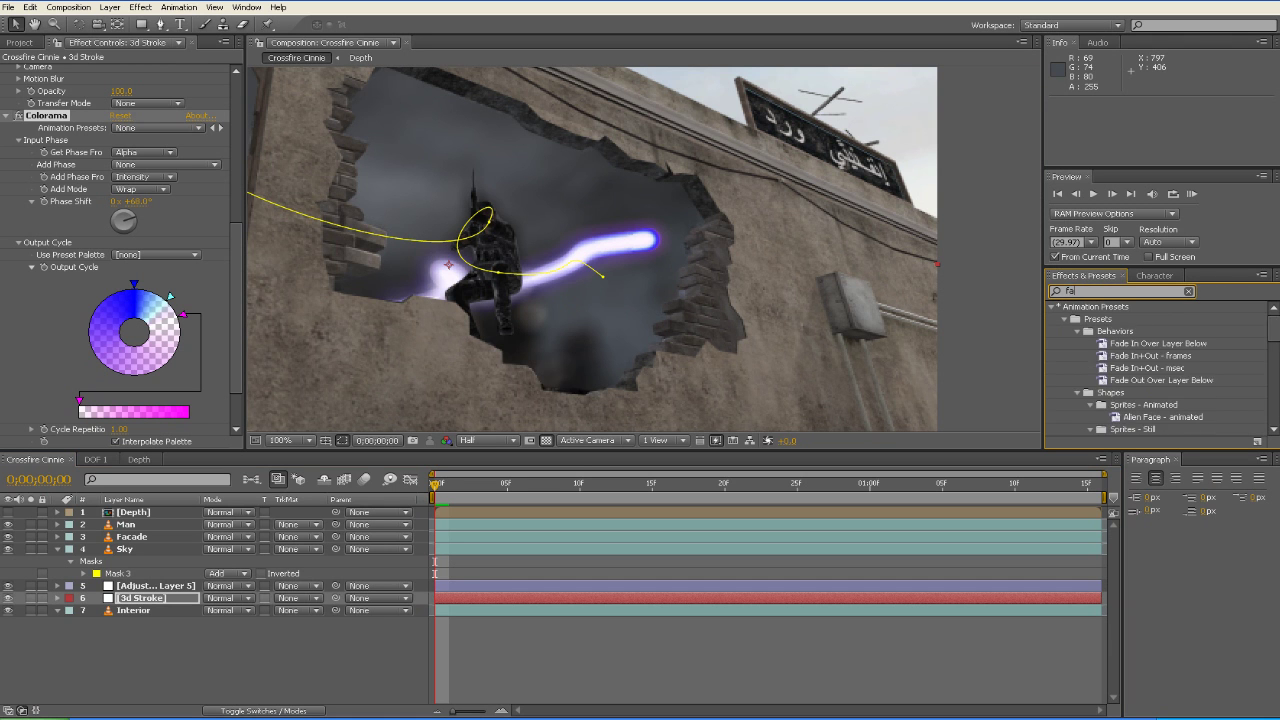
key(BackSpace)
text(st)
mouse_move(1100, 416)
mouse_down()
mouse_move(166, 622)
mouse_move(166, 598)
mouse_up()
Select the 3d Stroke layer and set its 3D Stroke End to 0 at frame 0
key(comma)
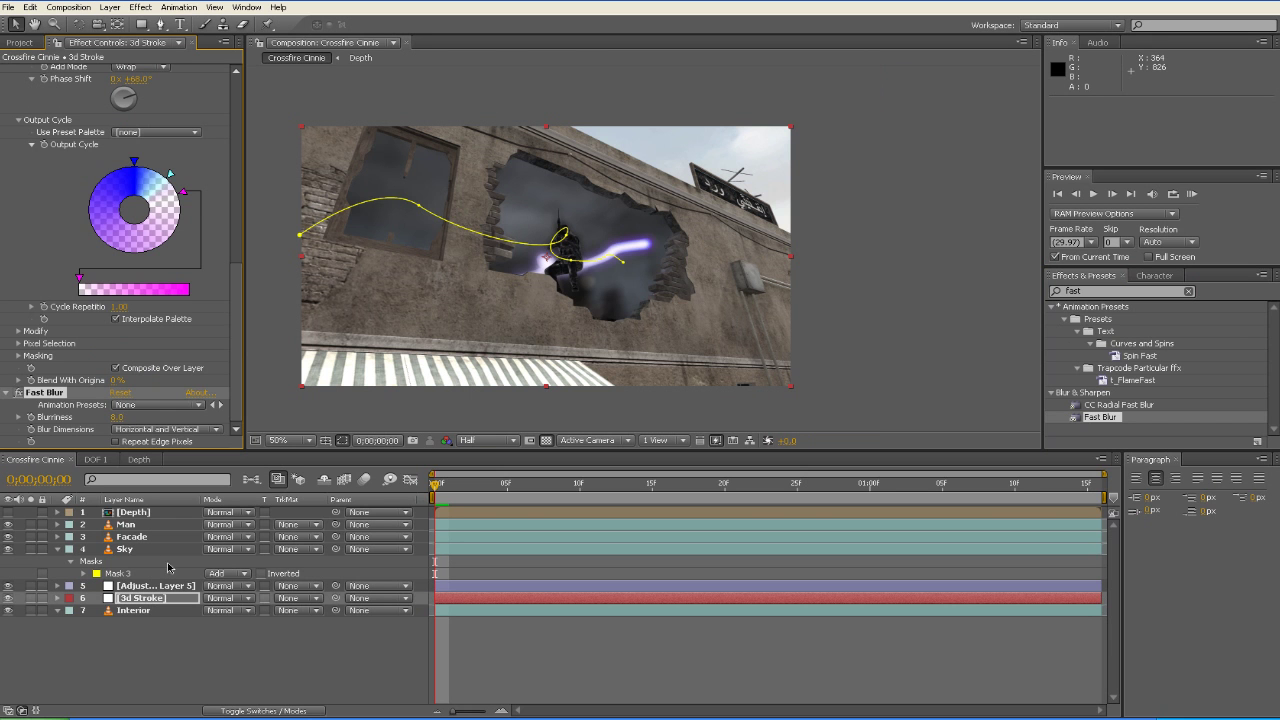
click(147, 599)
scroll(72, 145, up, 10)
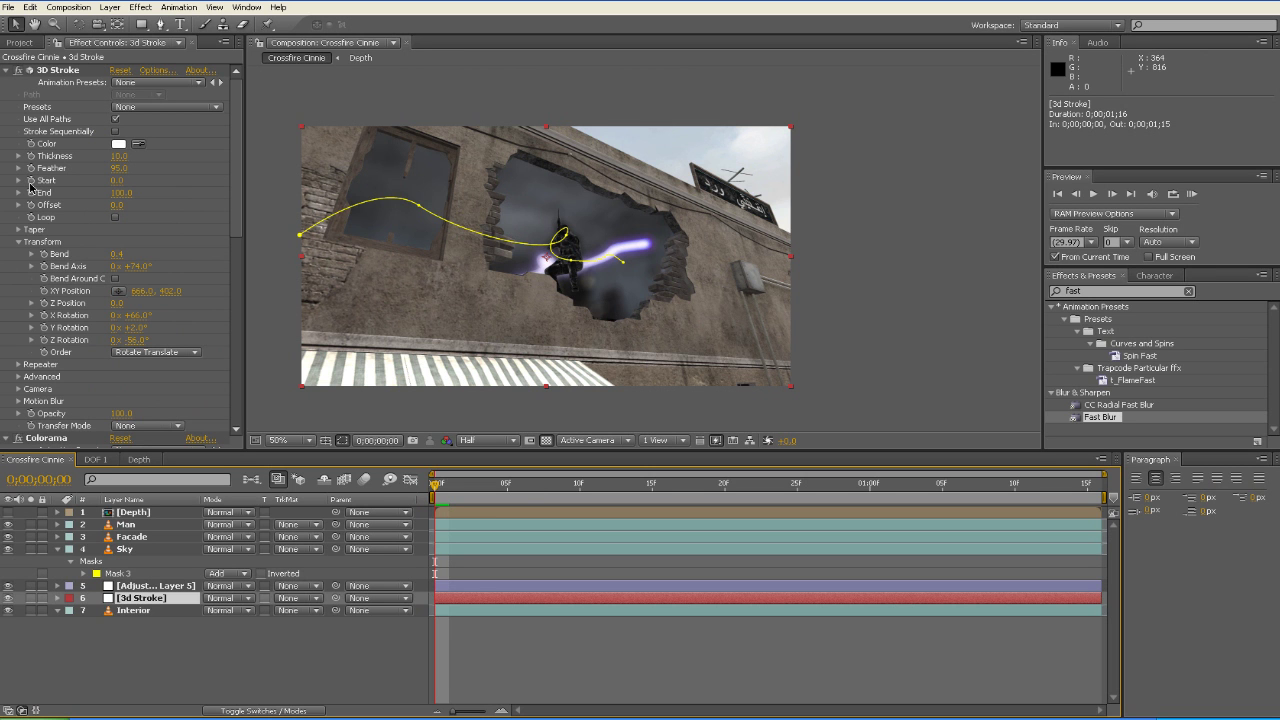
key(ctrl+z)
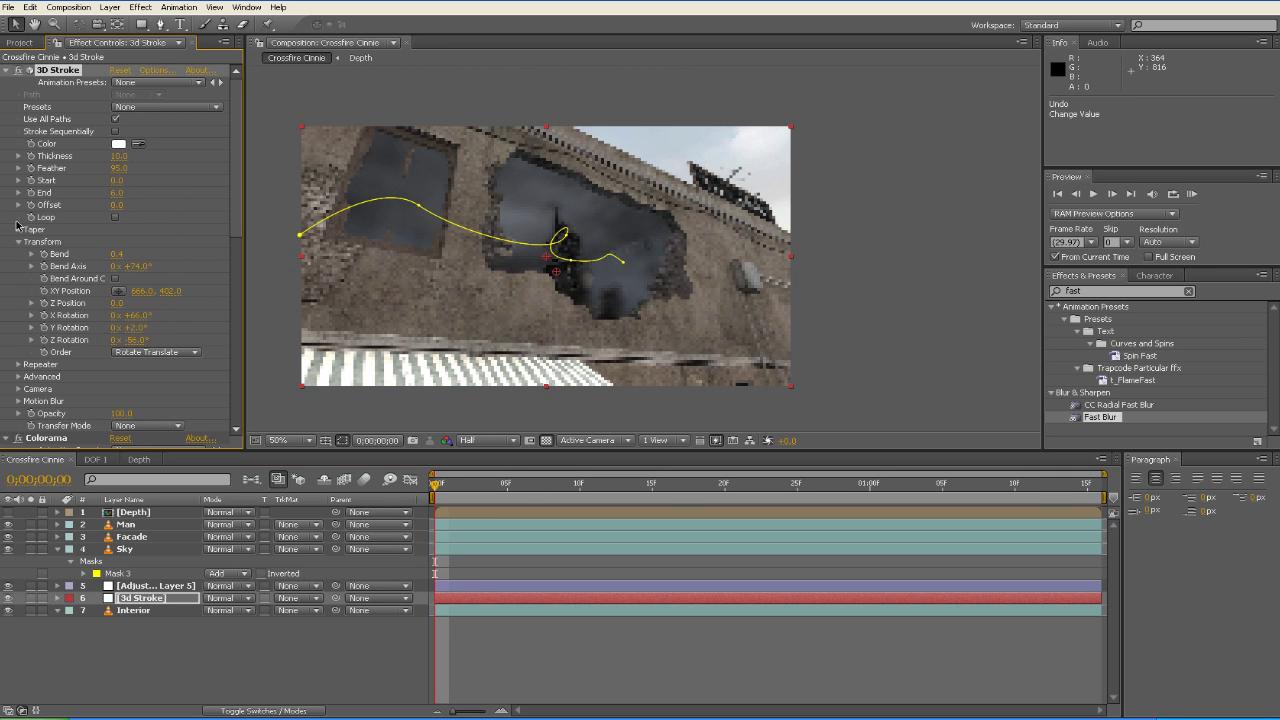
drag(116, 193, 64, 190)
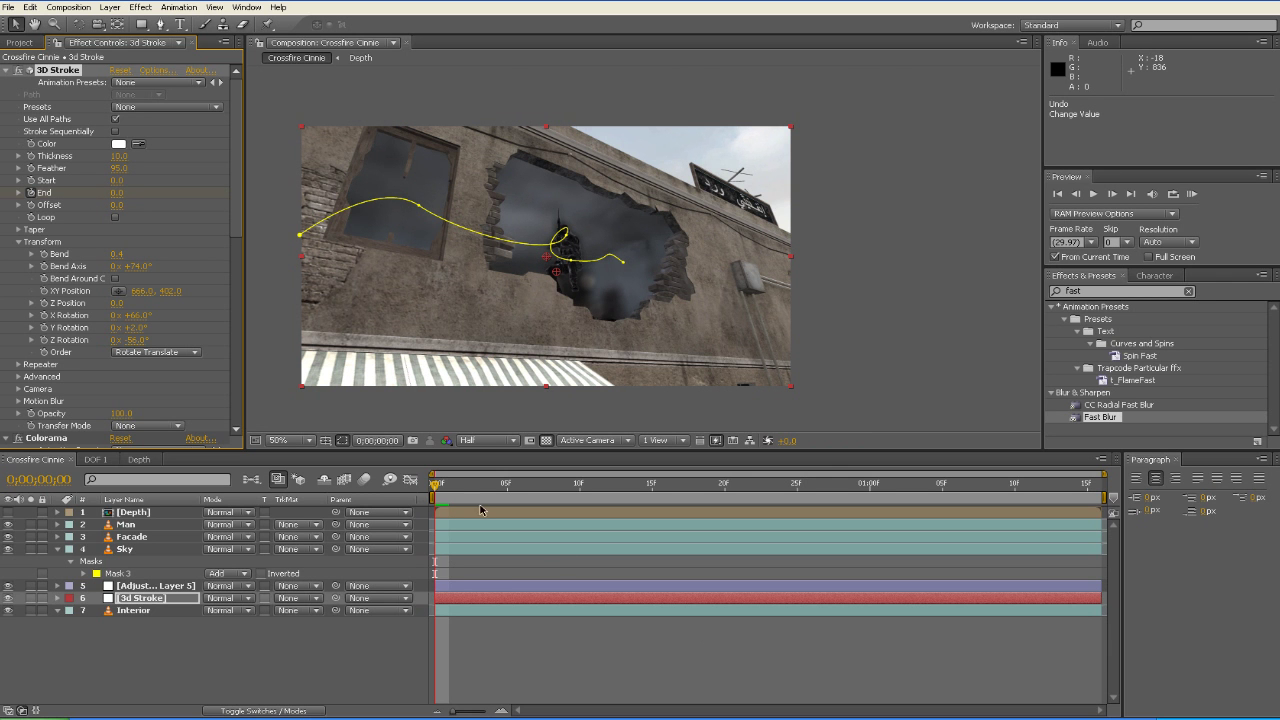
At the one-second mark, set 3D Stroke End to 100
drag(433, 487, 869, 500)
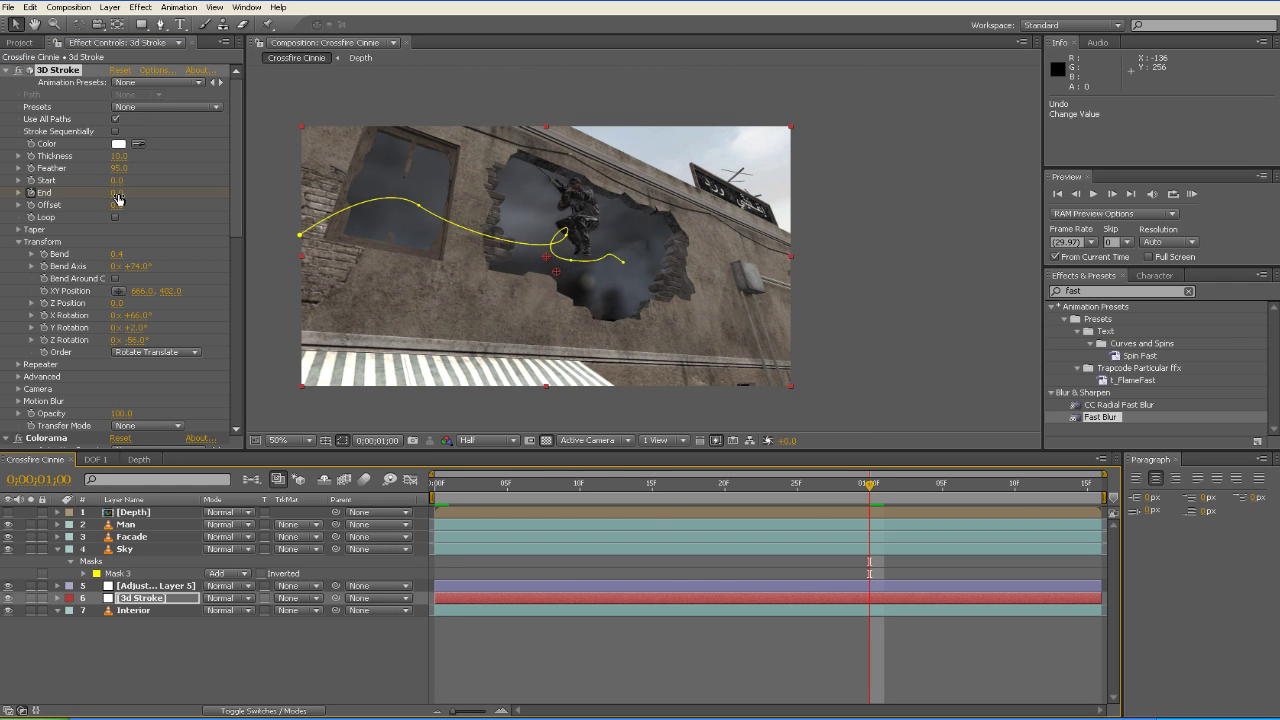
drag(135, 189, 197, 171)
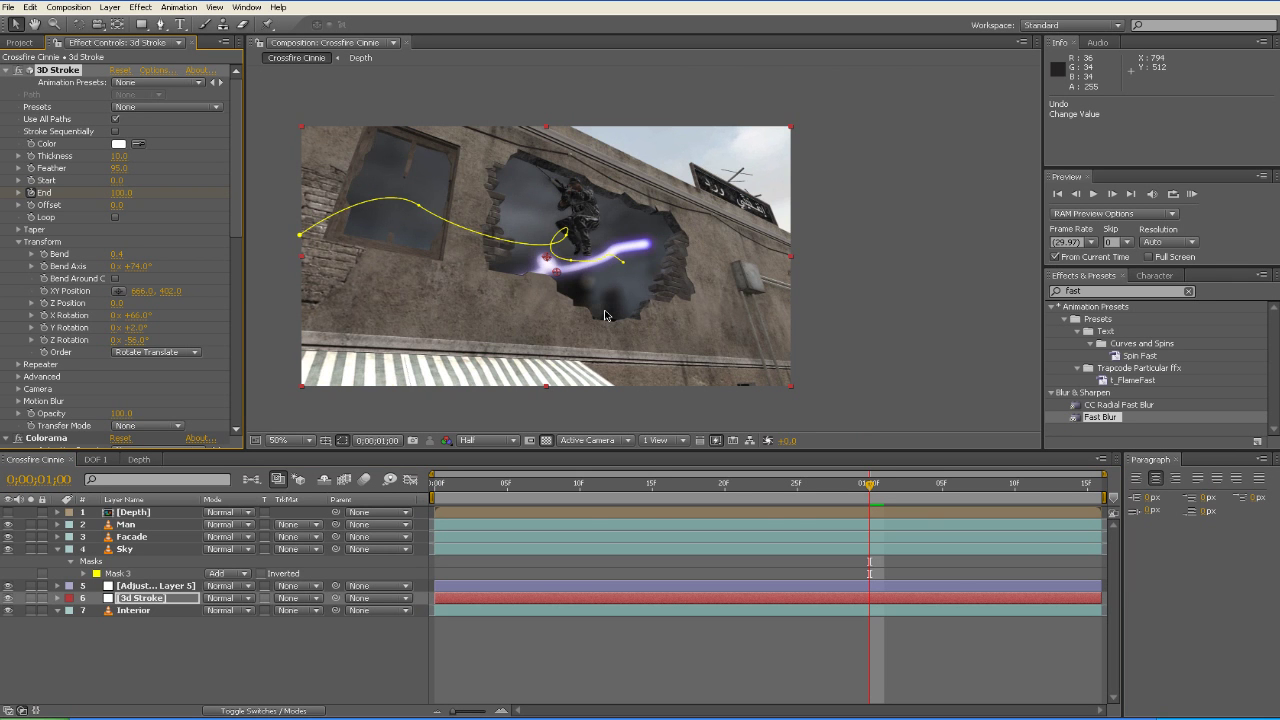
scroll(604, 315, up, 3)
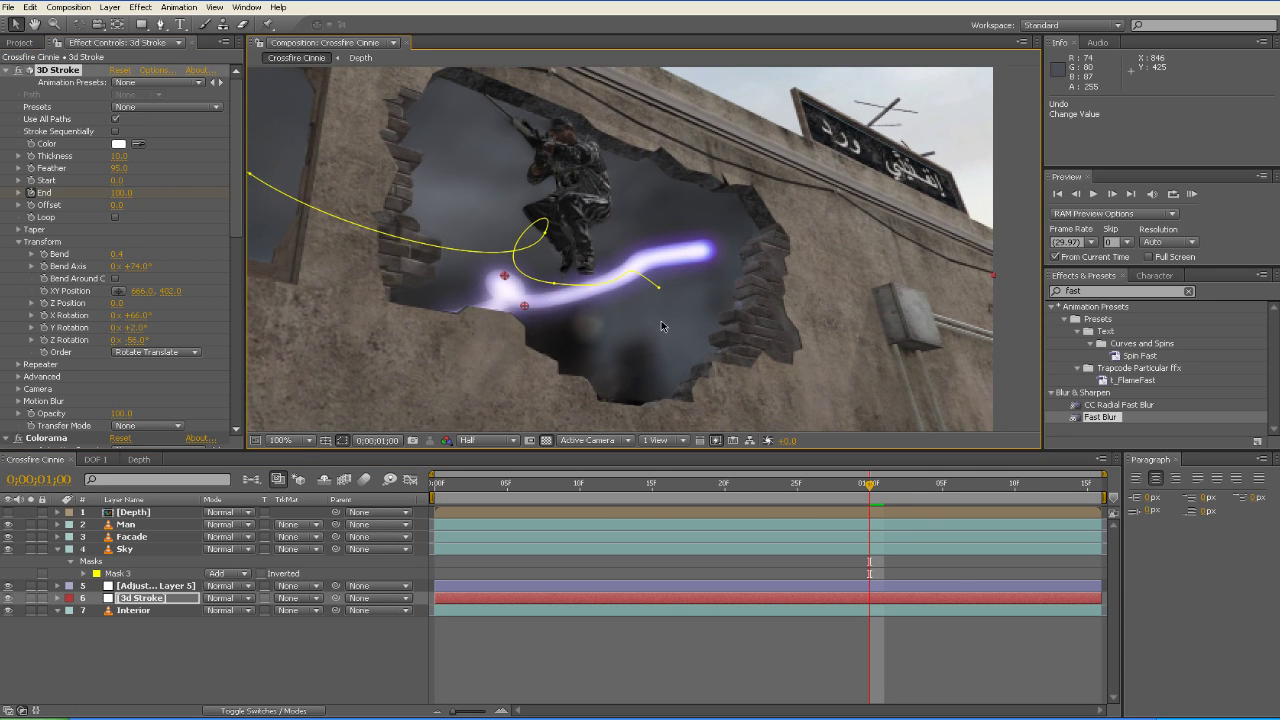
Preview the growing streak and position the stroke inside the wall hole
click(126, 525)
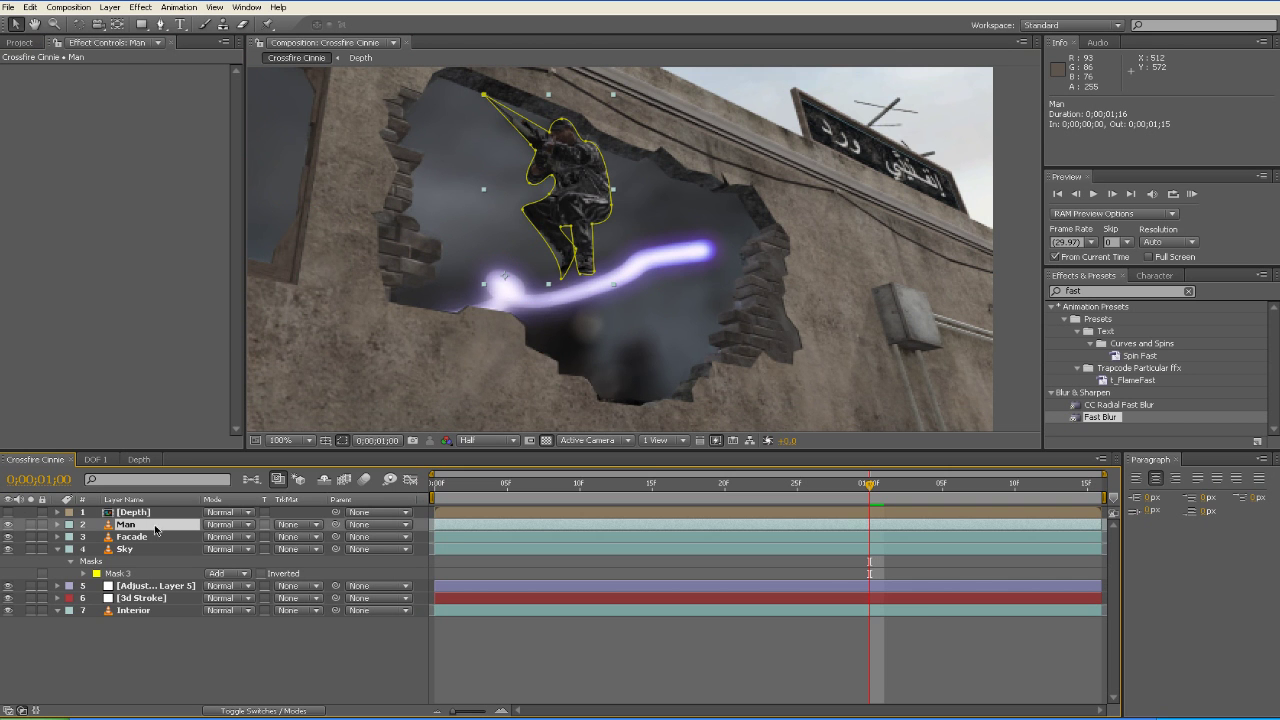
mouse_move(869, 487)
mouse_down()
mouse_move(680, 487)
mouse_move(971, 487)
mouse_up()
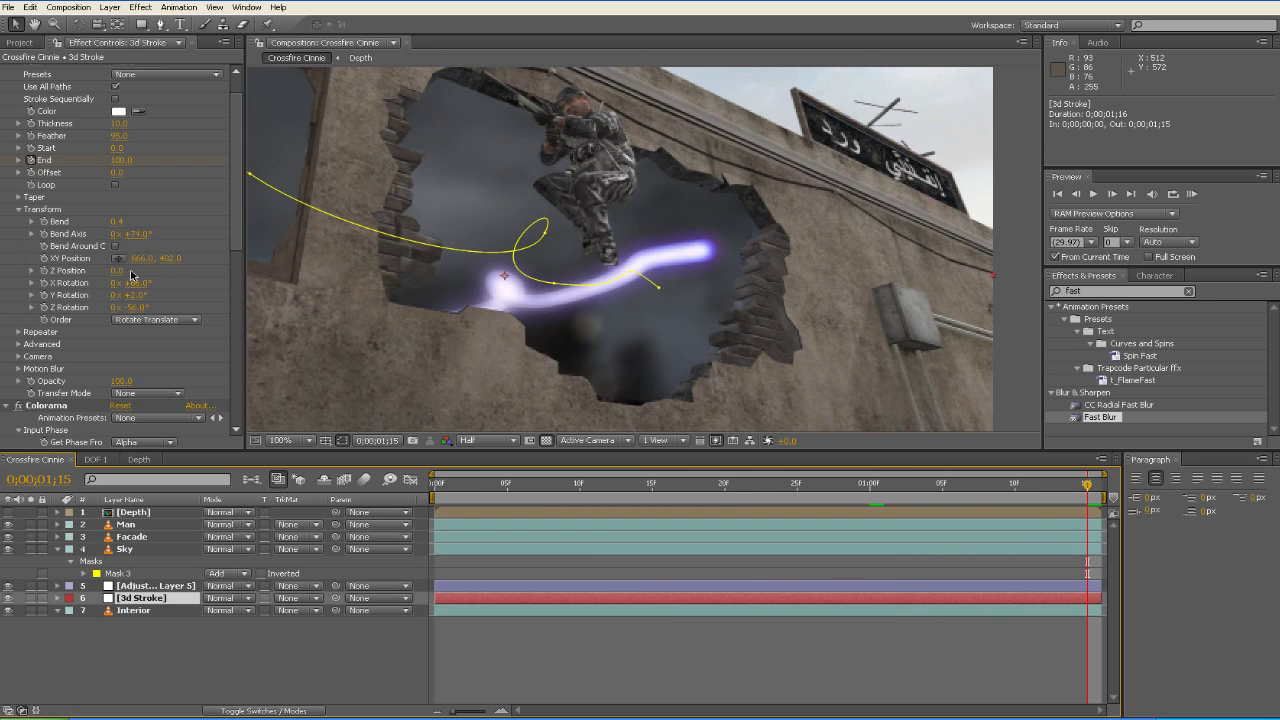
click(118, 259)
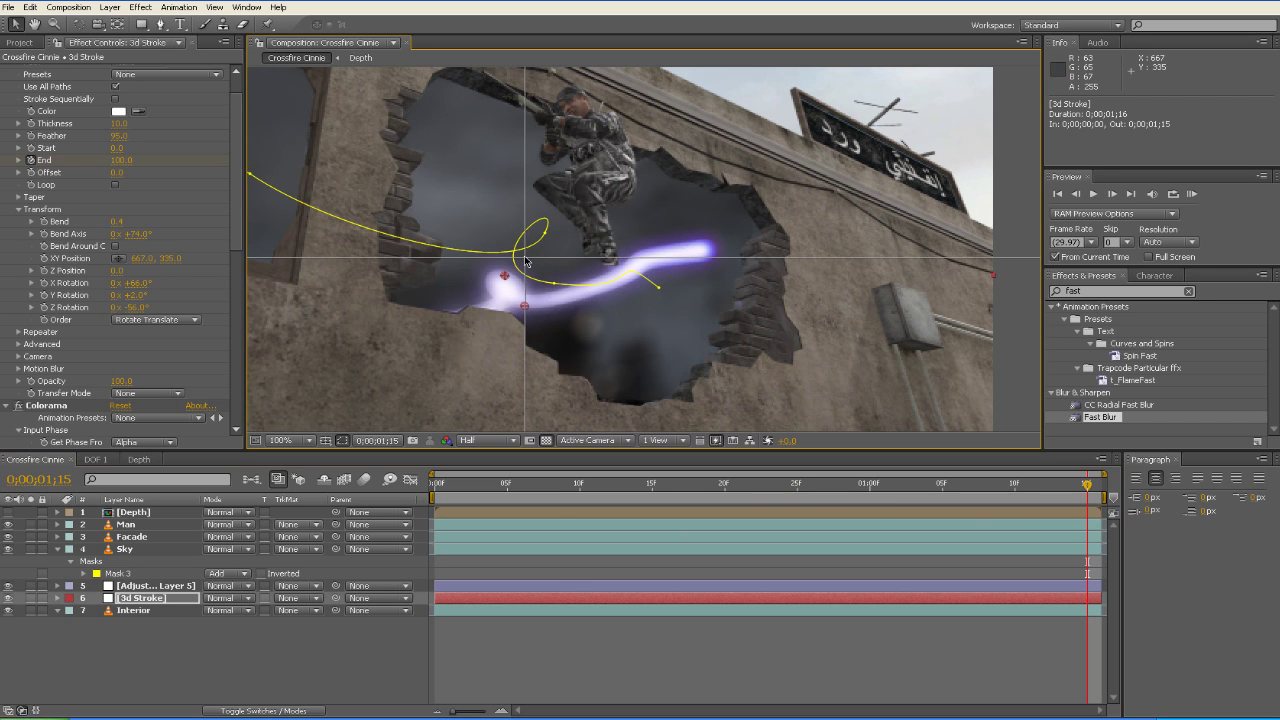
click(525, 261)
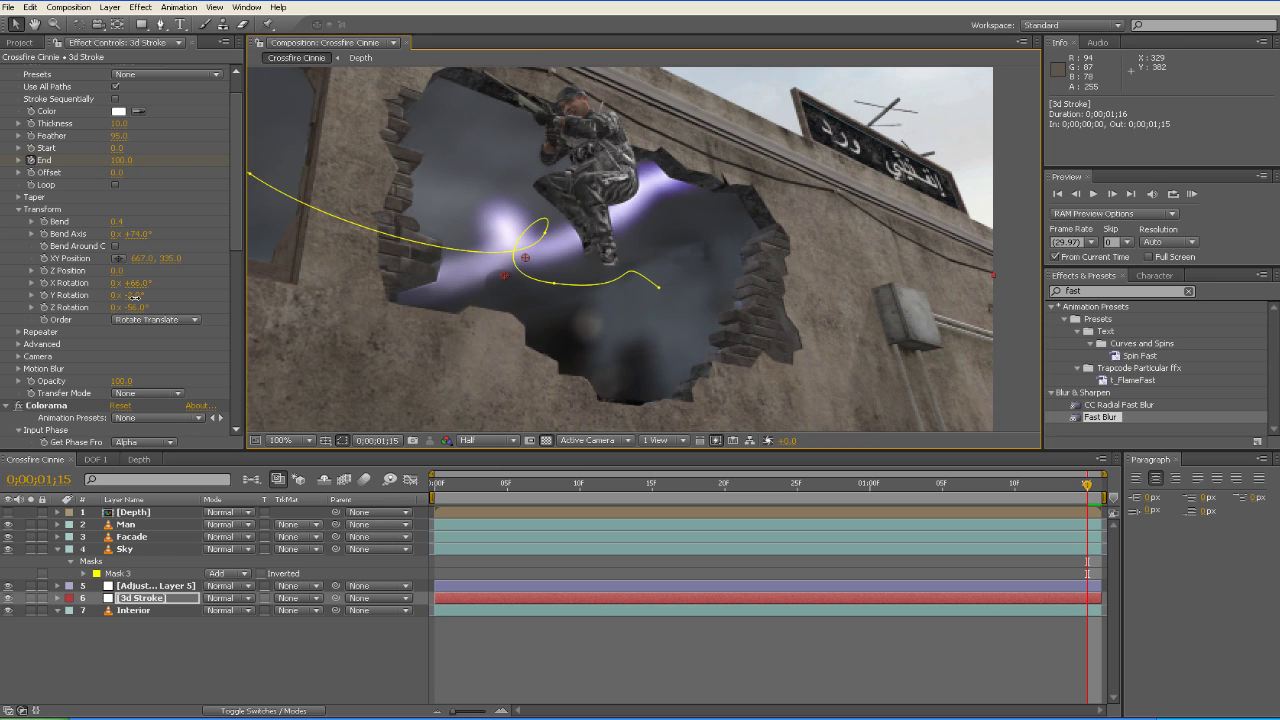
Set the 3D Stroke's Y Rotation to +31° to reshape the streak
drag(133, 297, 164, 297)
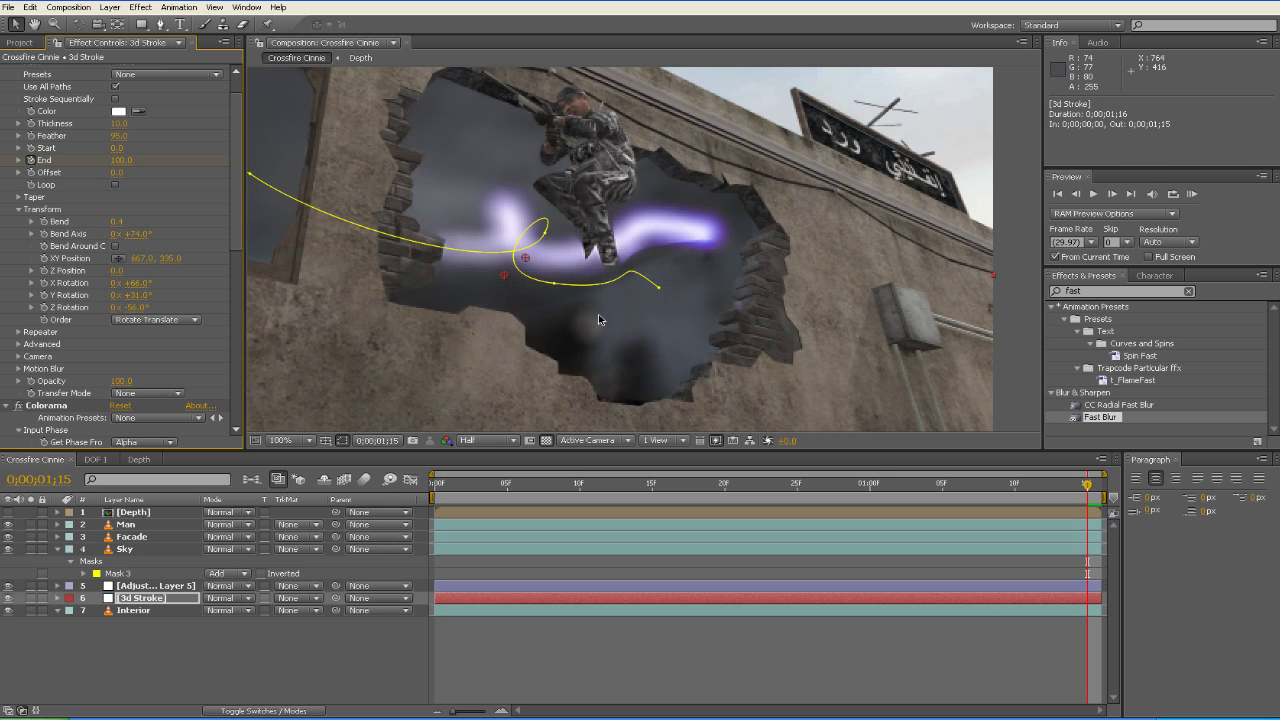
scroll(599, 320, down, 2)
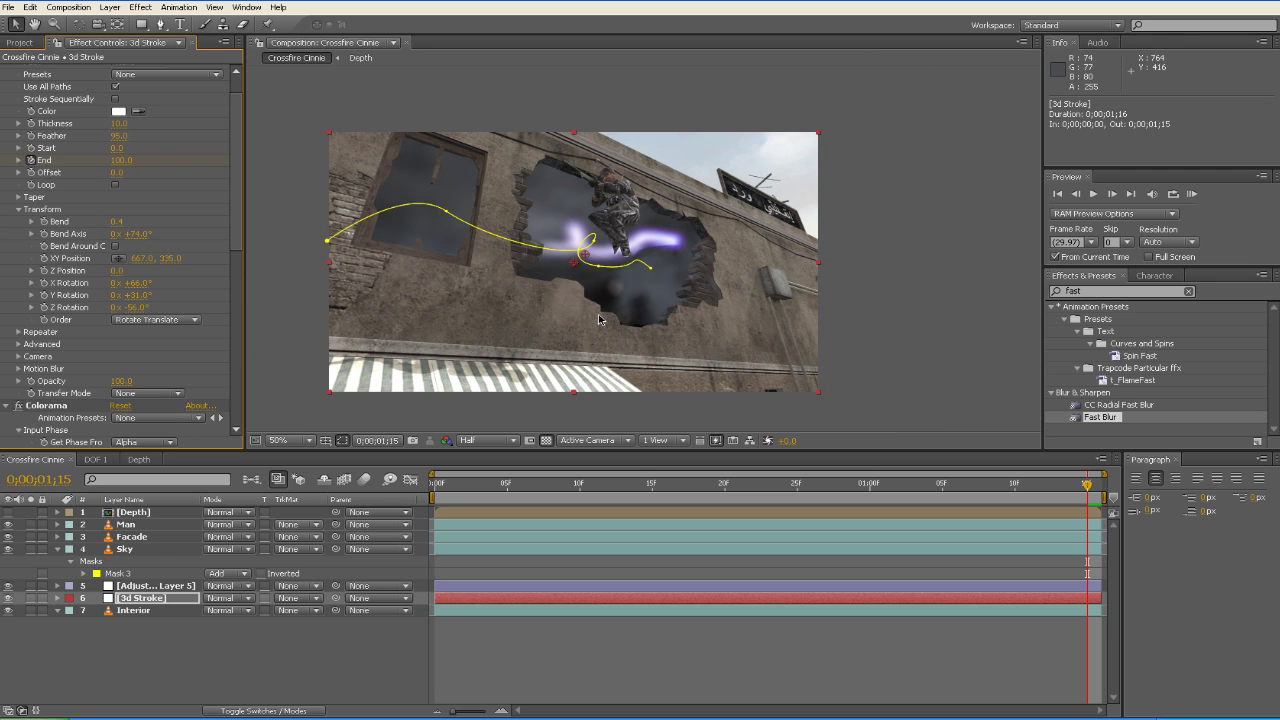
scroll(619, 266, up, 3)
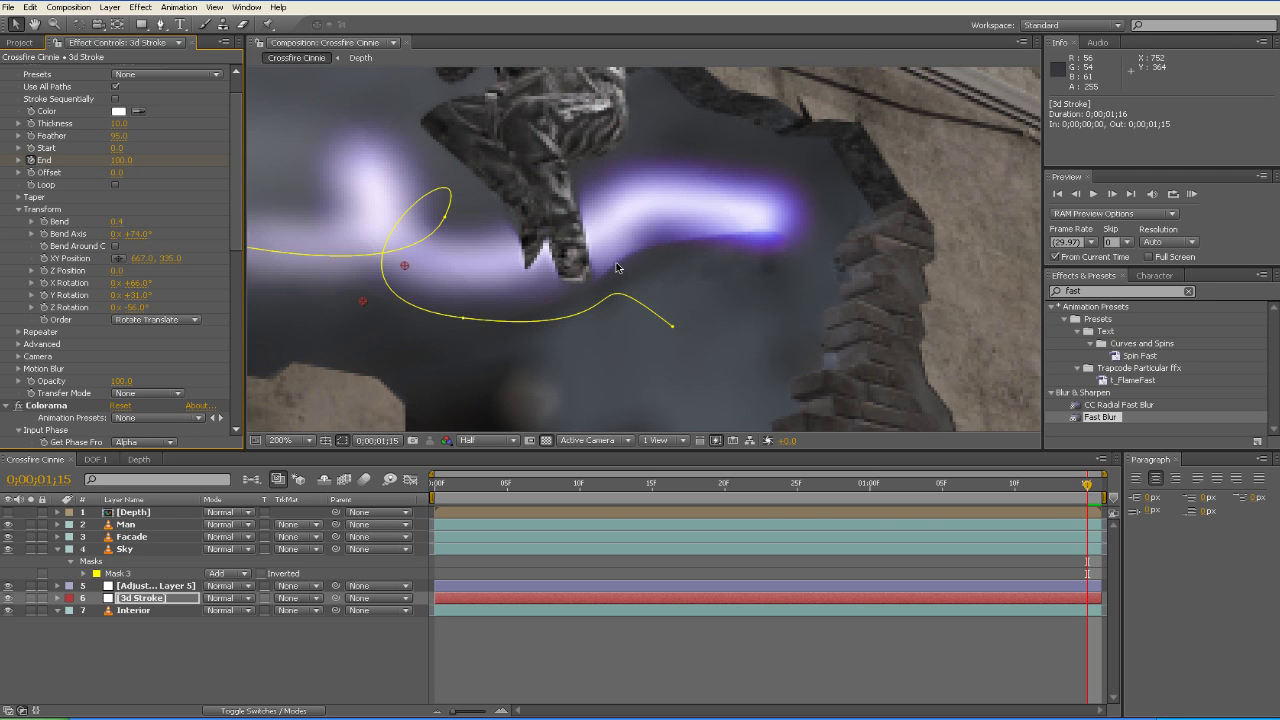
scroll(603, 241, down, 2)
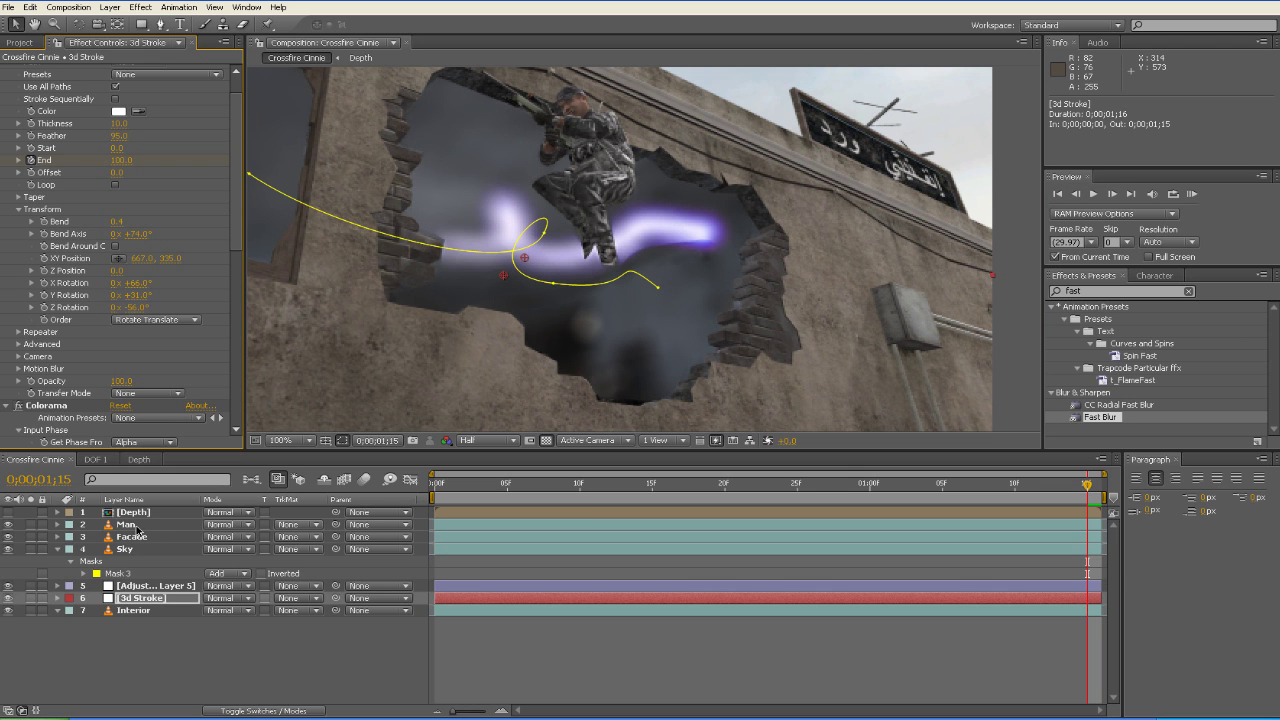
Copy the 3d Stroke layer into Depth, replacing the old stroke, and place it below Facade 2
click(136, 598)
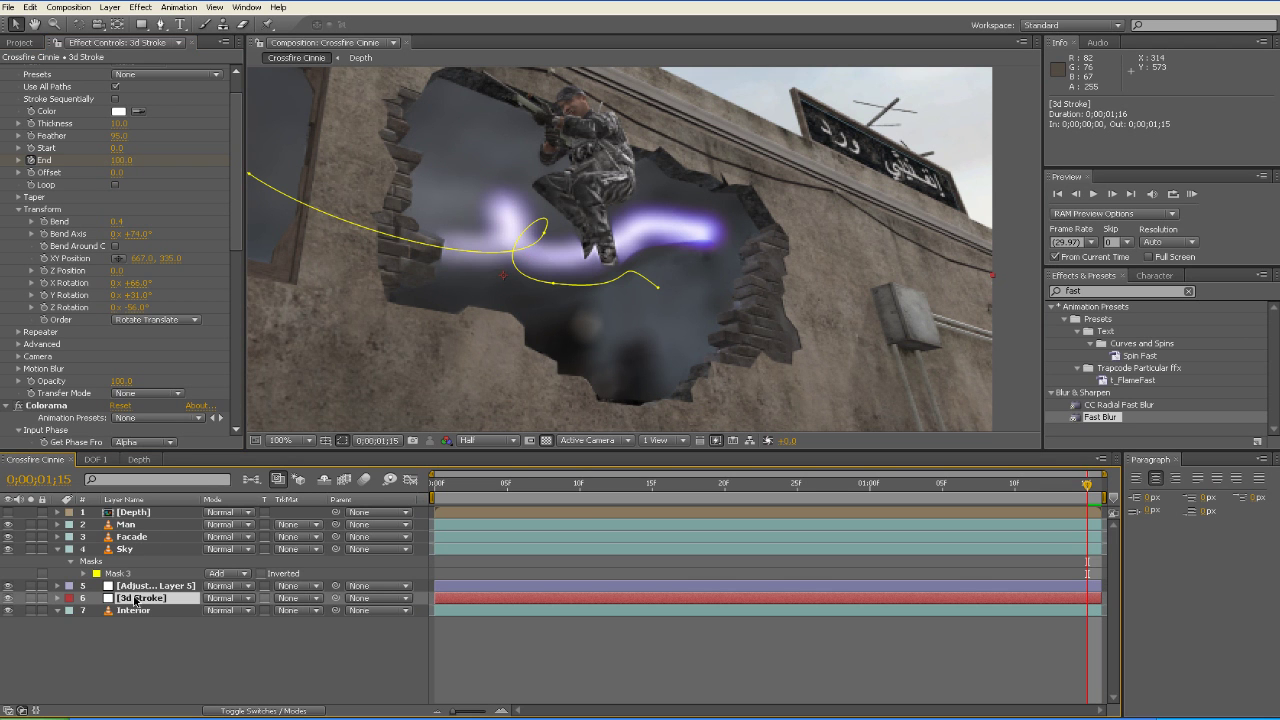
key(ctrl+c)
click(139, 460)
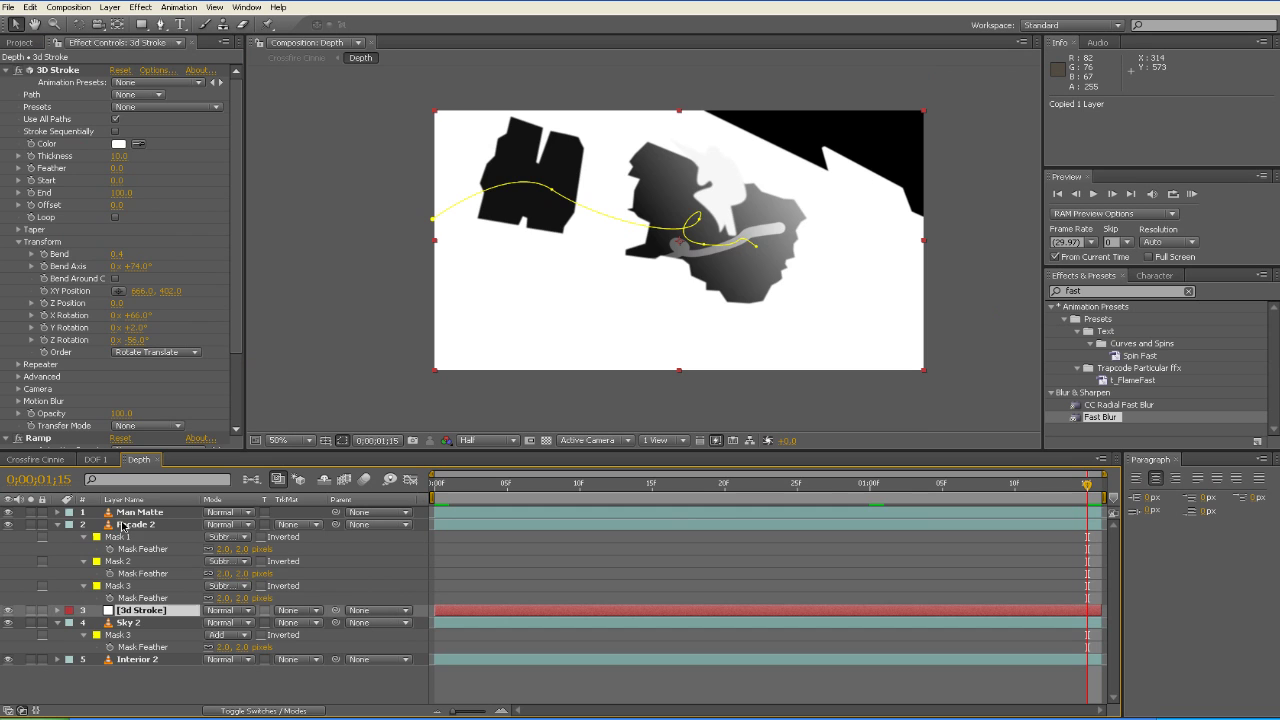
click(100, 459)
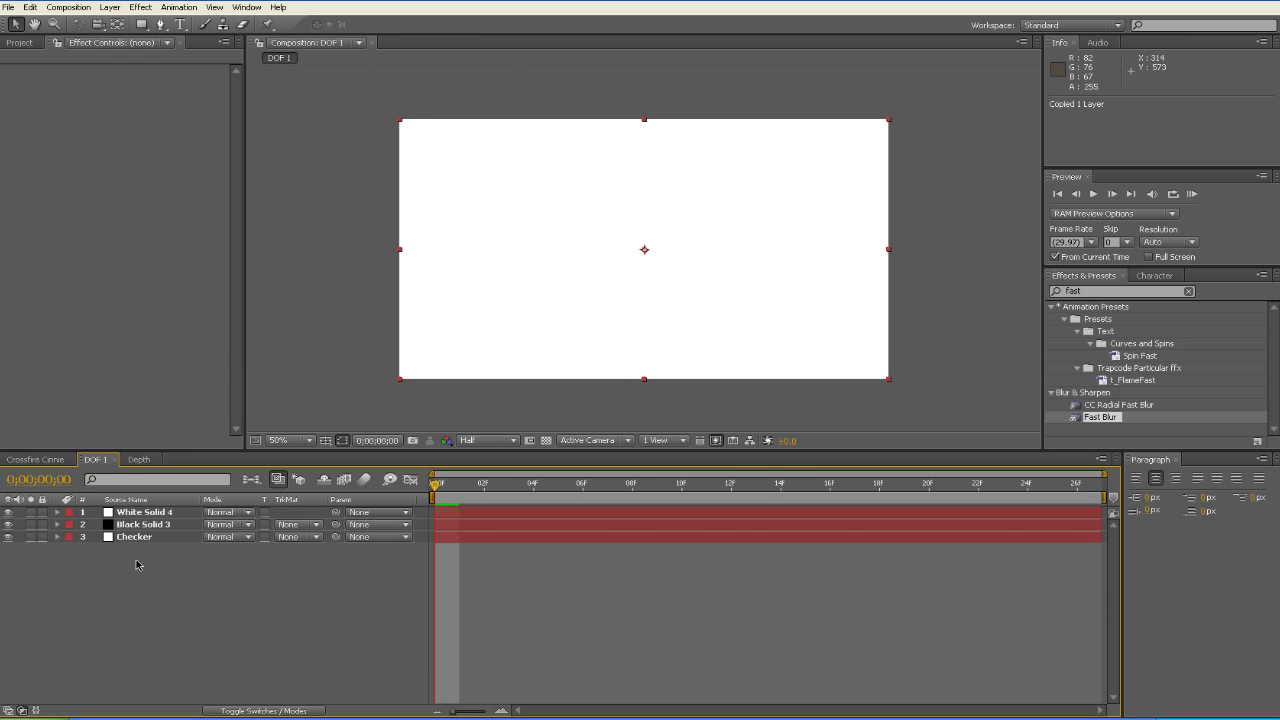
click(136, 460)
click(147, 612)
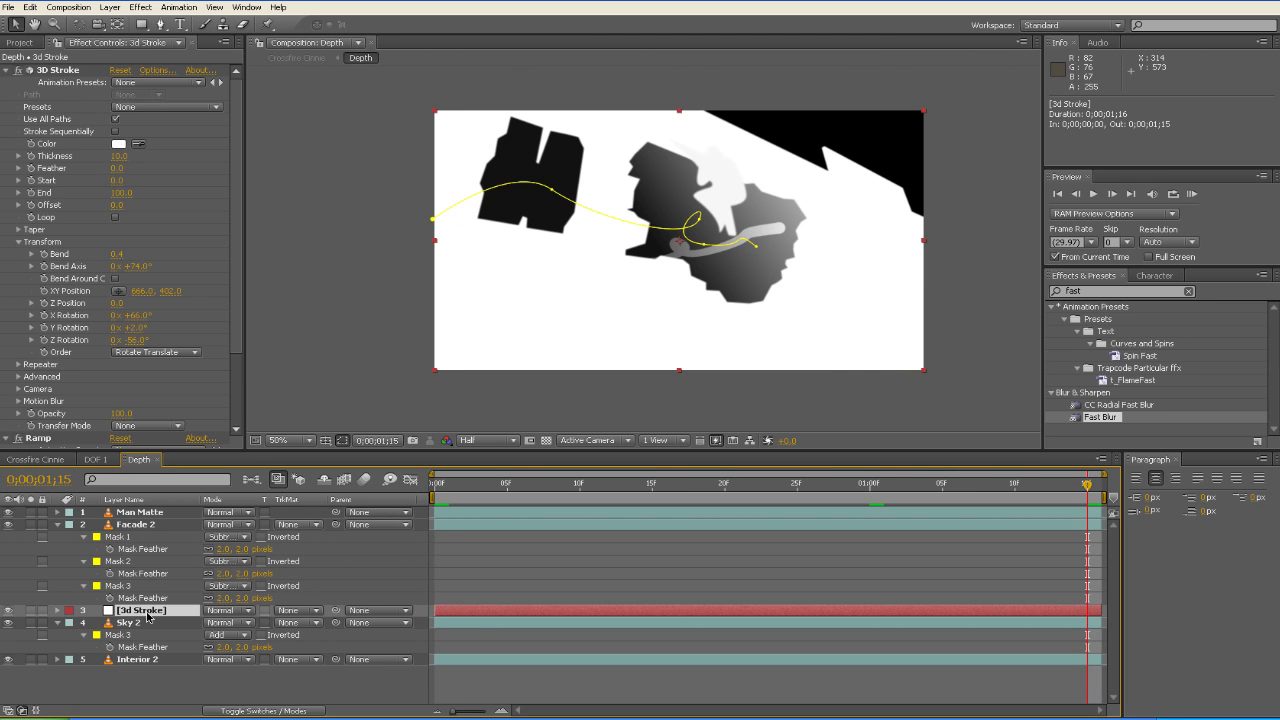
key(Delete)
key(ctrl+z)
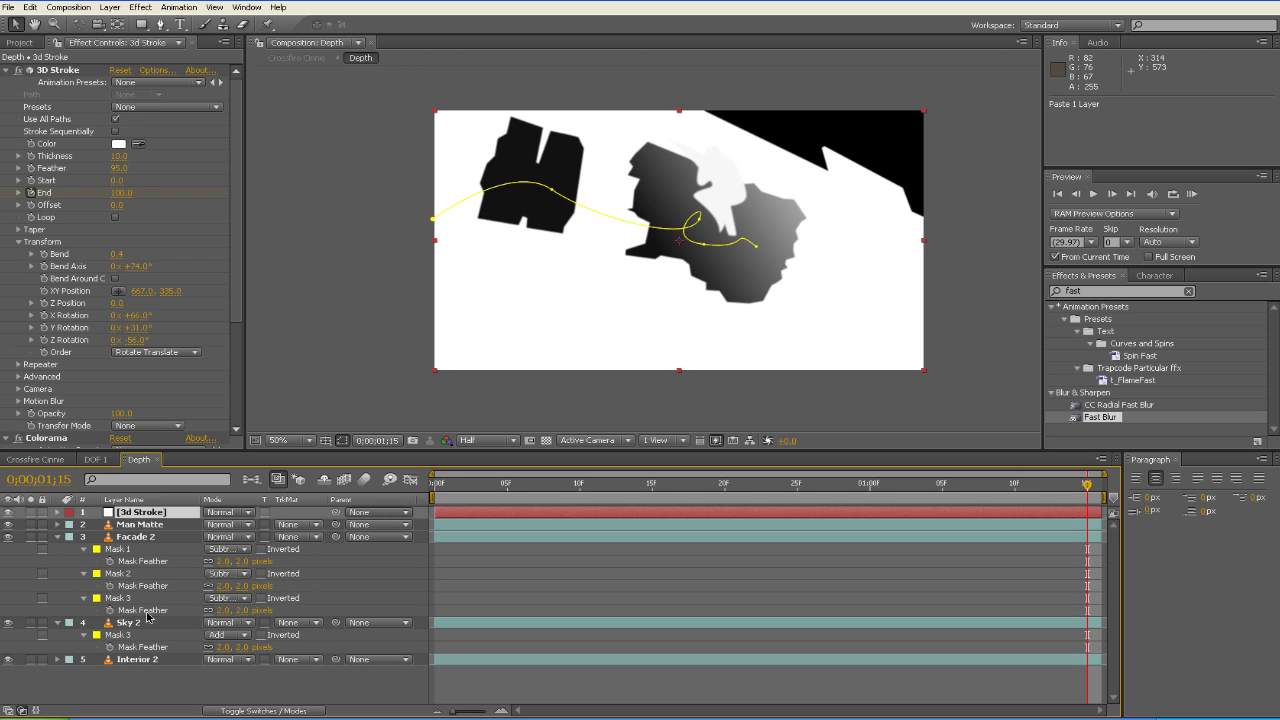
drag(138, 515, 142, 618)
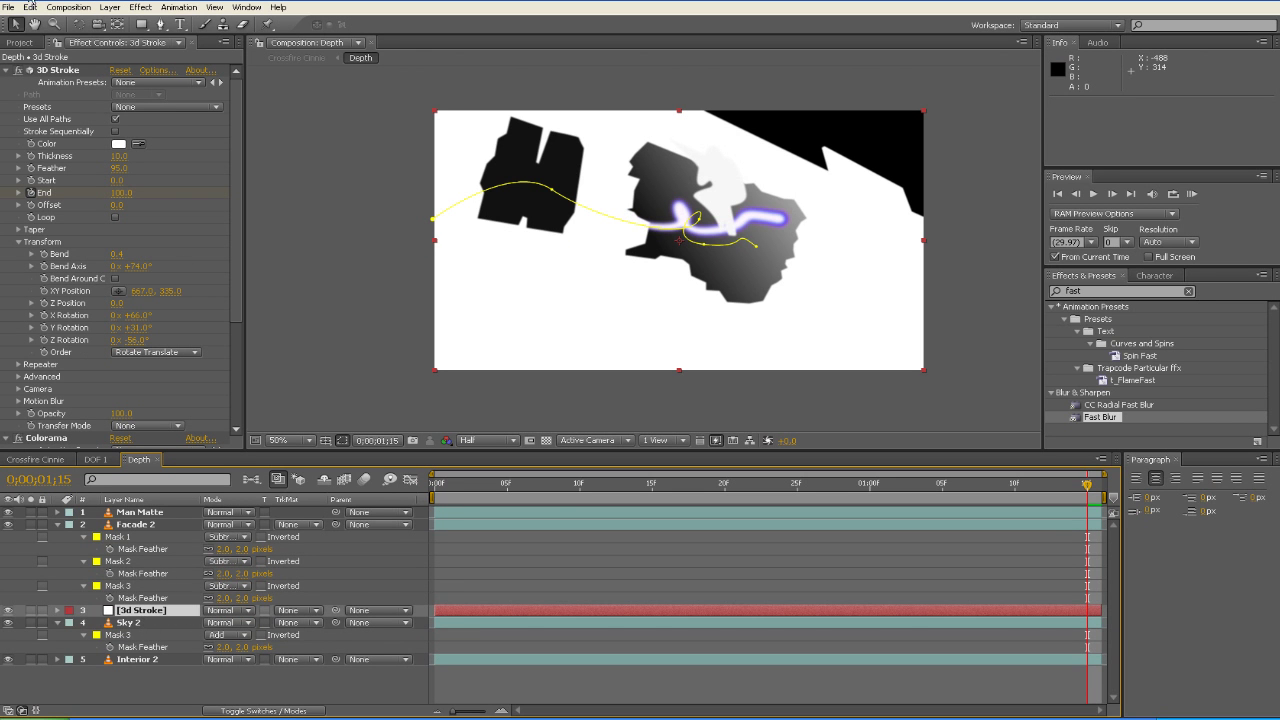
Disable and delete the Colorama effect on the Depth comp's 3d Stroke layer
scroll(72, 247, down, 3)
click(17, 283)
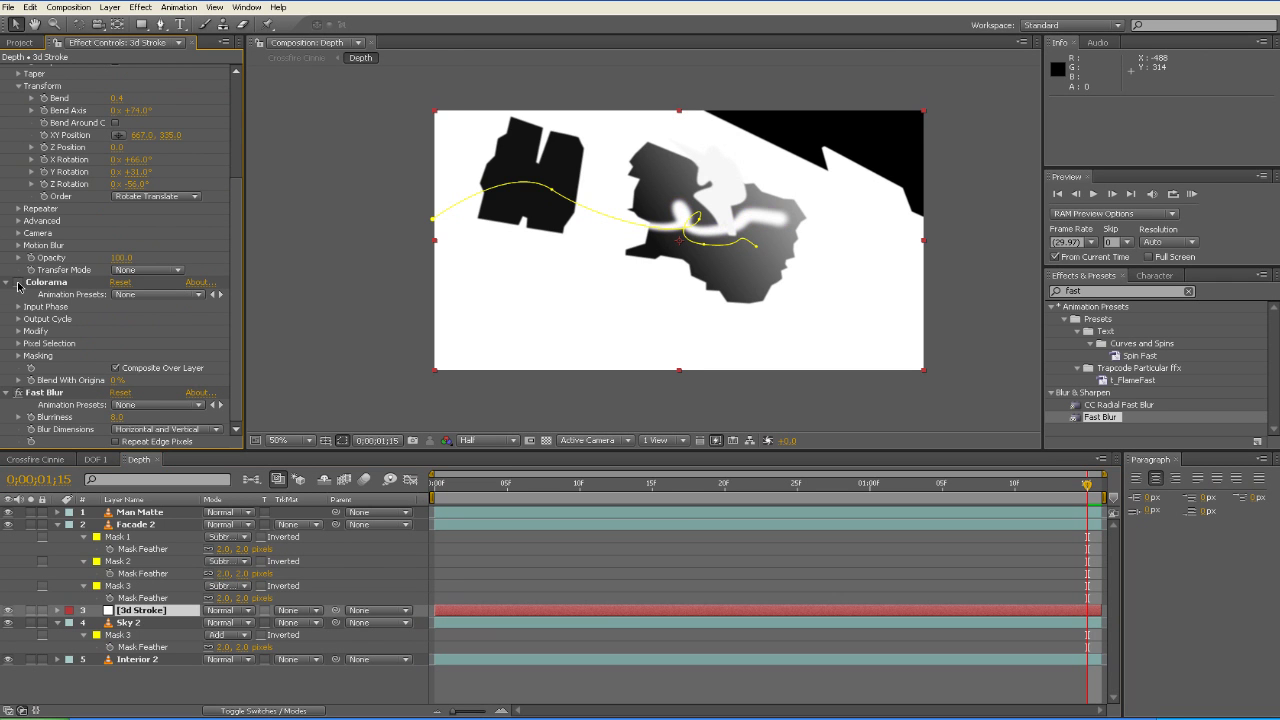
click(35, 286)
key(Delete)
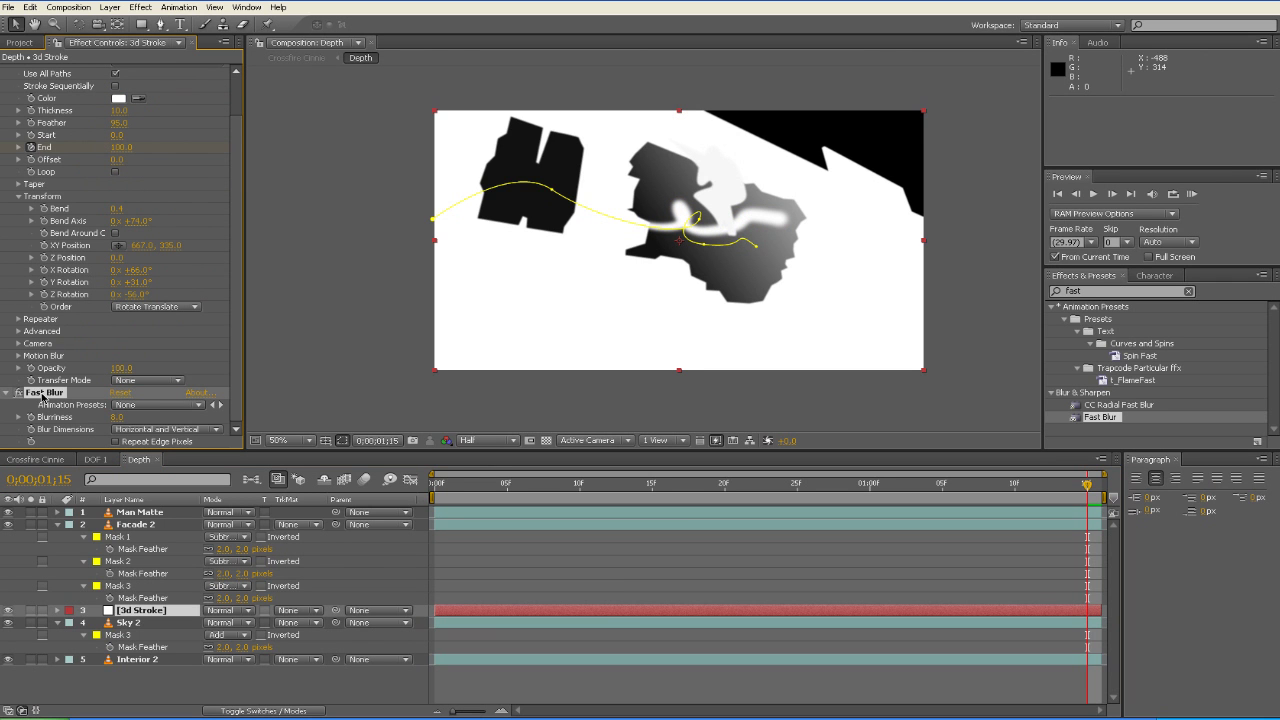
Apply Ramp to 3d Stroke, set its Start and End points across the streak, and return to Crossfire Cinnie
key(ctrl+5)
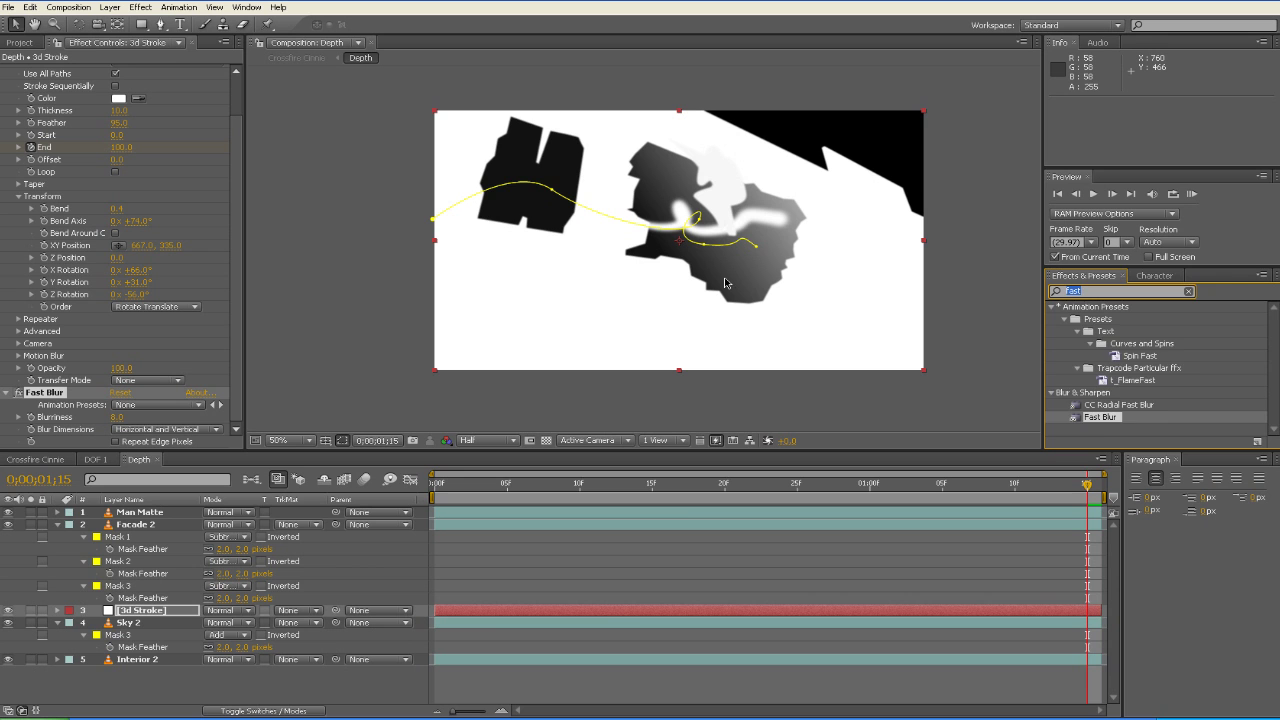
text(ramp)
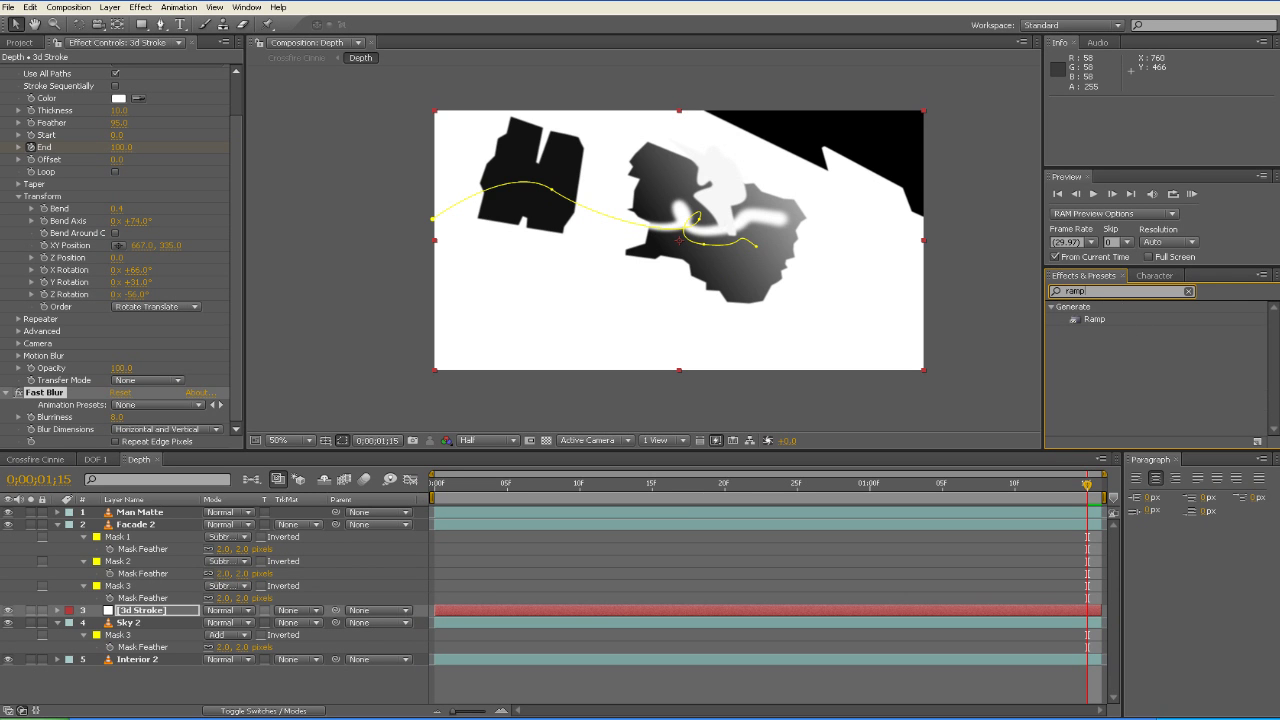
drag(1094, 319, 165, 608)
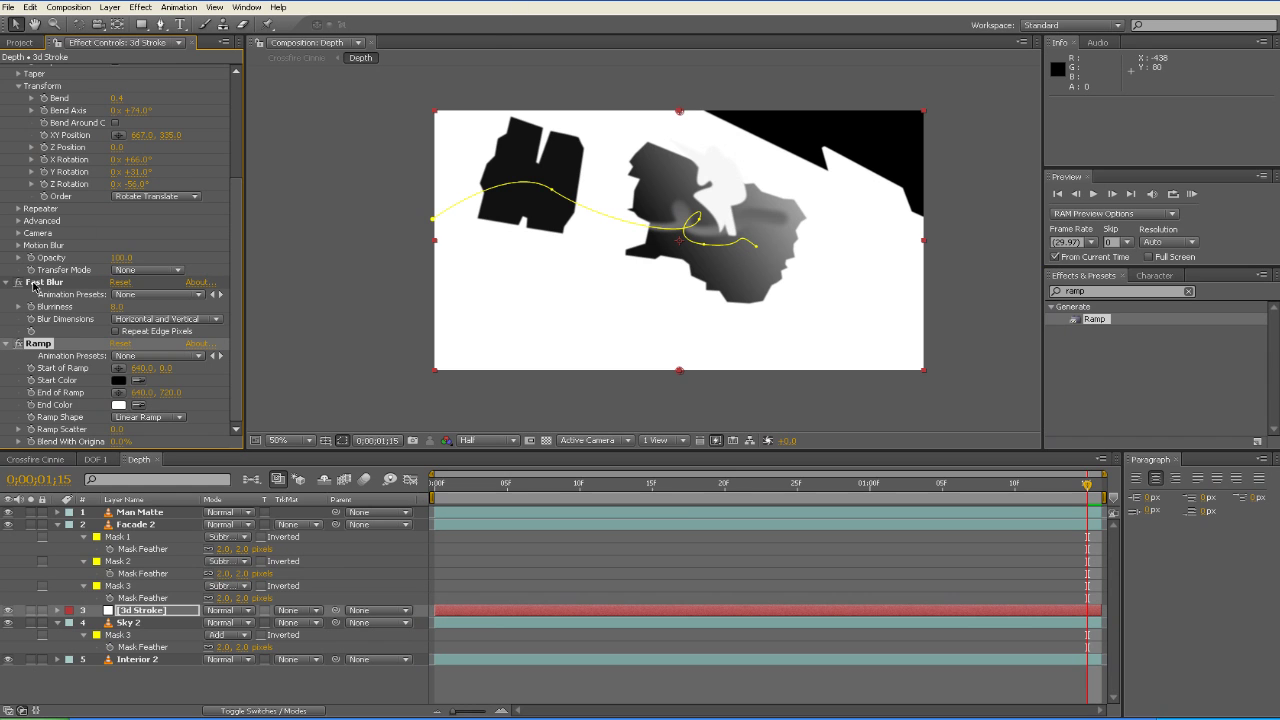
click(119, 392)
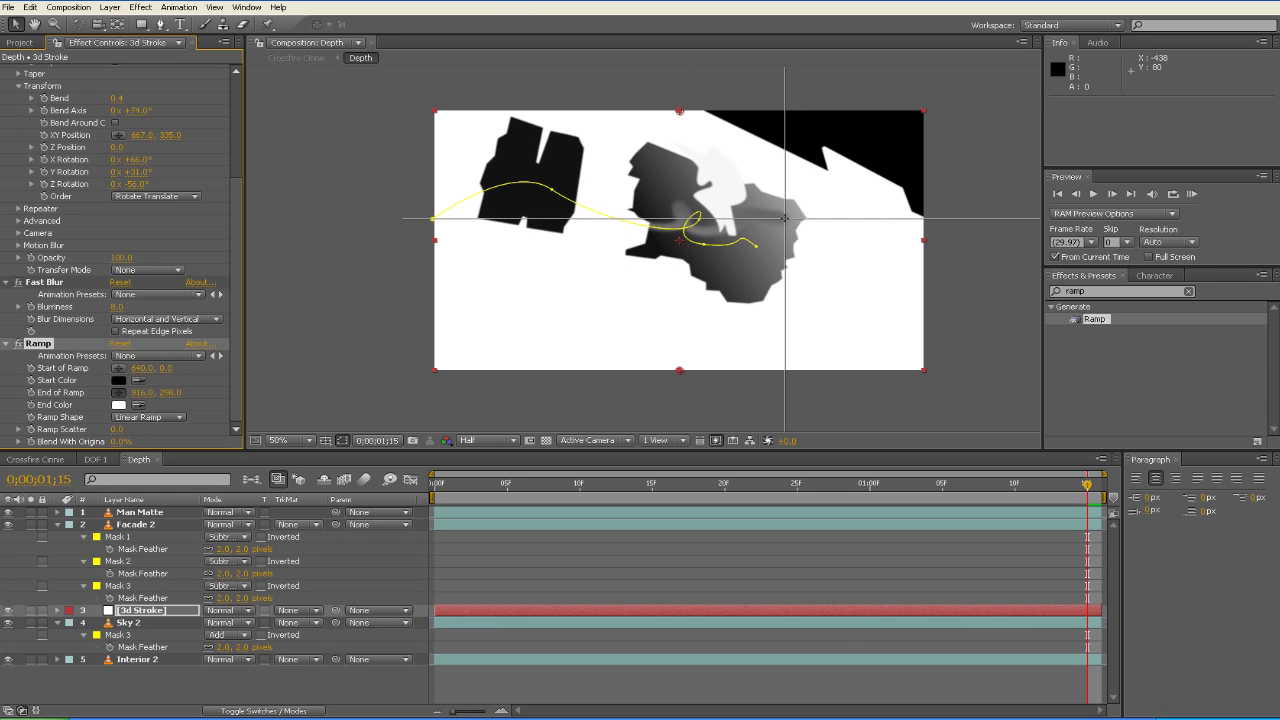
click(786, 218)
click(118, 370)
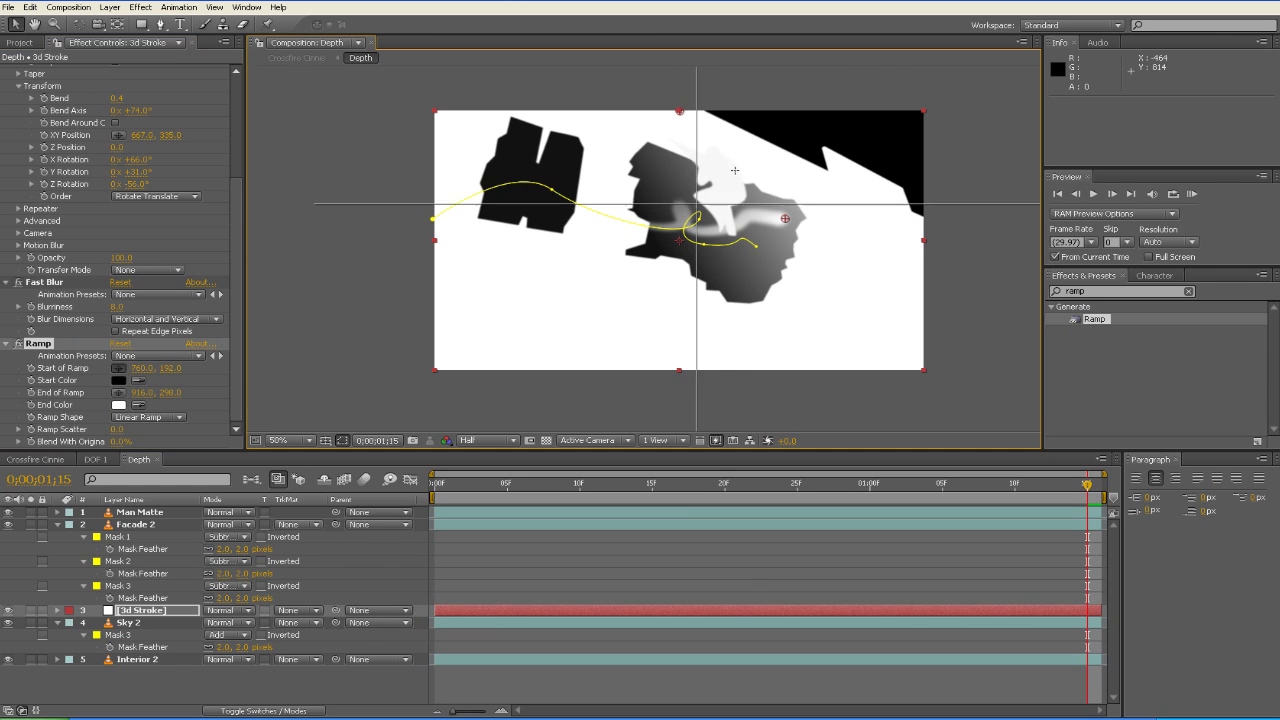
click(634, 222)
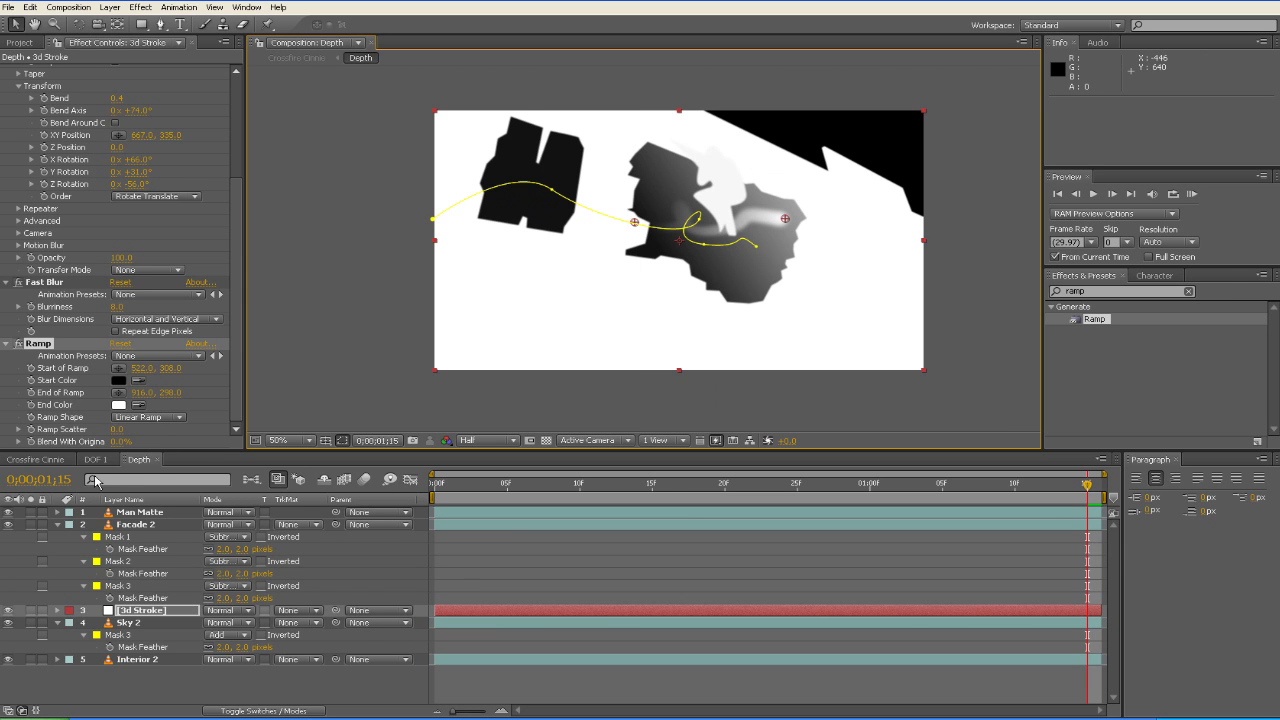
click(40, 460)
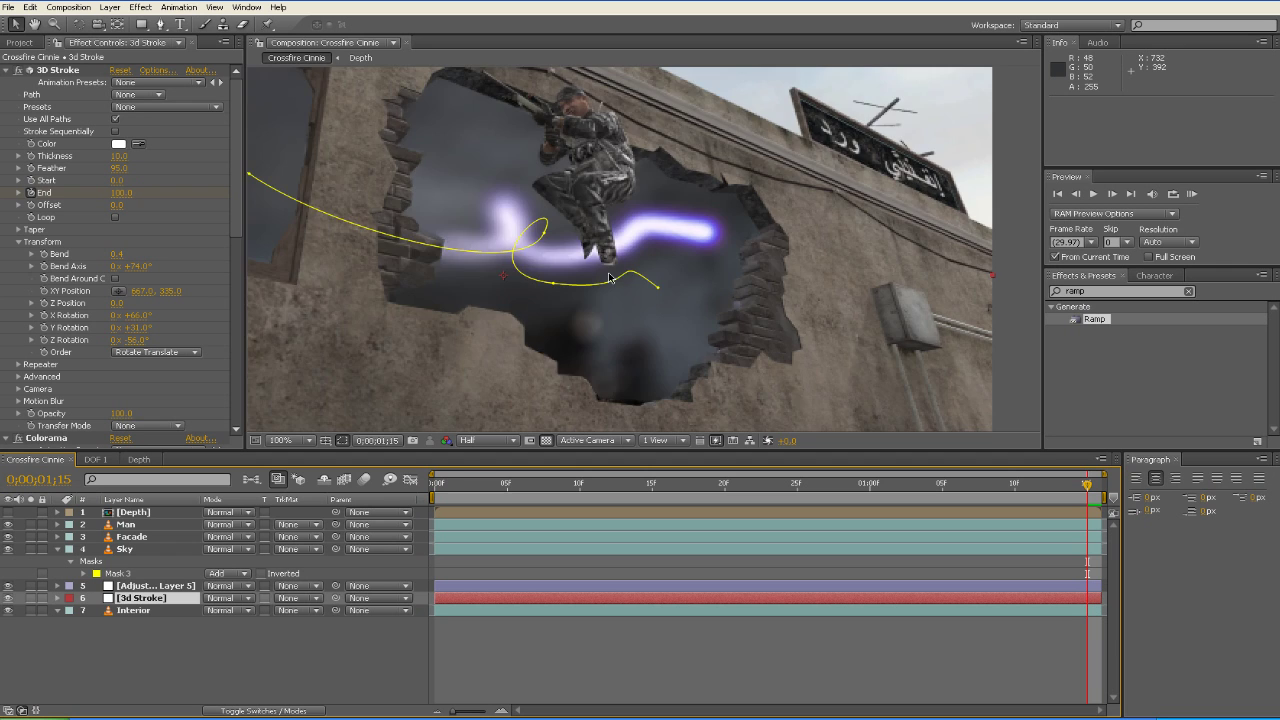
Select the Man layer and reveal its mask's 19 vertices around the legs for editing
key(comma)
key(period)
click(128, 525)
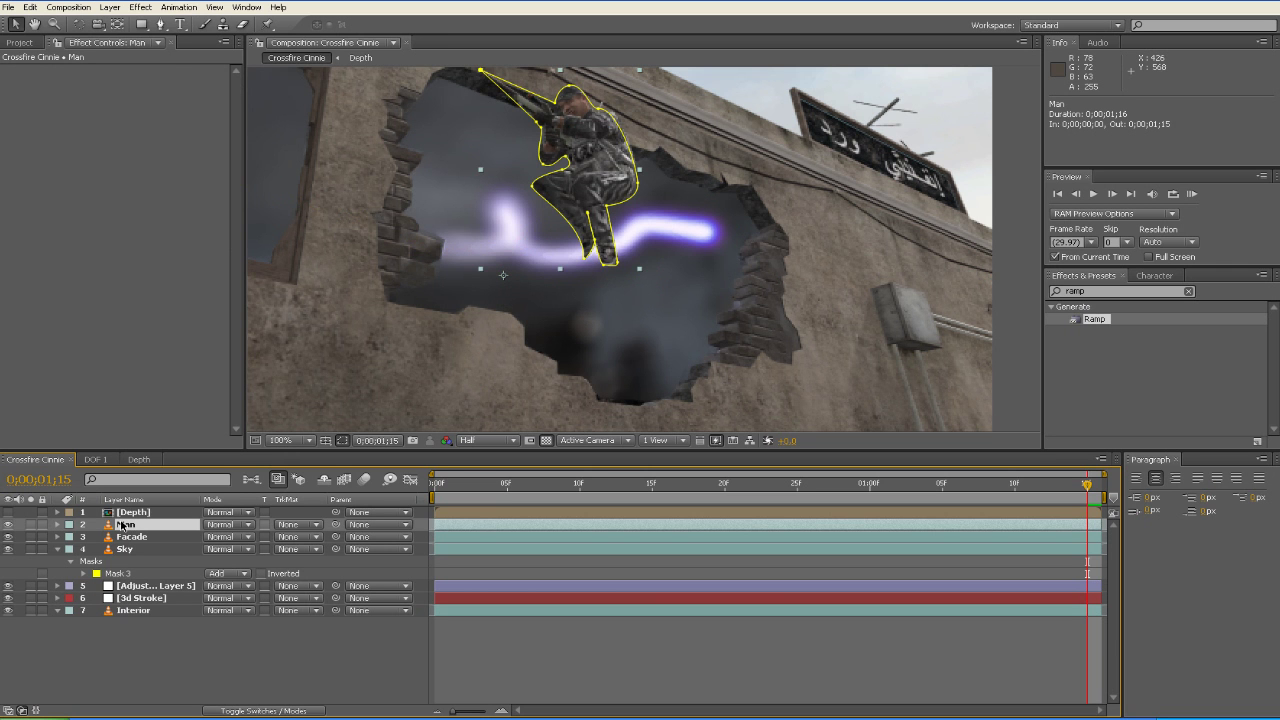
scroll(540, 290, up, 5)
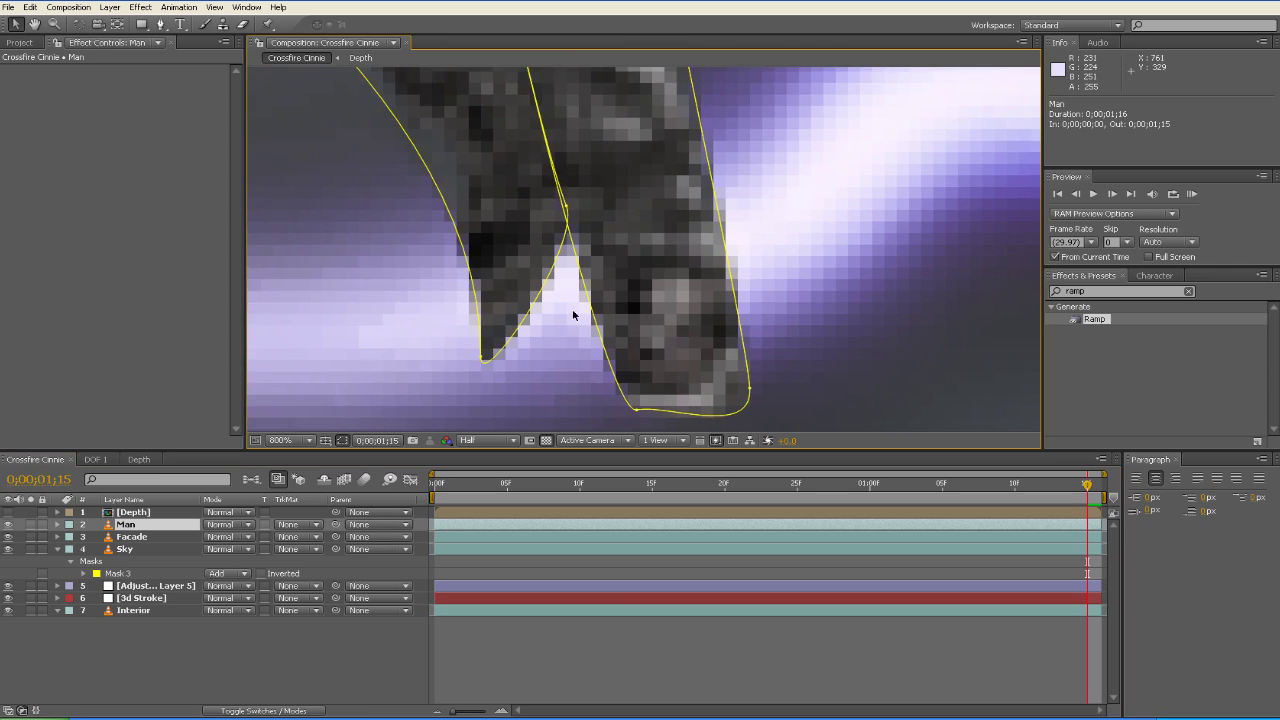
scroll(573, 315, down, 4)
click(160, 24)
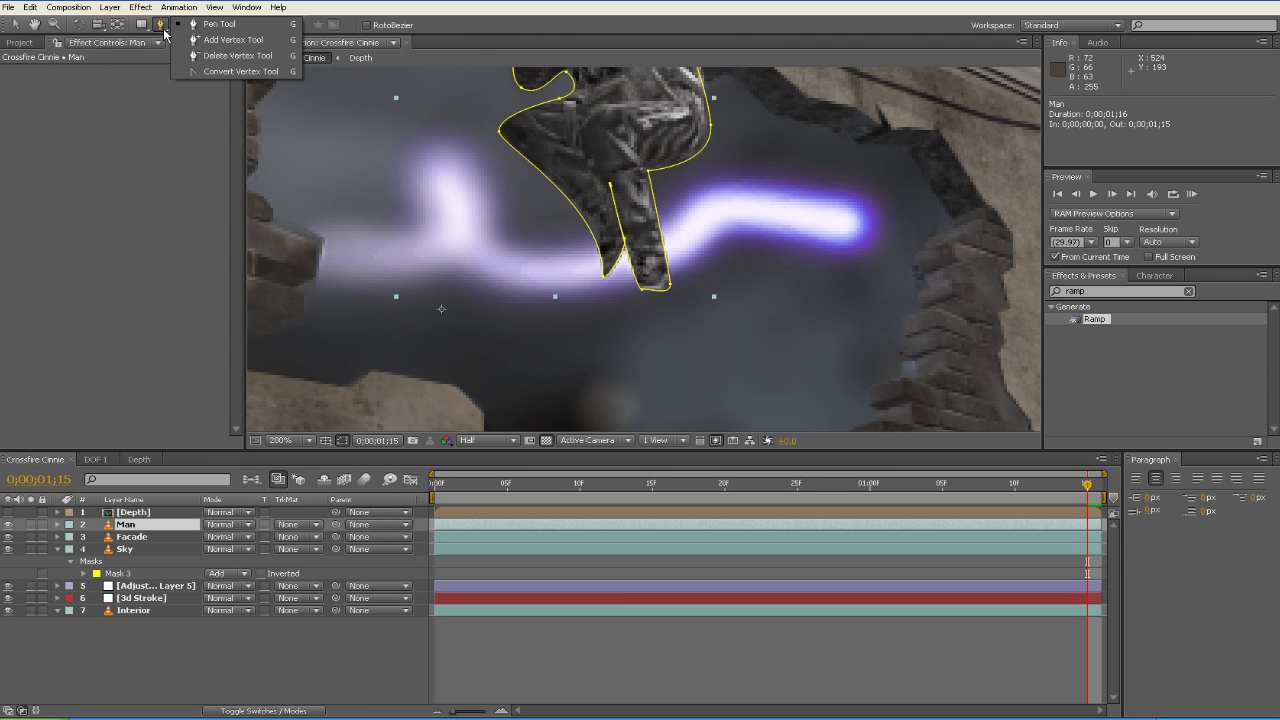
click(232, 39)
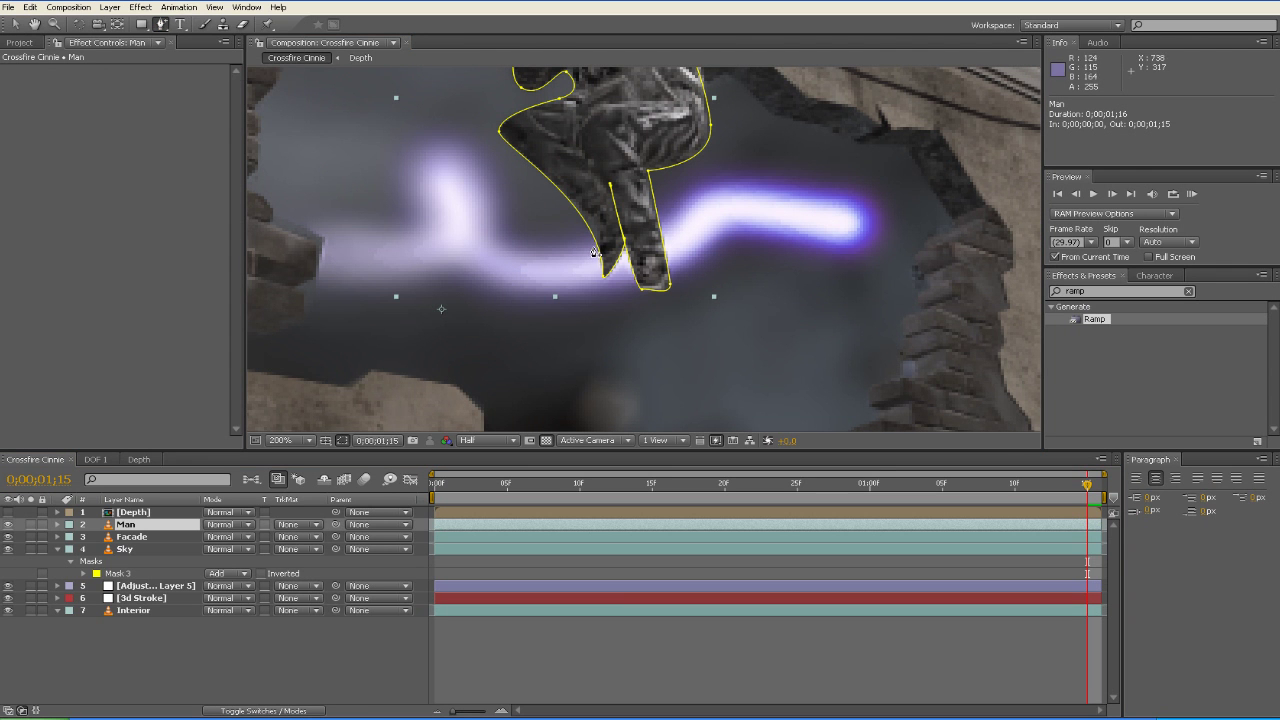
click(15, 24)
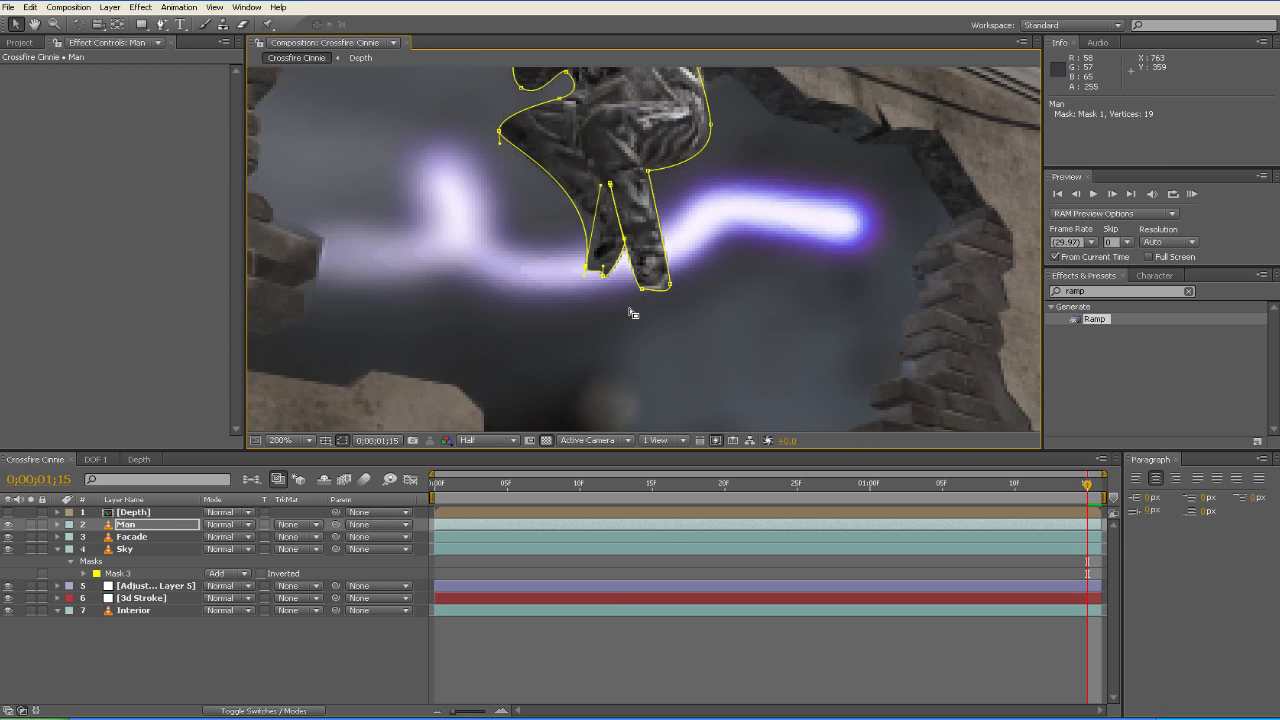
scroll(633, 313, down, 1)
drag(632, 312, 645, 336)
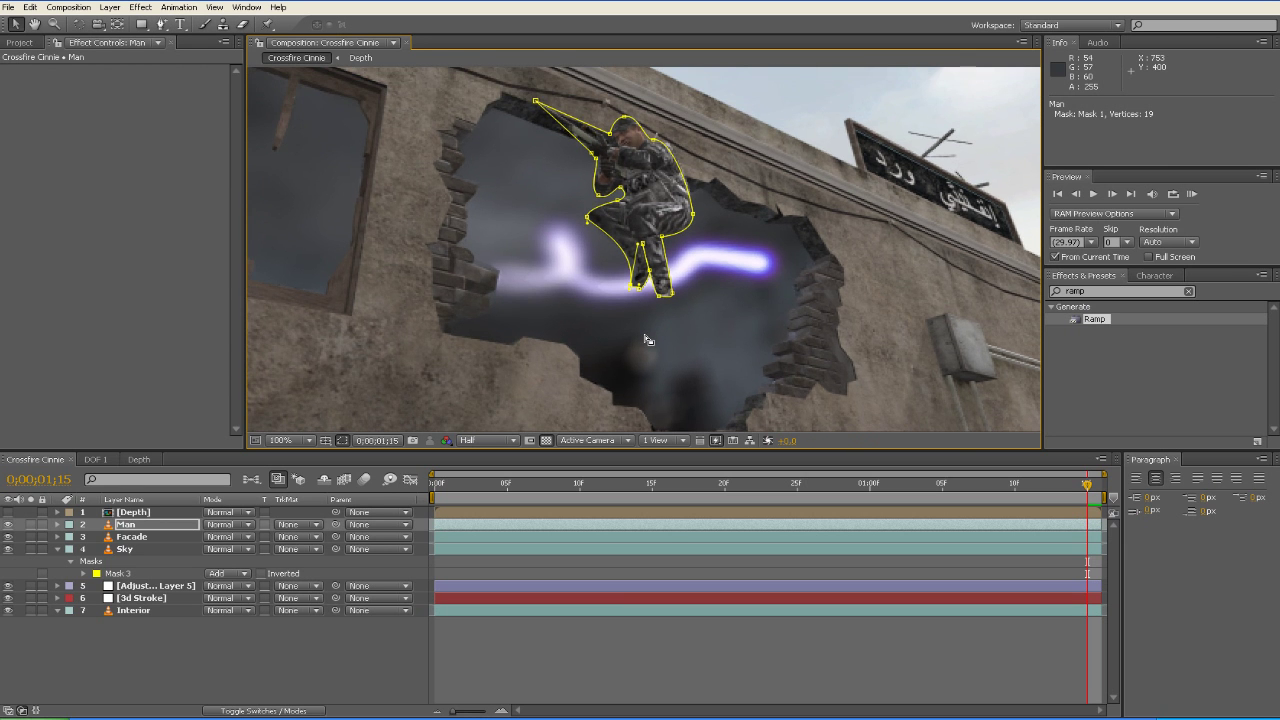
scroll(648, 340, down, 1)
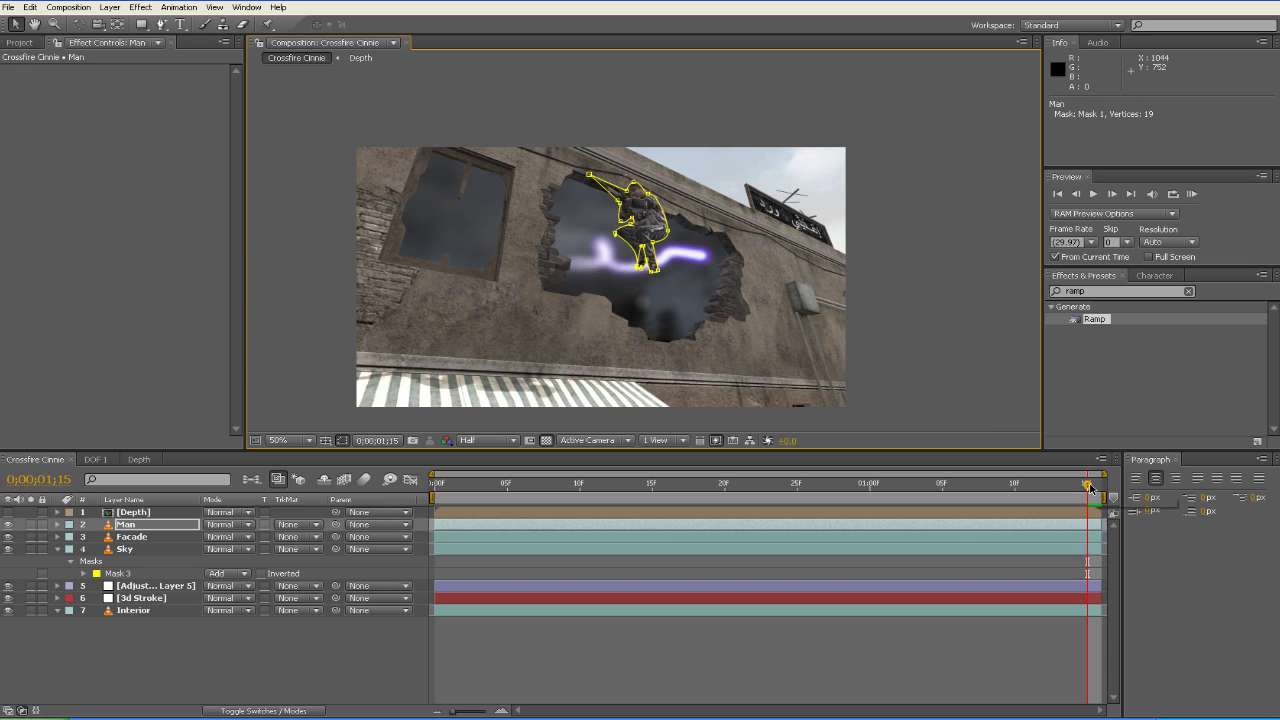